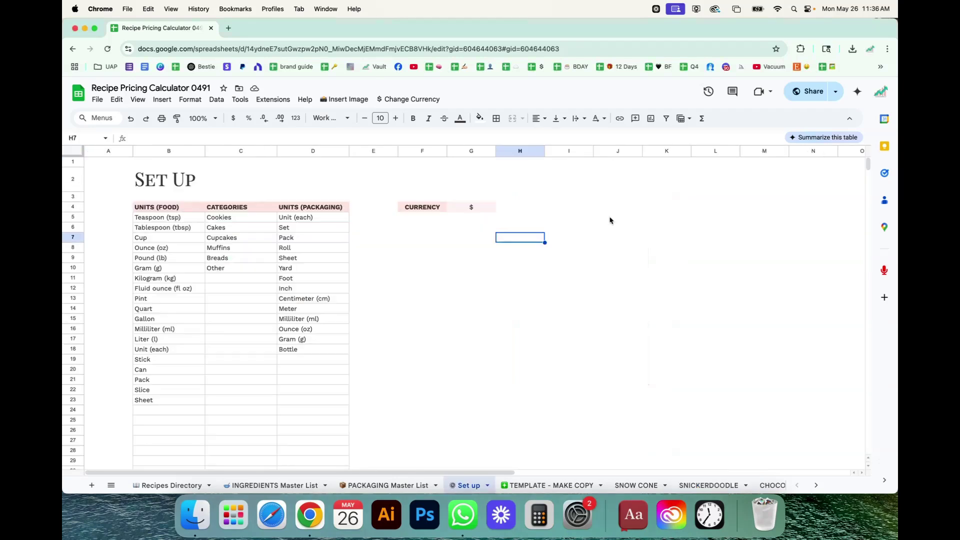
# Step: Review the food units and recipe categories lists on the Set up sheet
pyautogui.click(161, 217)
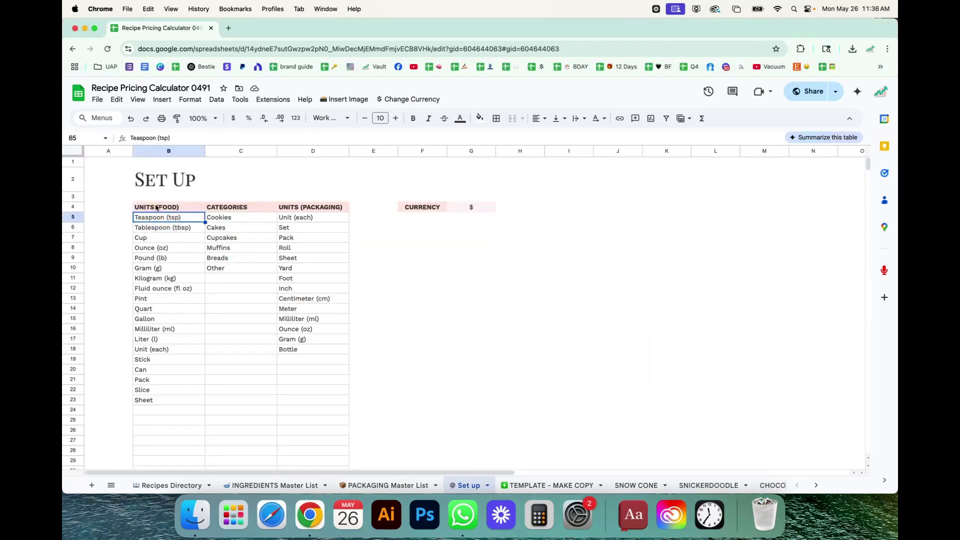
pyautogui.moveTo(152, 219); pyautogui.dragTo(154, 401)
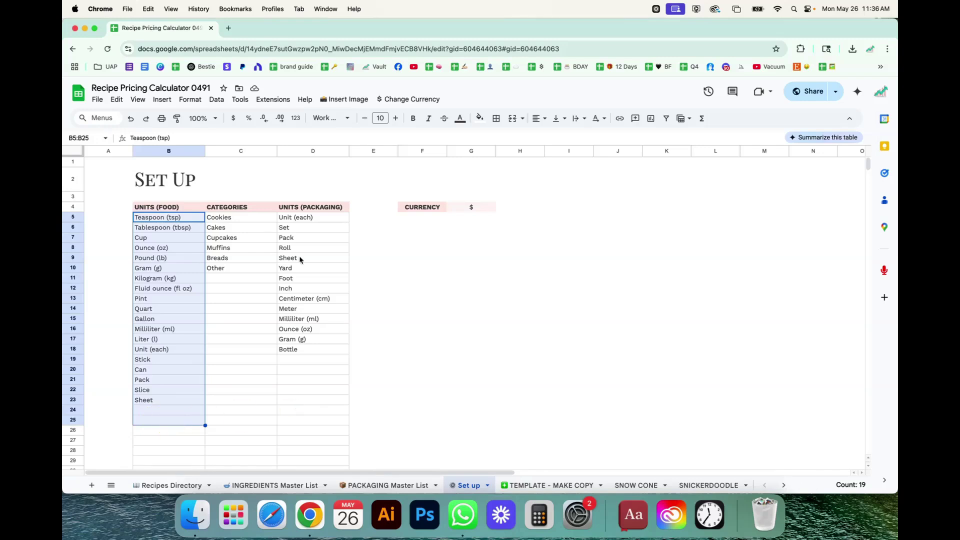
pyautogui.click(142, 218)
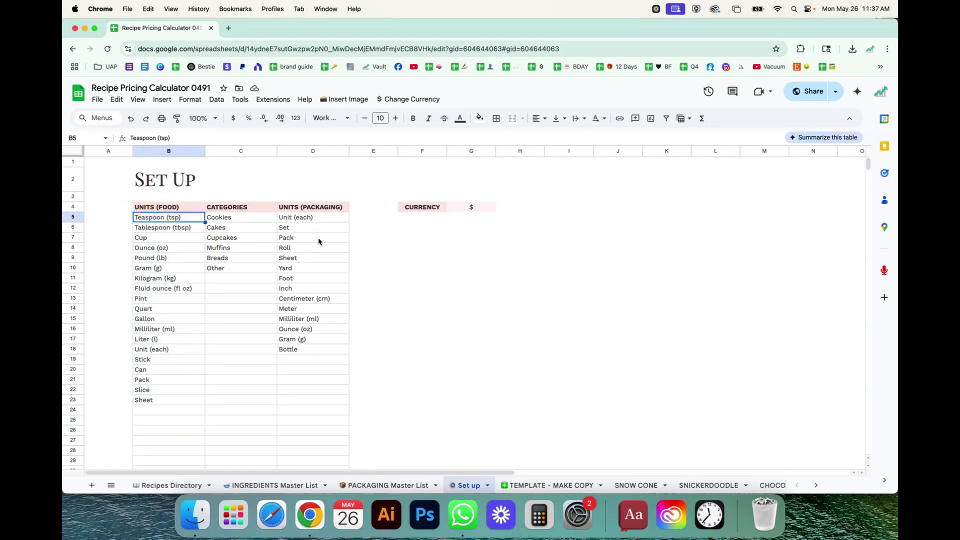
pyautogui.moveTo(250, 206); pyautogui.dragTo(242, 322)
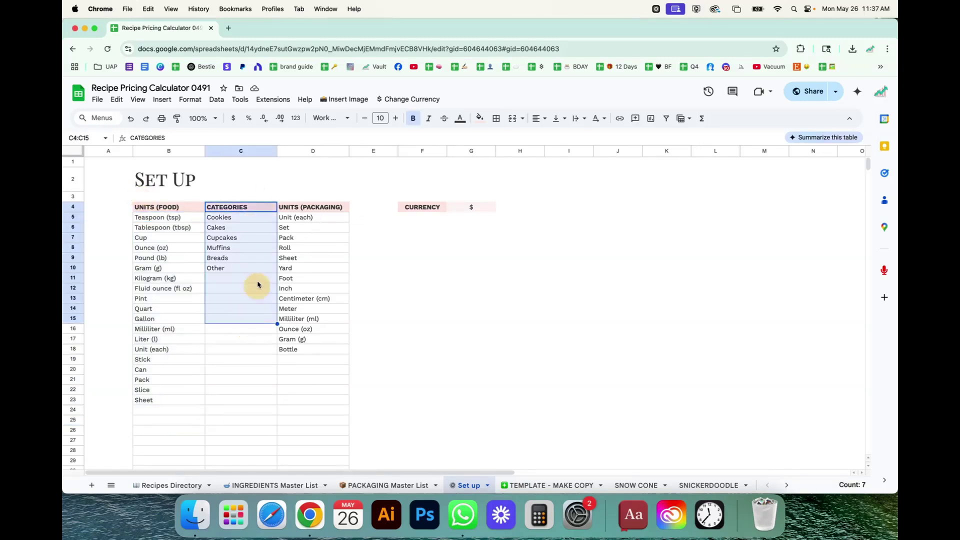
pyautogui.click(433, 249)
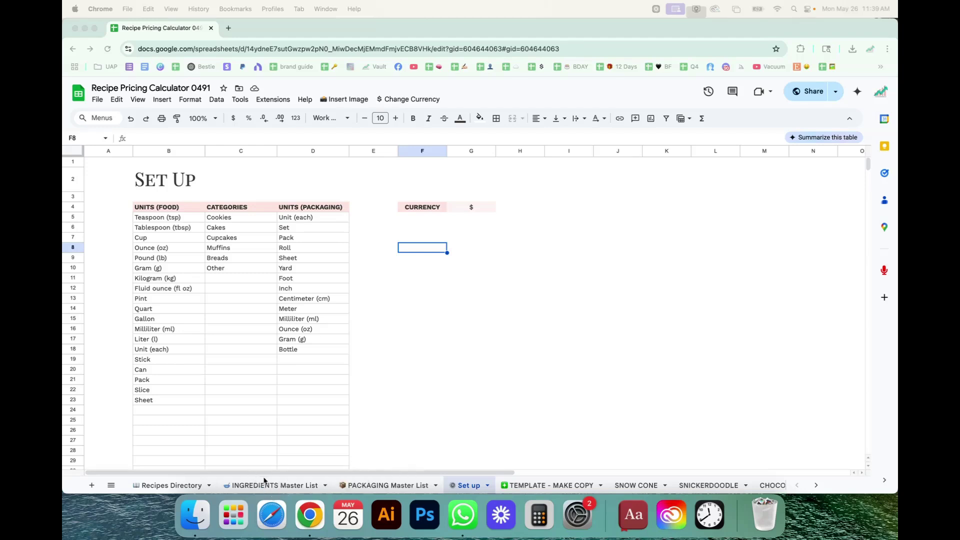
# Step: Examine the INGREDIENTS Master List, including the package size and cost notes and the All-Purpose Flour package cost
pyautogui.click(263, 483)
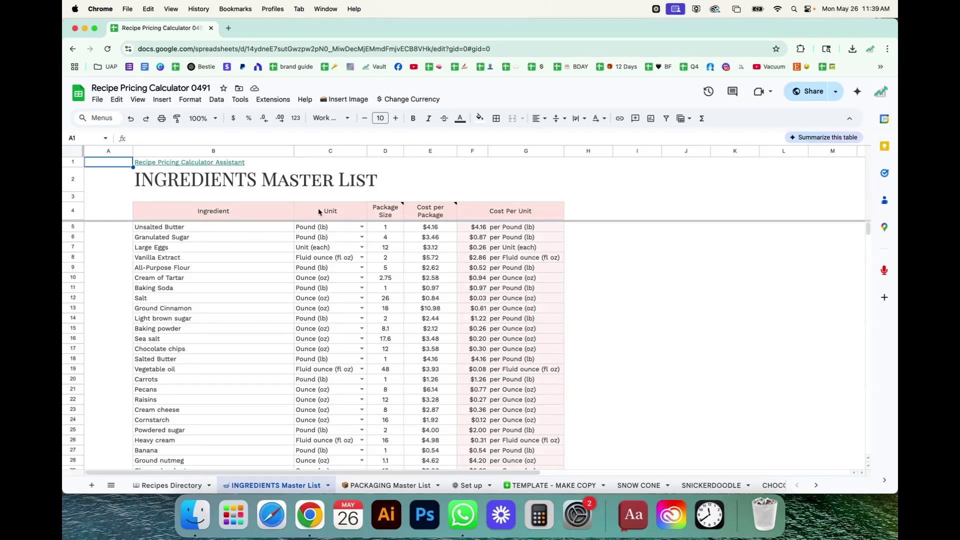
pyautogui.moveTo(382, 219)
pyautogui.moveTo(432, 216)
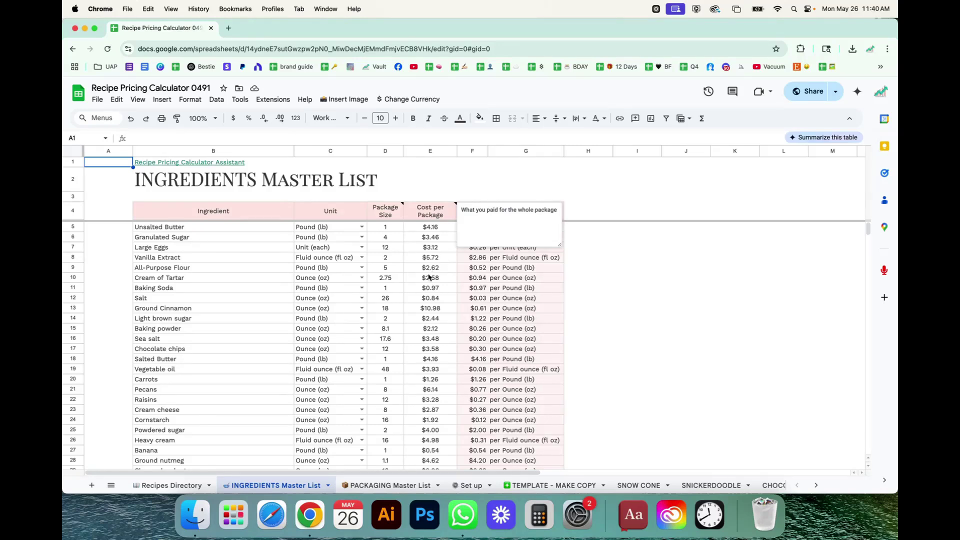
pyautogui.click(436, 269)
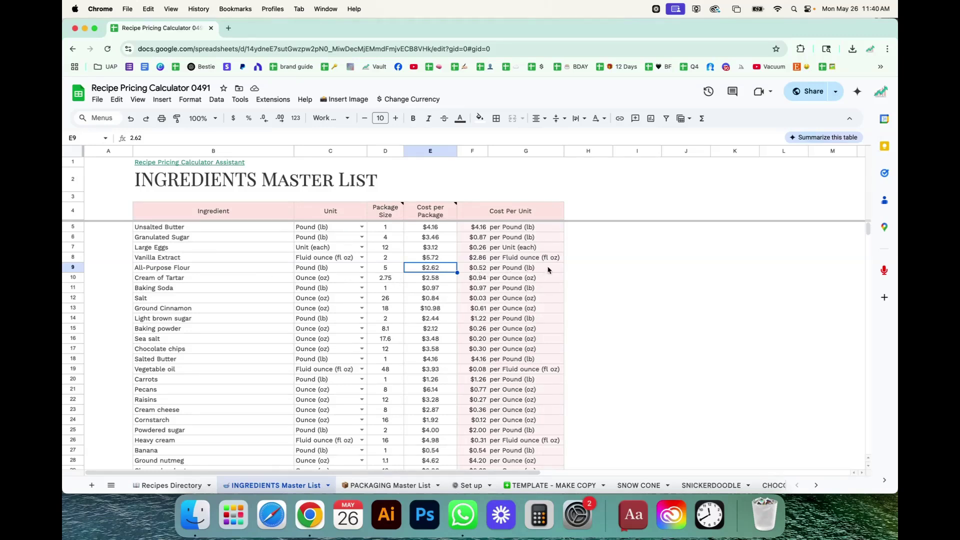
pyautogui.scroll(-10, 361, 408)
pyautogui.scroll(10, 362, 408)
# Step: Examine the PACKAGING Master List, checking the Bakery Boxes with Window item, its package size and its cost per package
pyautogui.click(381, 490)
pyautogui.click(583, 383)
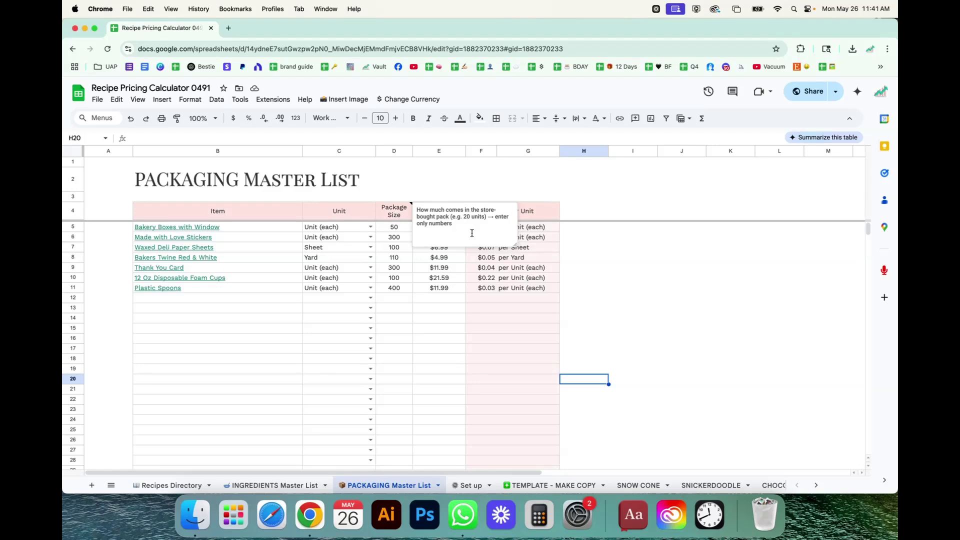
pyautogui.click(164, 227)
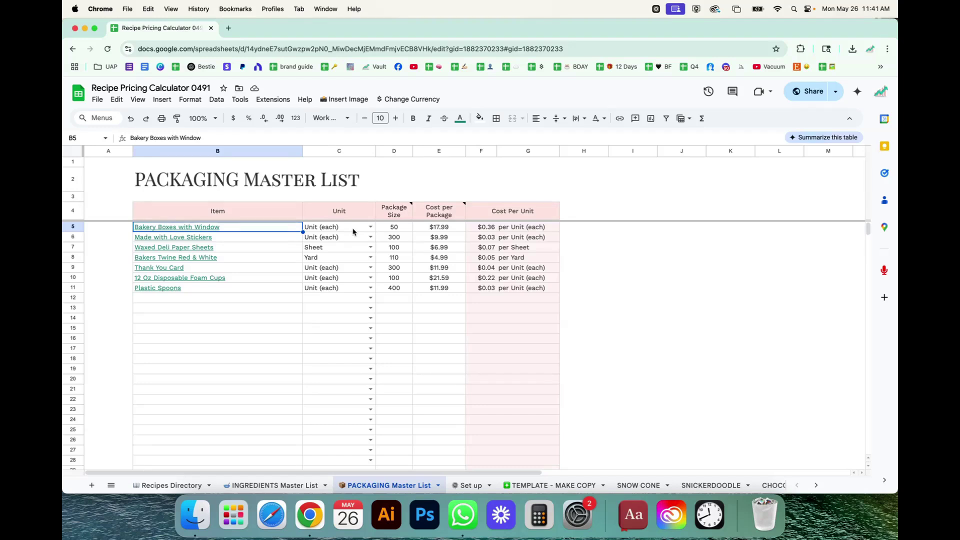
pyautogui.click(394, 227)
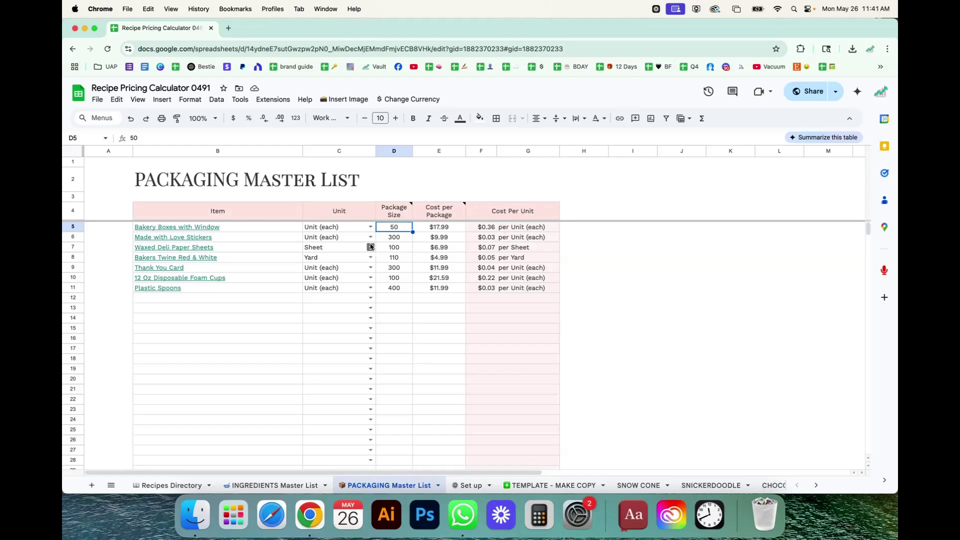
pyautogui.moveTo(253, 228)
pyautogui.click(194, 231)
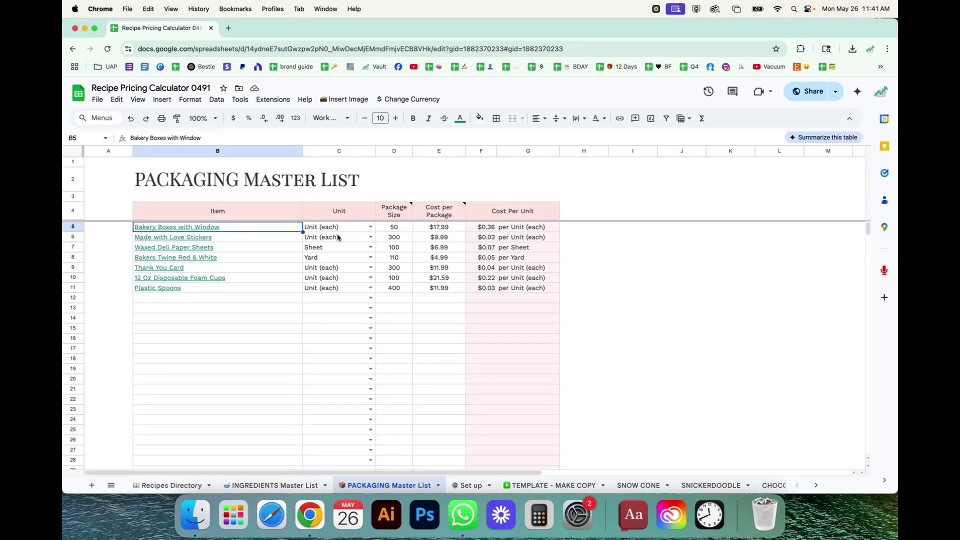
pyautogui.click(441, 229)
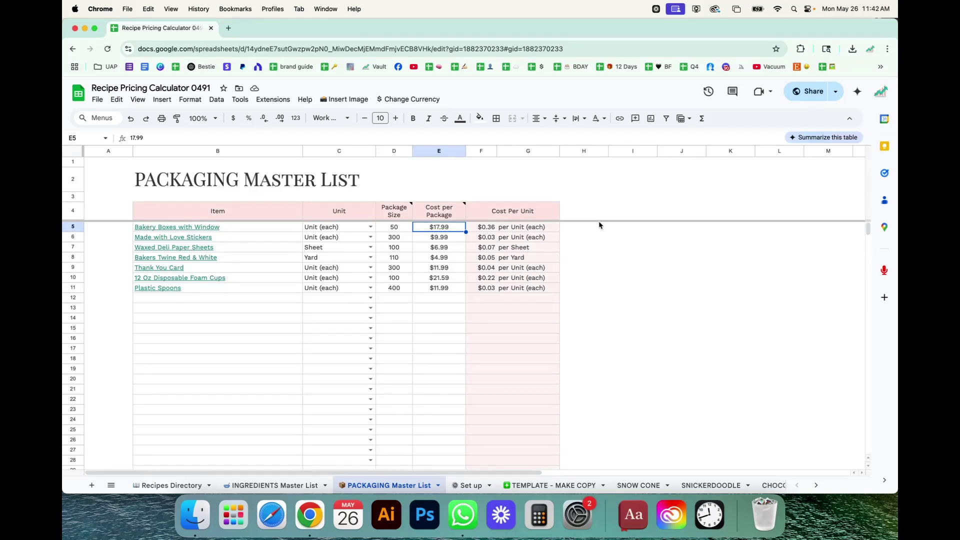
pyautogui.click(620, 308)
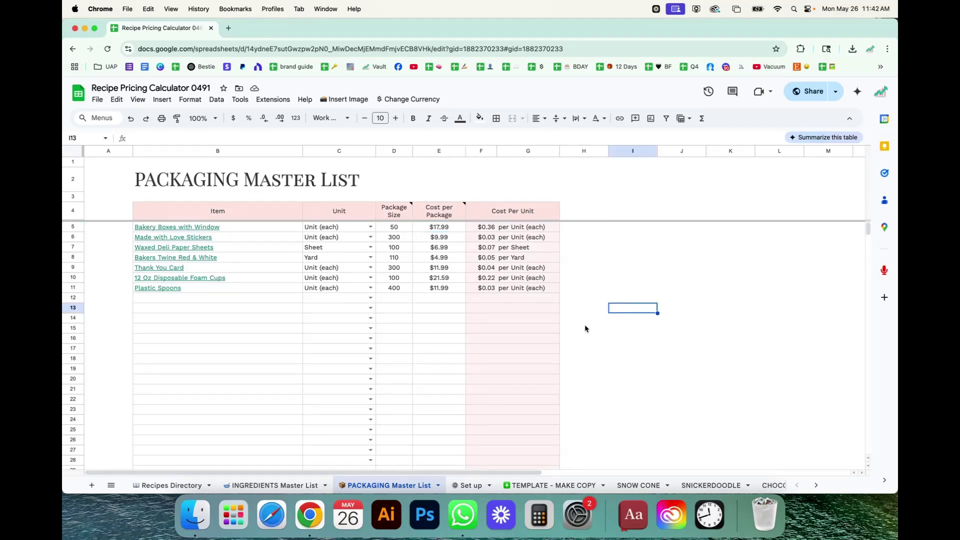
# Step: Duplicate the TEMPLATE - MAKE COPY sheet to create a blank recipe sheet
pyautogui.click(553, 485)
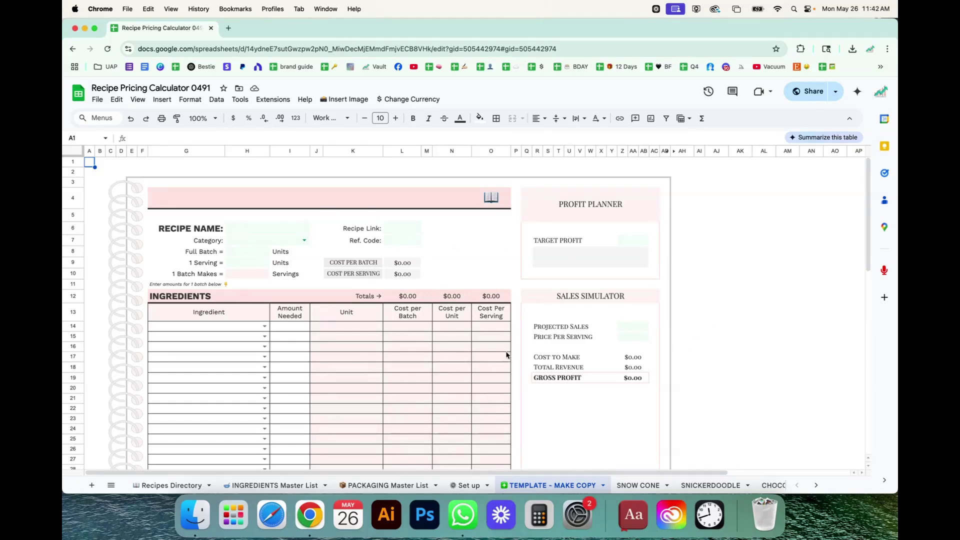
pyautogui.click(689, 273)
pyautogui.scroll(-3, 718, 329)
pyautogui.scroll(-10, 720, 327)
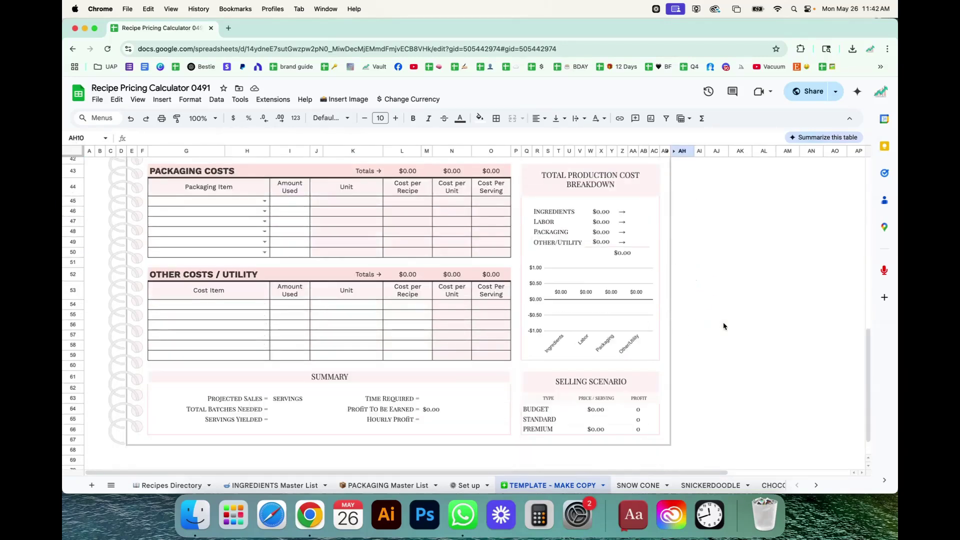
pyautogui.scroll(20, 722, 326)
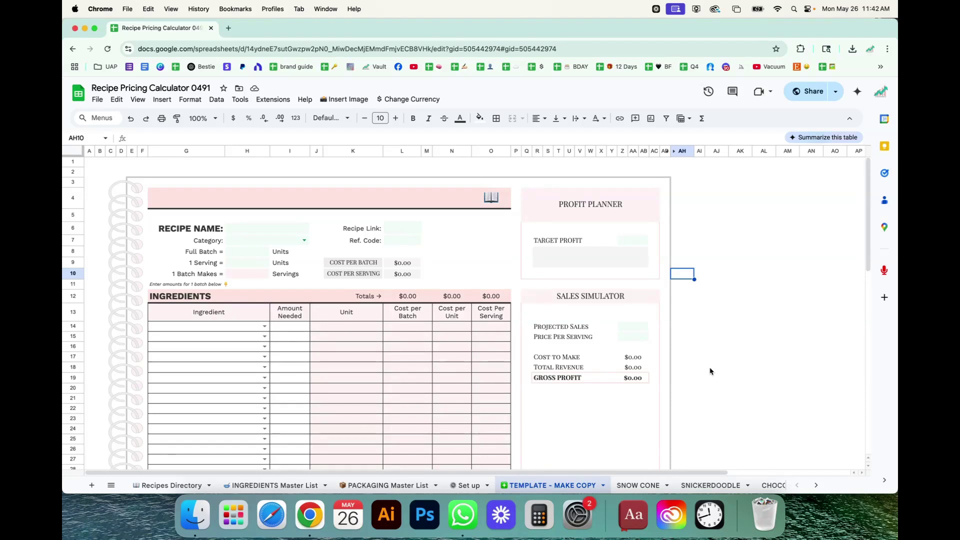
pyautogui.click(603, 486)
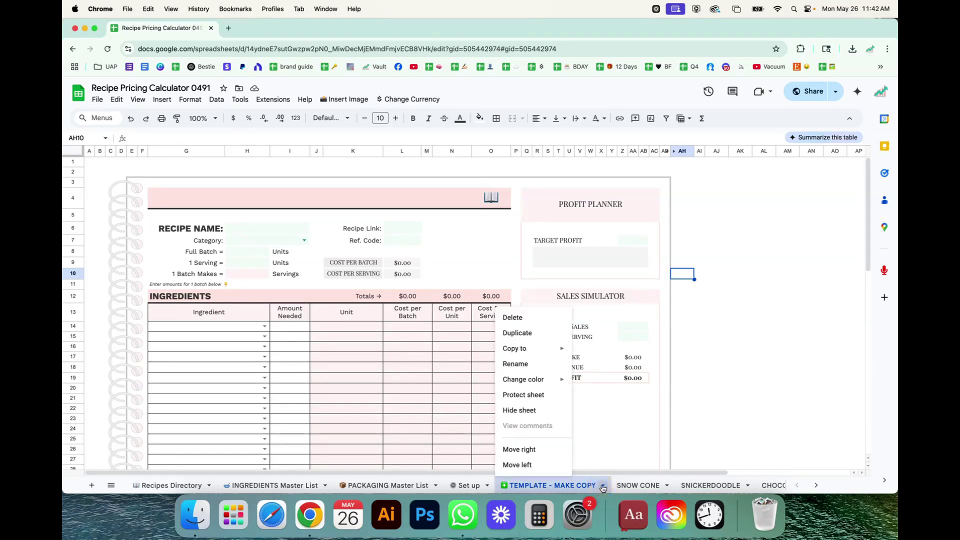
pyautogui.click(538, 334)
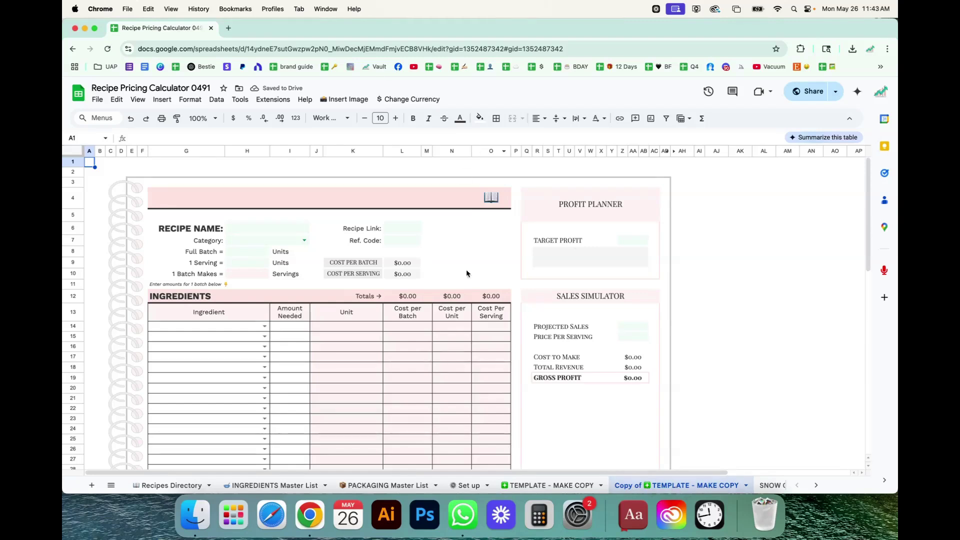
pyautogui.click(740, 271)
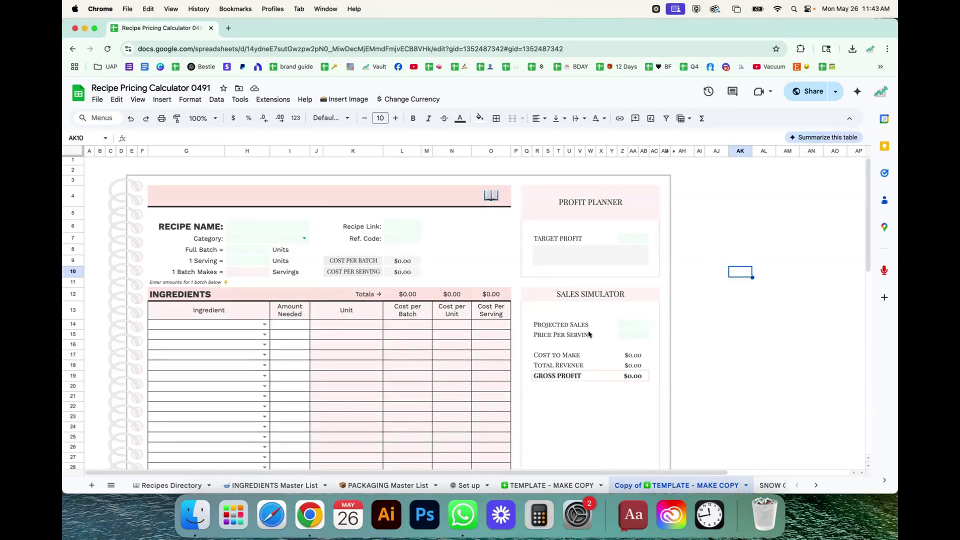
# Step: Look through the sample recipe sheets: Snow Cone, Chocolate Chip Cookies, Banana Nut Muffin, Carrot Cake and Snickerdoodle
pyautogui.click(771, 485)
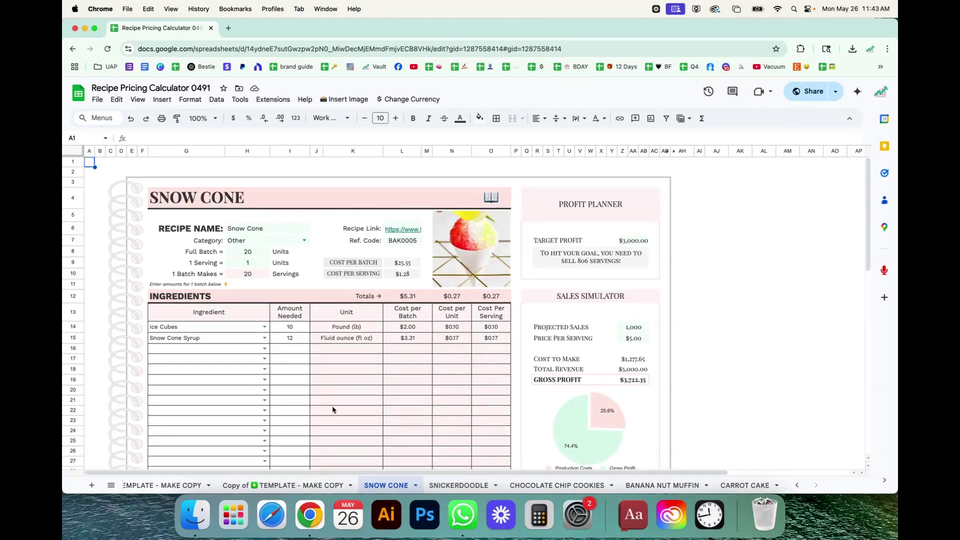
pyautogui.click(452, 484)
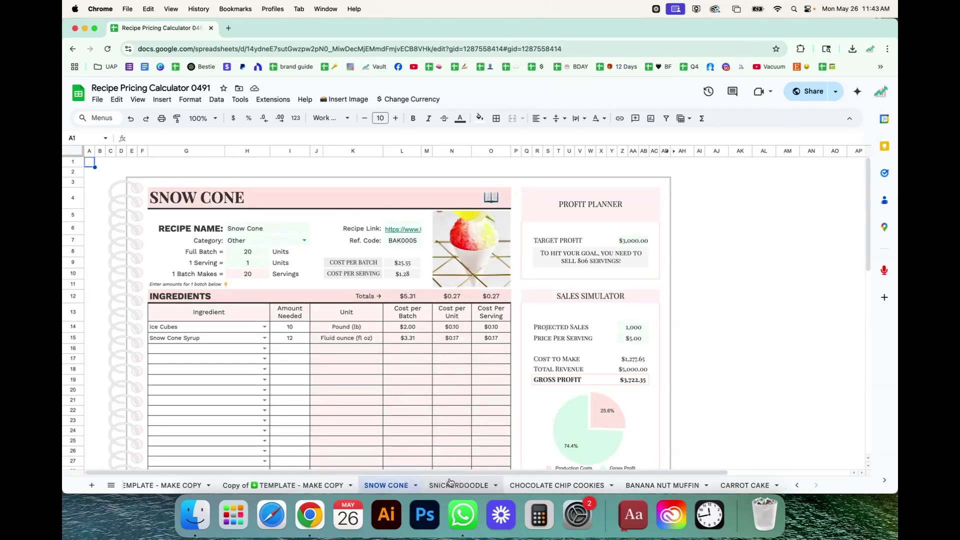
pyautogui.click(557, 486)
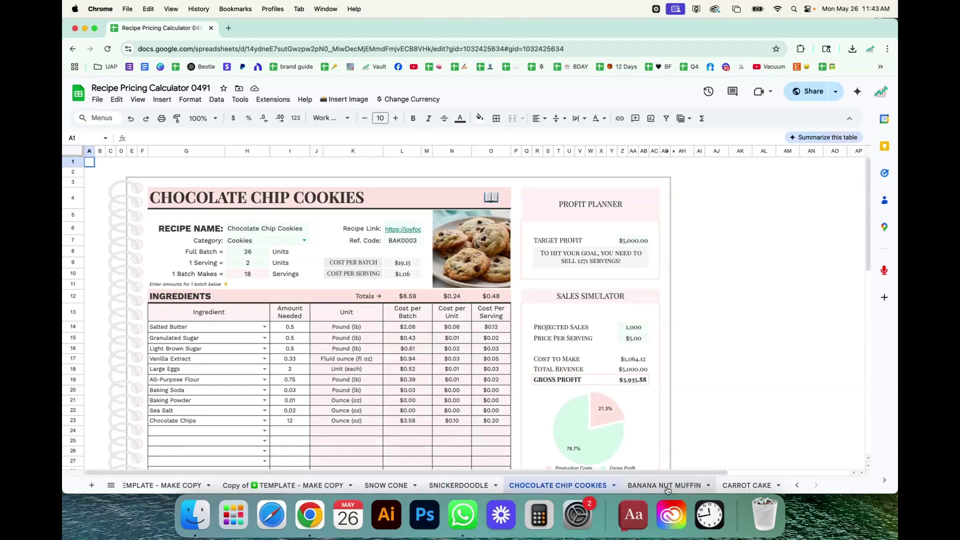
pyautogui.click(665, 486)
pyautogui.click(745, 486)
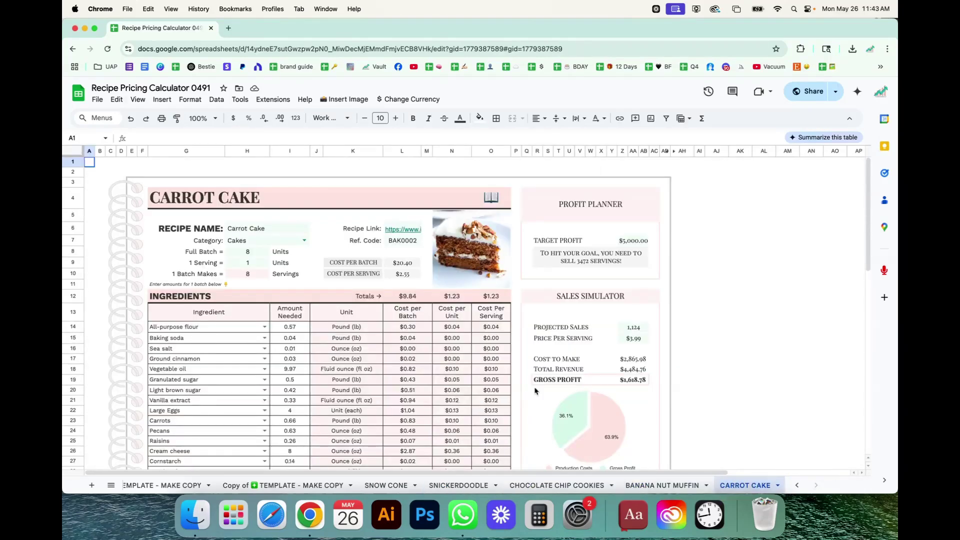
pyautogui.click(459, 485)
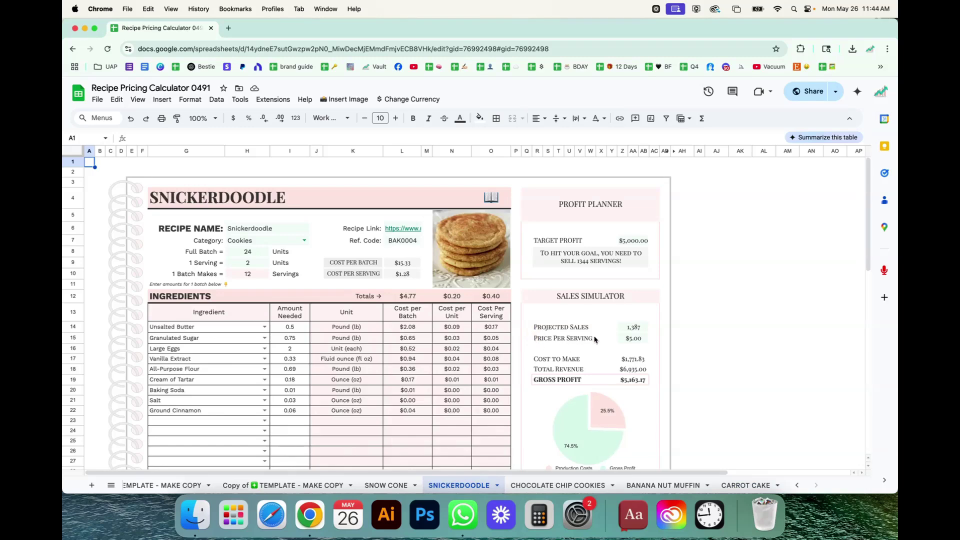
pyautogui.scroll(-15, 595, 339)
pyautogui.scroll(14, 595, 338)
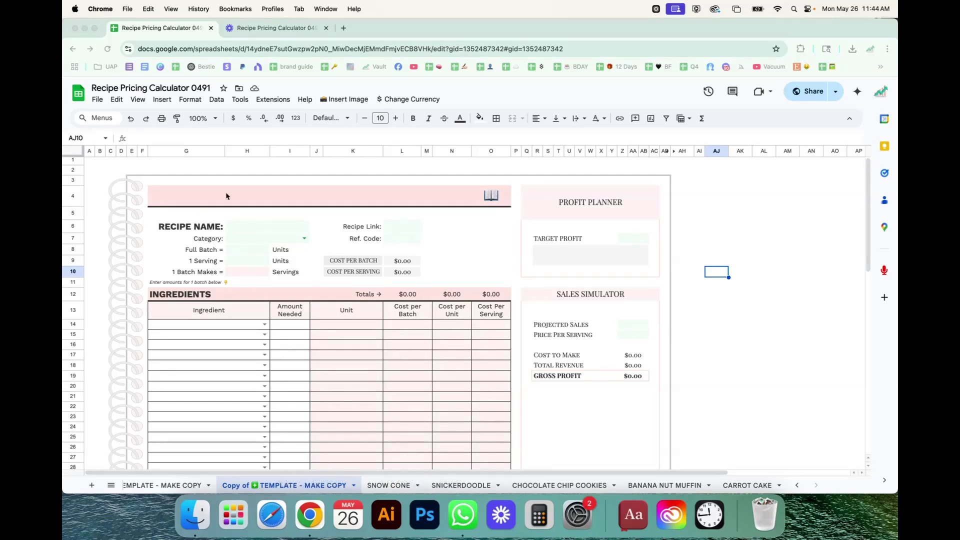
# Step: Inspect the green input cells on the copied template, covering recipe details, target profit, projected sales and price per serving
pyautogui.click(281, 226)
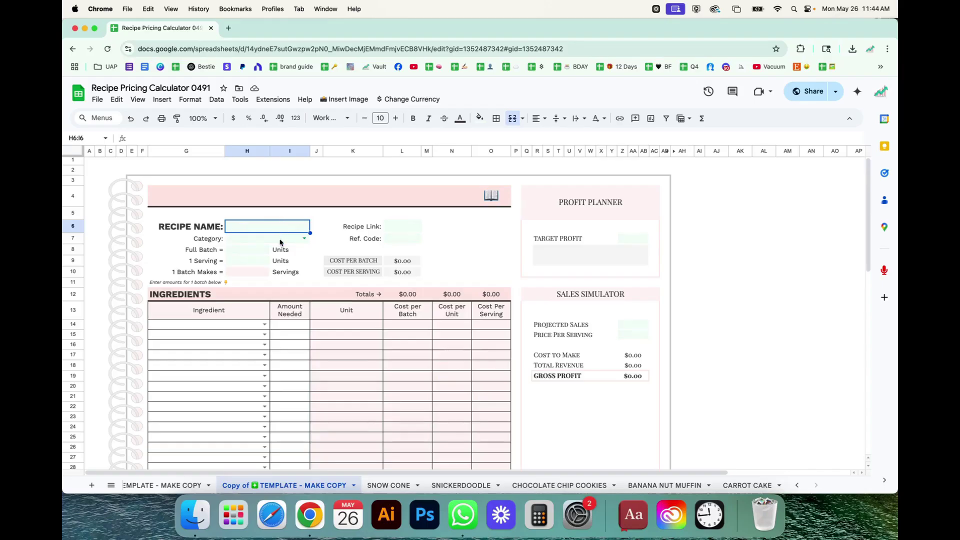
pyautogui.click(243, 239)
pyautogui.click(243, 255)
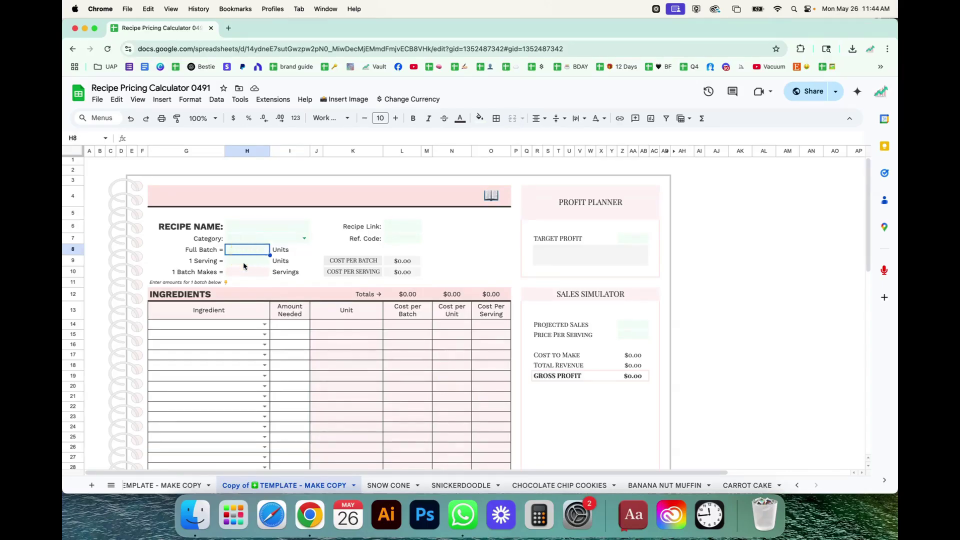
pyautogui.click(396, 229)
pyautogui.click(404, 239)
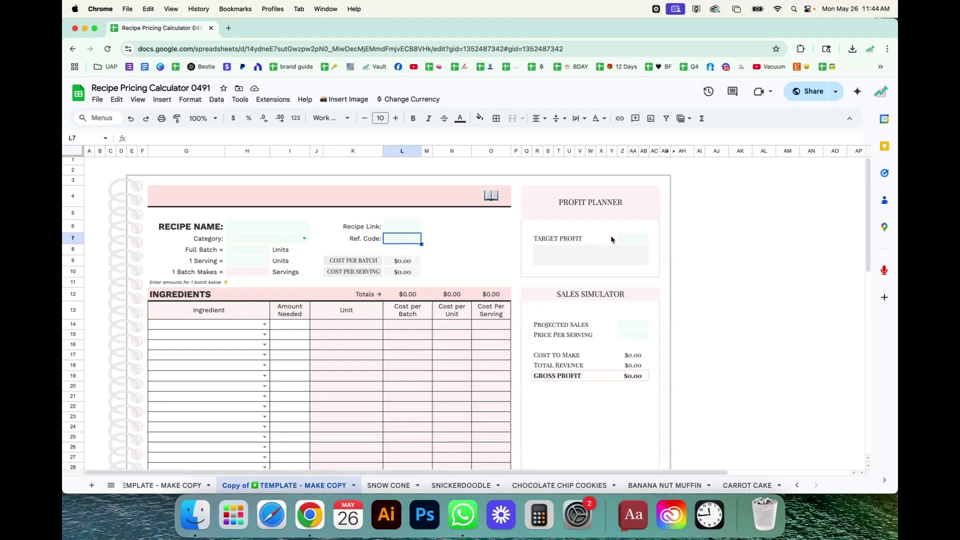
pyautogui.click(635, 242)
pyautogui.click(638, 329)
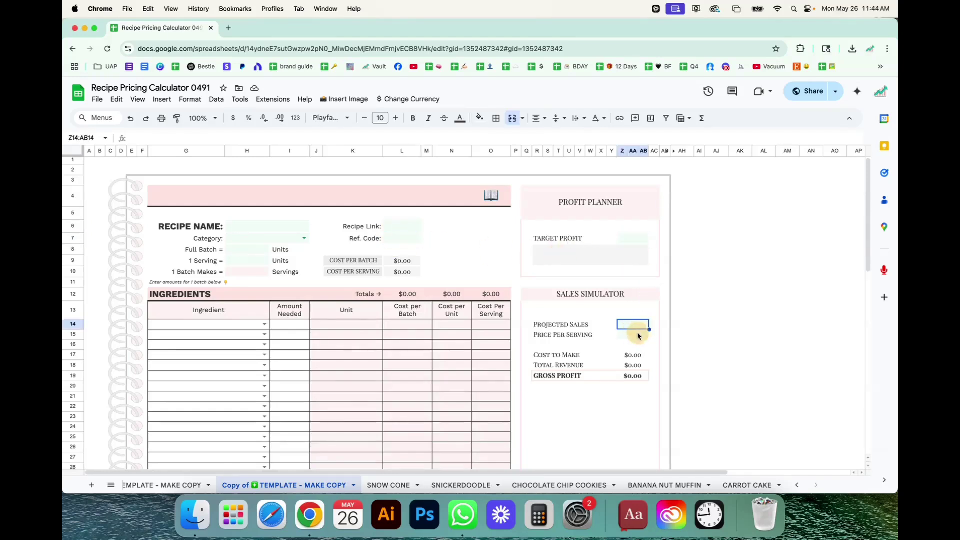
pyautogui.click(639, 334)
pyautogui.click(714, 335)
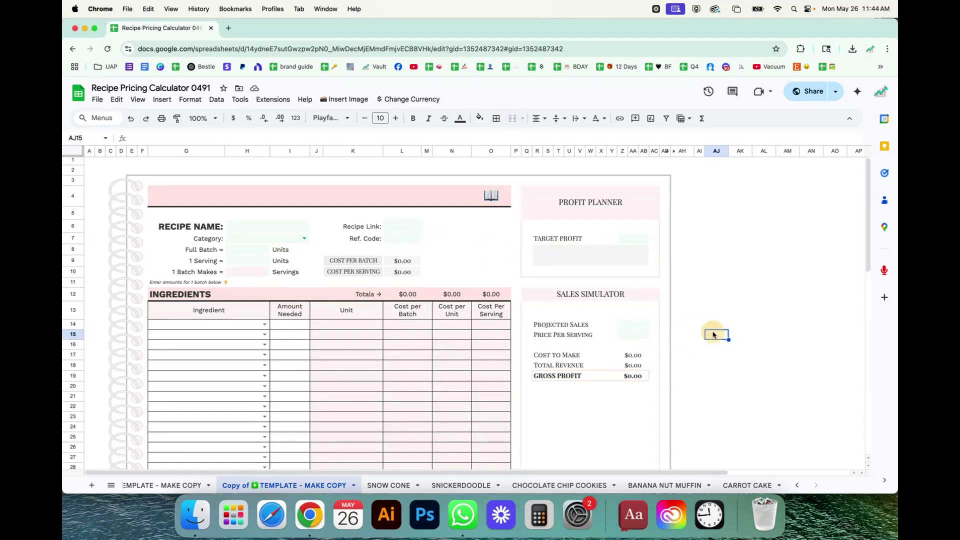
# Step: Set the recipe's category to Cakes and enter Chocolate Cake as the recipe name
pyautogui.click(250, 227)
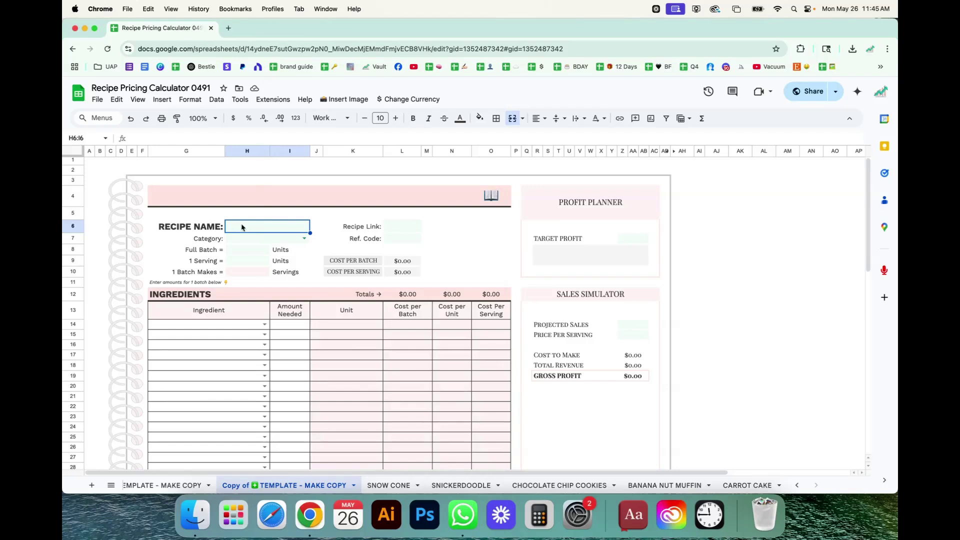
pyautogui.click(242, 238)
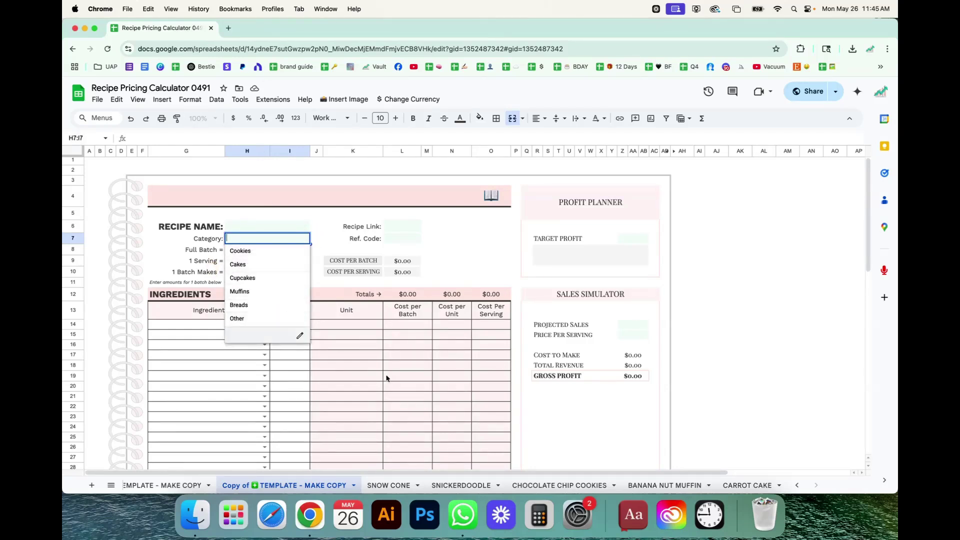
pyautogui.hscroll(-5, 195, 485)
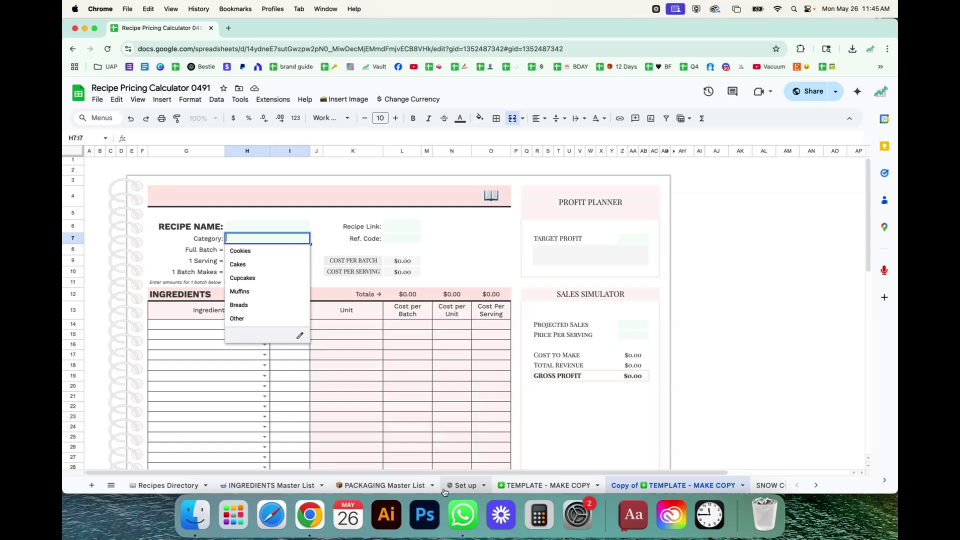
pyautogui.click(263, 264)
pyautogui.click(268, 226)
pyautogui.write('Chocolate C')
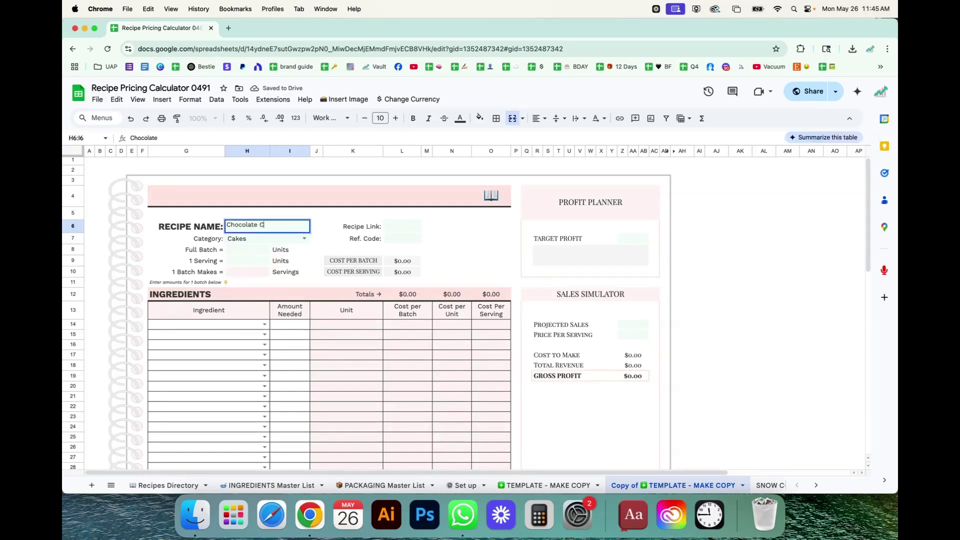
pyautogui.write('ake')
pyautogui.press('Return')
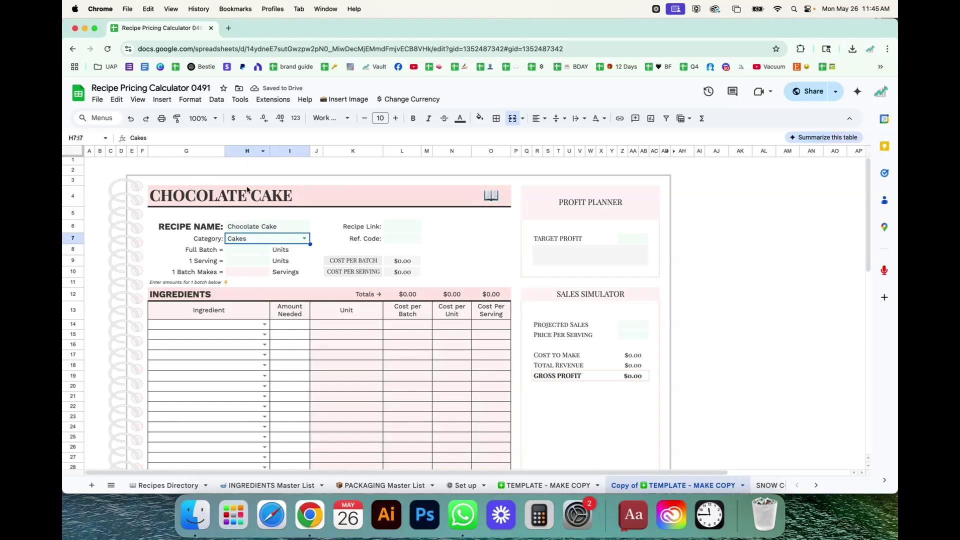
# Step: Copy the web address of the Add a Pinch chocolate cake recipe page into the sheet's Recipe Link cell
pyautogui.click(413, 228)
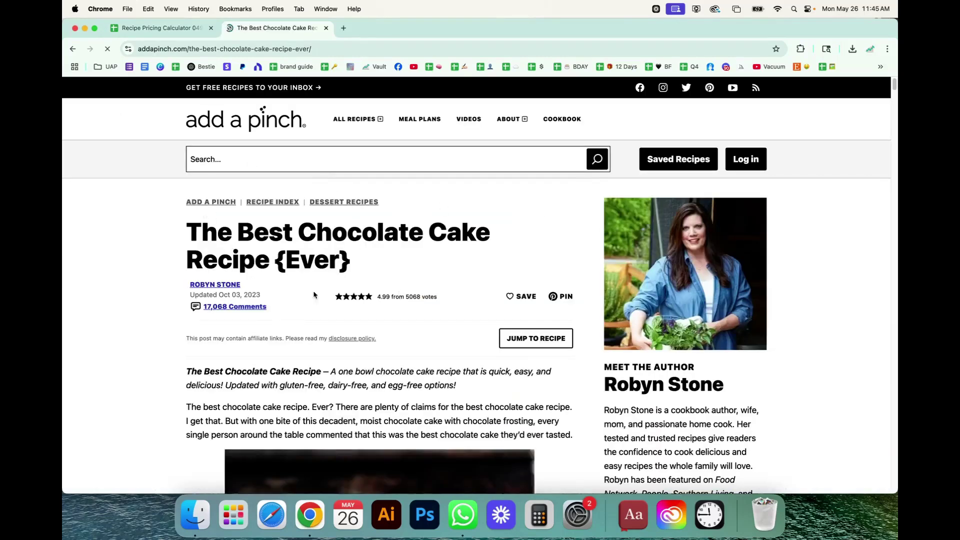
pyautogui.scroll(-5, 267, 352)
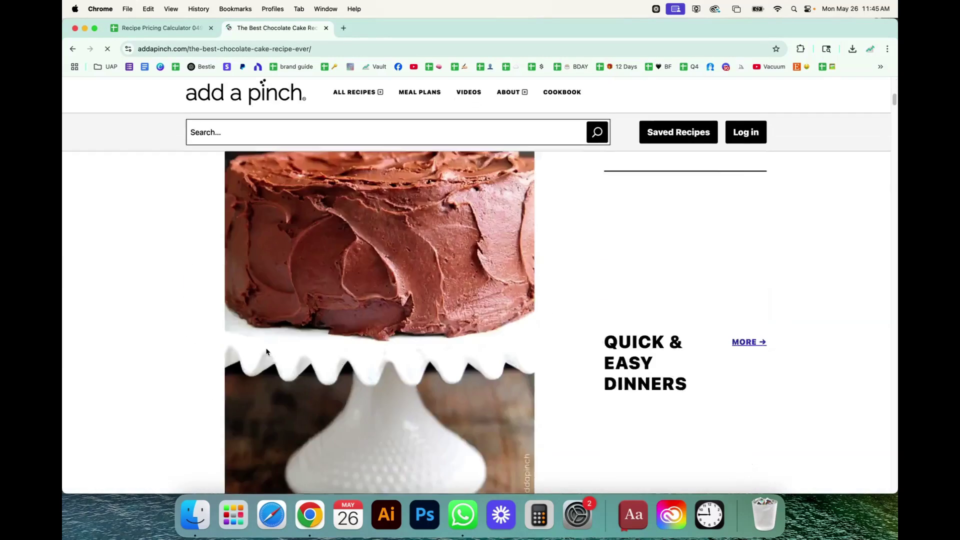
pyautogui.scroll(-5, 266, 352)
pyautogui.scroll(15, 266, 352)
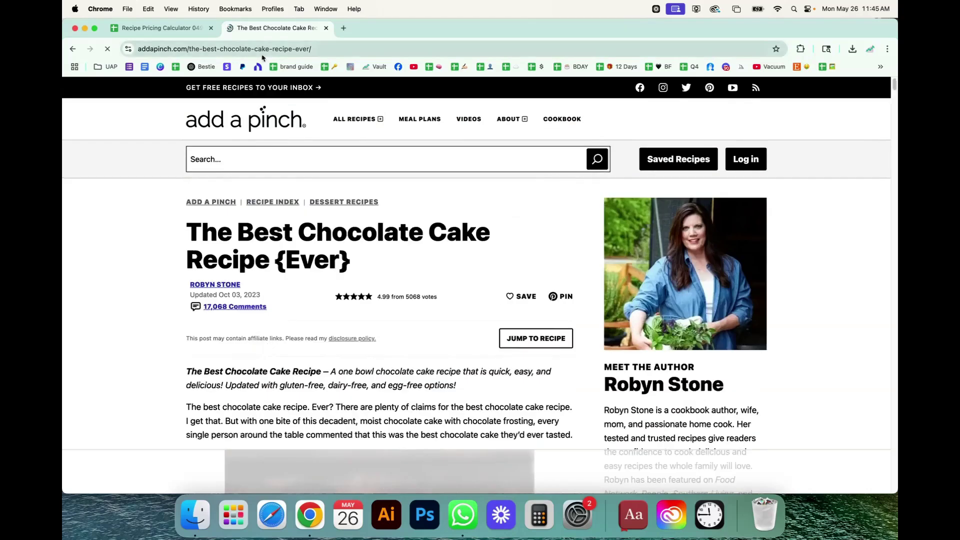
pyautogui.click(260, 49)
pyautogui.press('super+c')
pyautogui.click(165, 28)
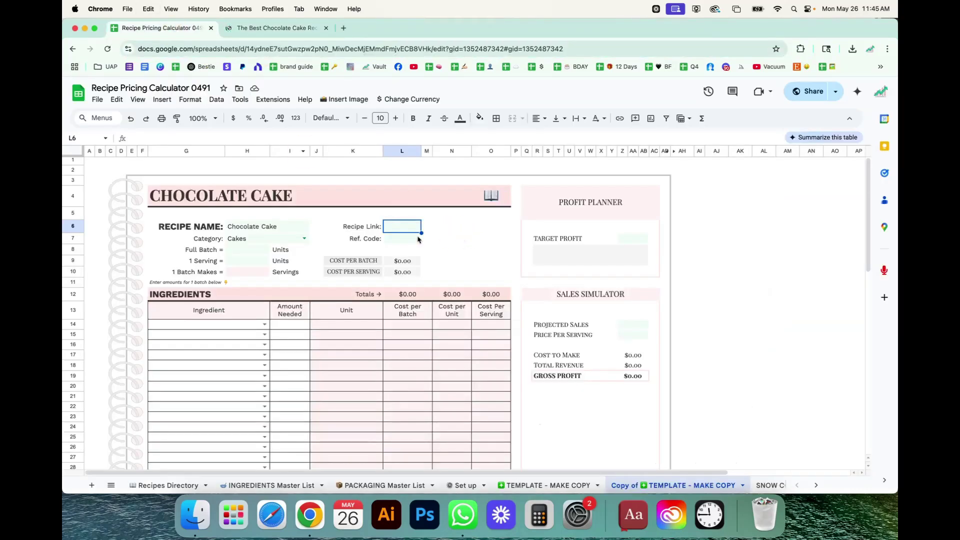
pyautogui.doubleClick(403, 227)
pyautogui.press('super+v')
pyautogui.click(455, 256)
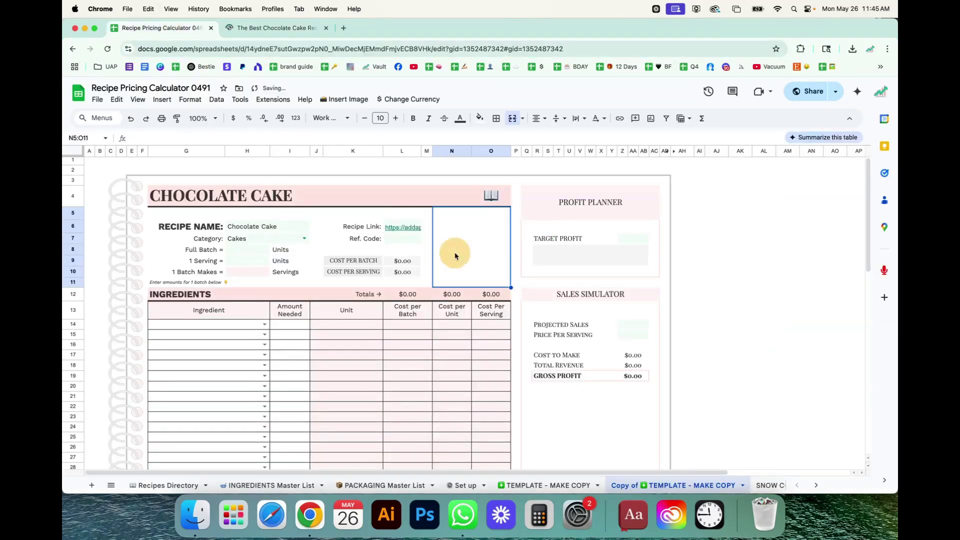
pyautogui.click(395, 228)
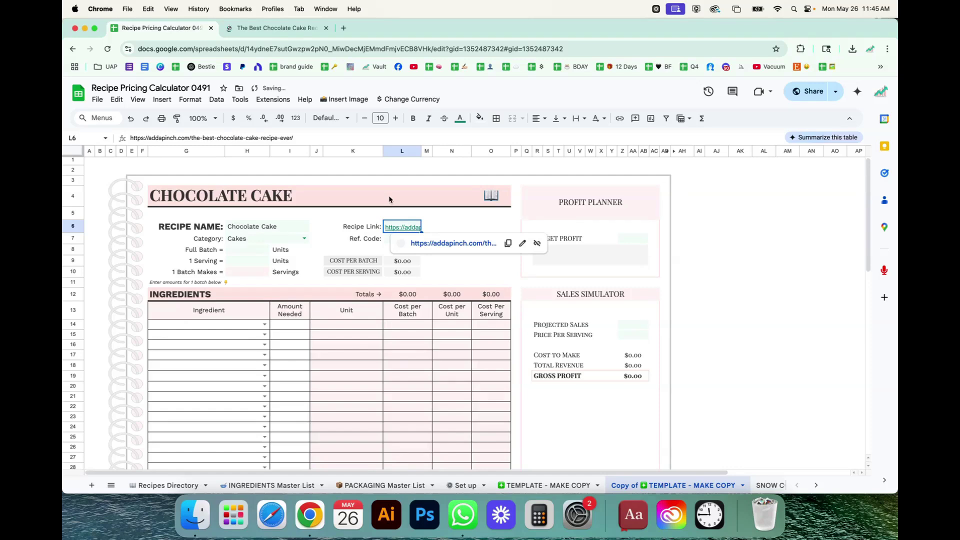
# Step: Dismiss the sign-up pop-up on the recipe page and enter BAK006 as the recipe's Ref. Code
pyautogui.hotkey('ctrl', 'Tab')
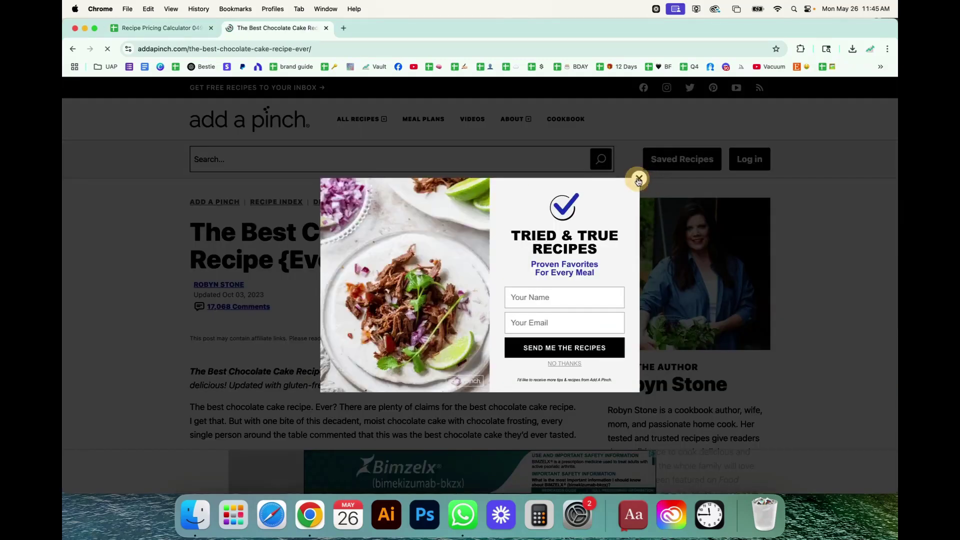
pyautogui.click(639, 180)
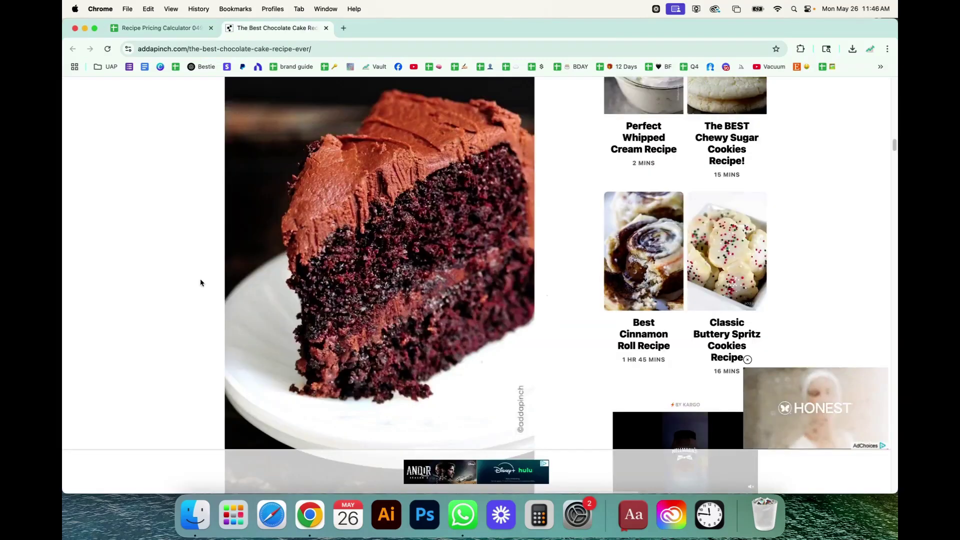
pyautogui.click(150, 26)
pyautogui.click(402, 238)
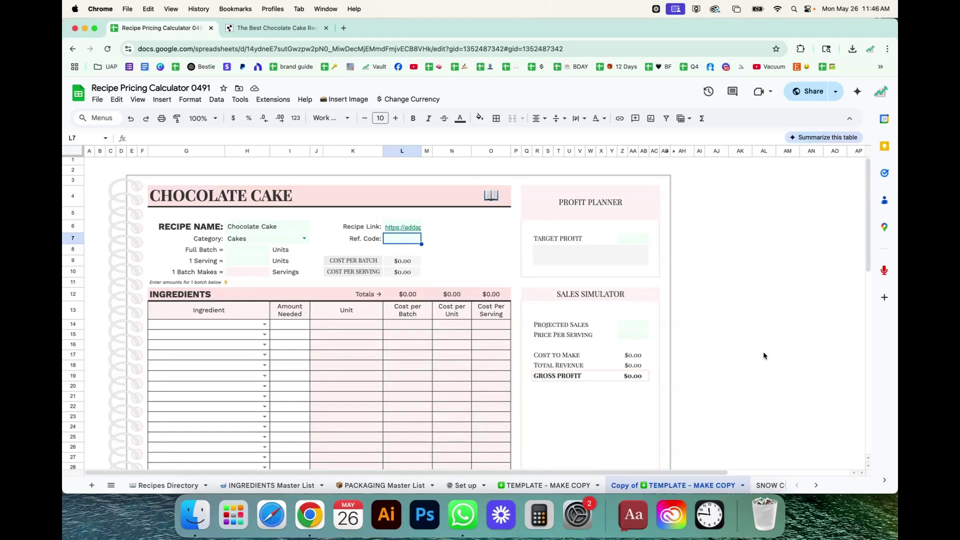
# Step: Capture a square screenshot, about 622 by 622, of the cake slice photo on the recipe page and return to the spreadsheet
pyautogui.hotkey('ctrl', 'Tab')
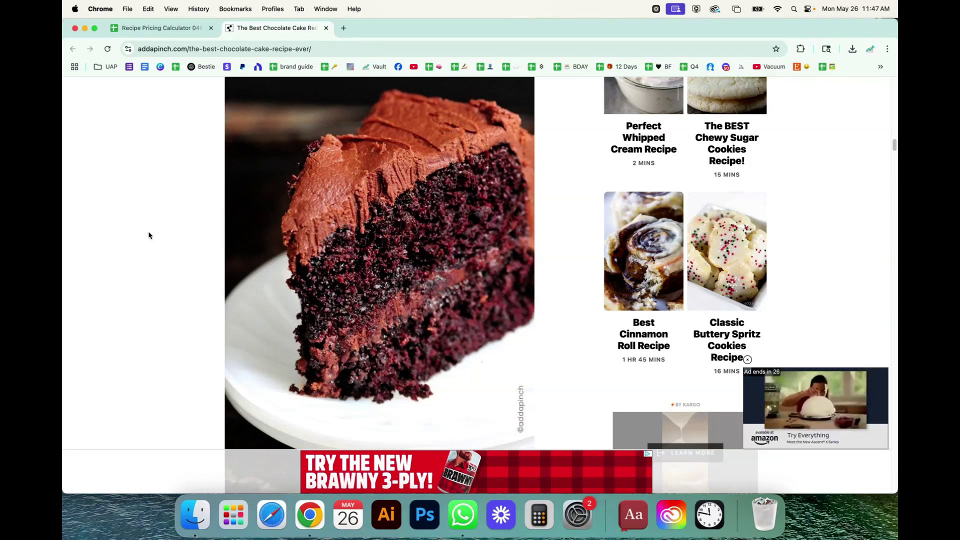
pyautogui.press('super+shift+4')
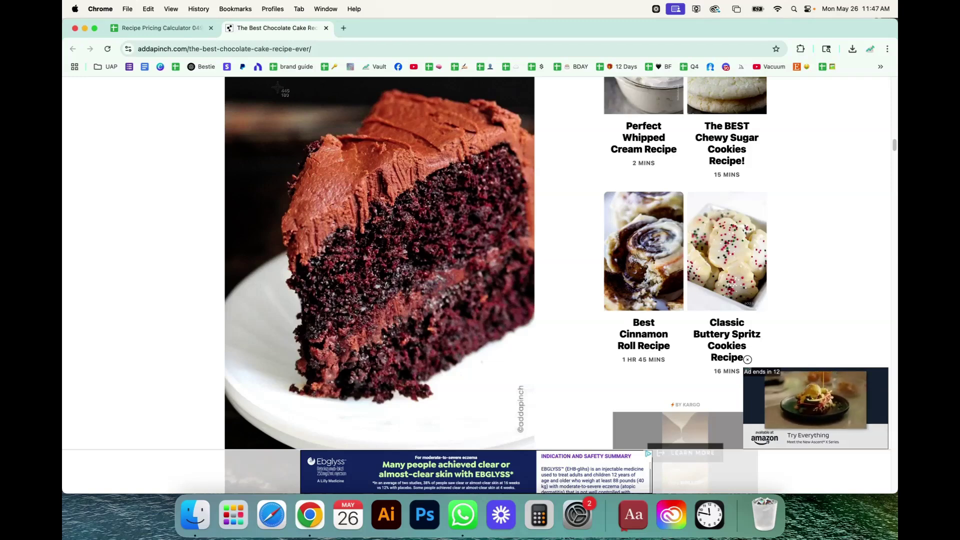
pyautogui.moveTo(236, 86); pyautogui.dragTo(536, 386)
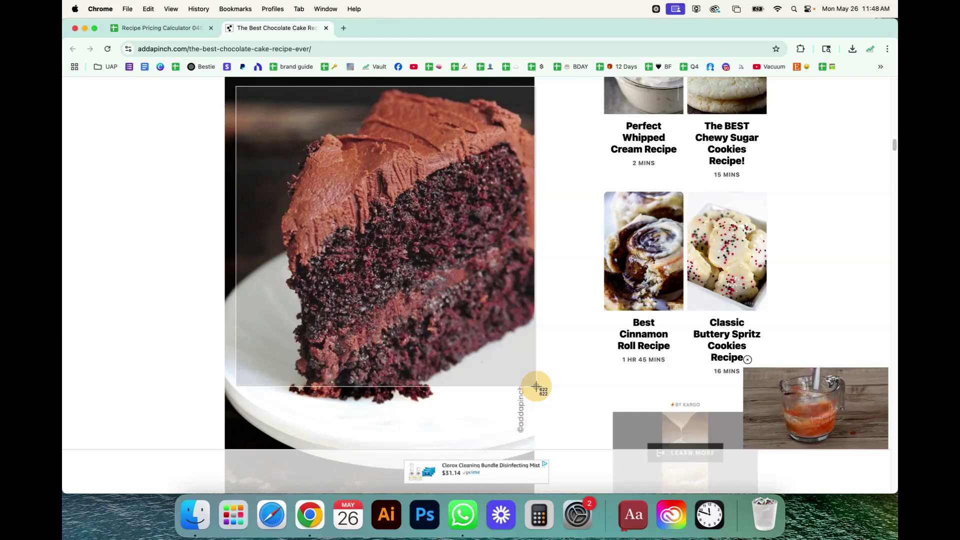
pyautogui.moveTo(536, 386); pyautogui.dragTo(536, 387)
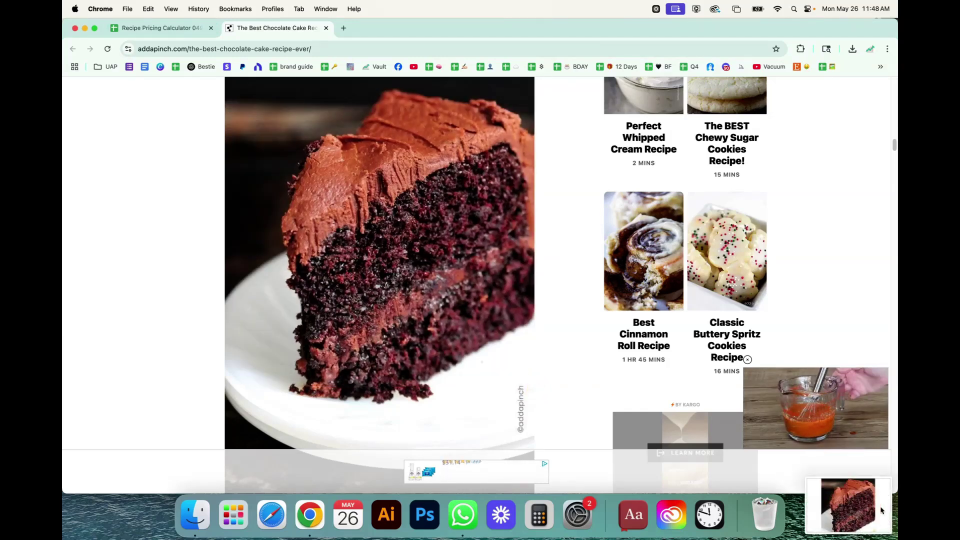
pyautogui.click(160, 28)
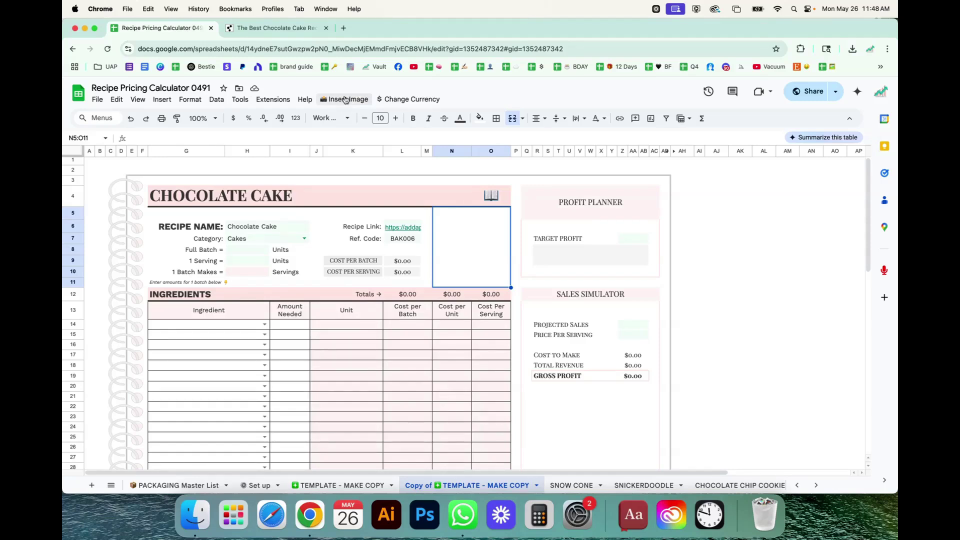
pyautogui.click(162, 99)
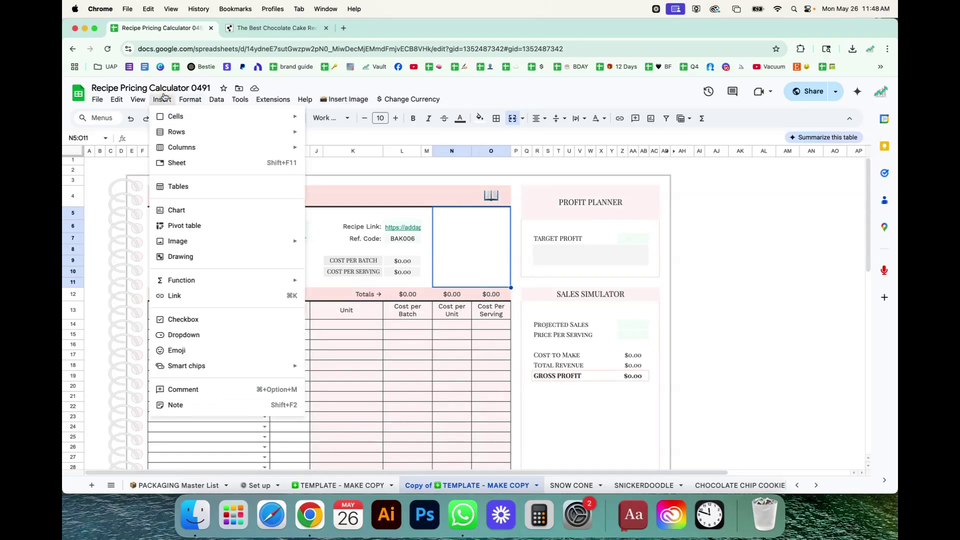
pyautogui.moveTo(220, 241)
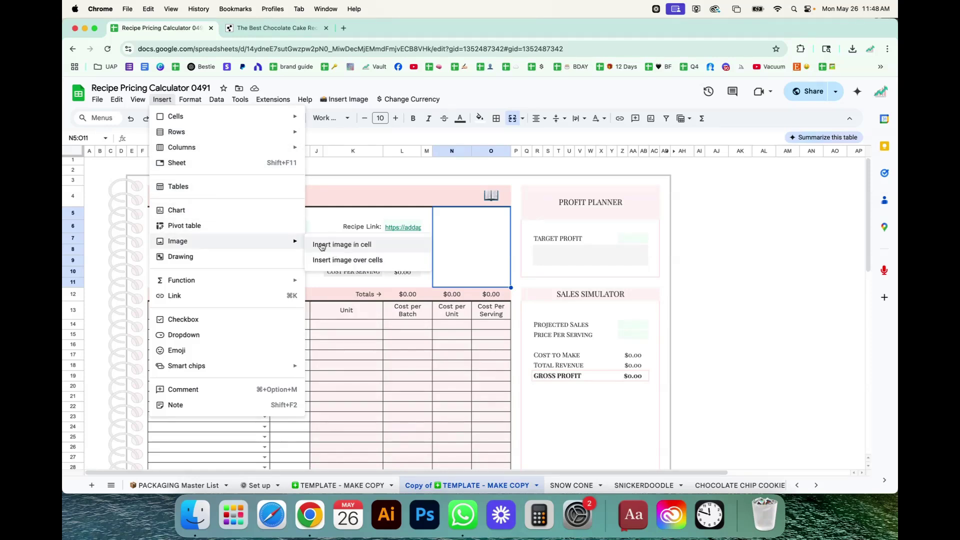
pyautogui.click(321, 165)
# Step: Launch the spreadsheet's custom image upload and authorize its unverified script, granting all requested Google account permissions
pyautogui.click(345, 99)
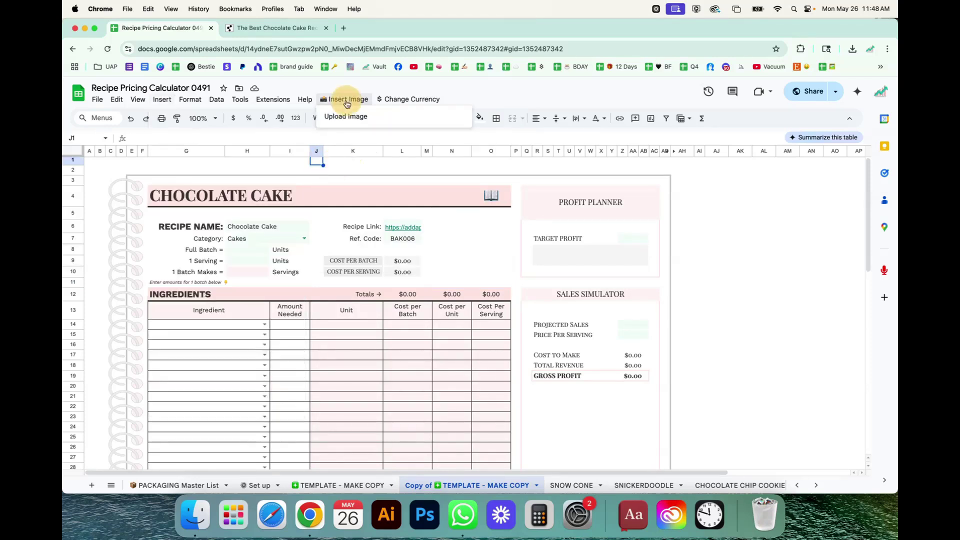
pyautogui.click(346, 118)
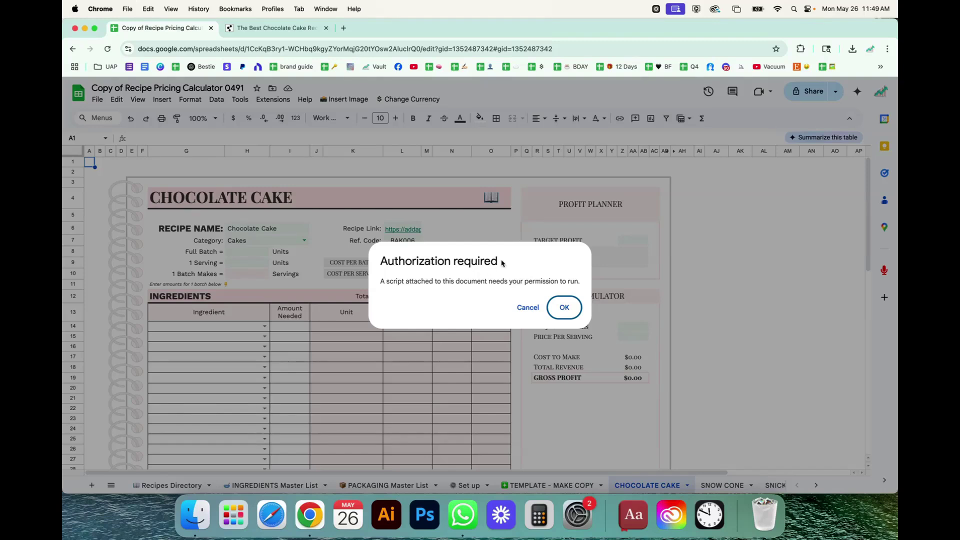
pyautogui.click(564, 307)
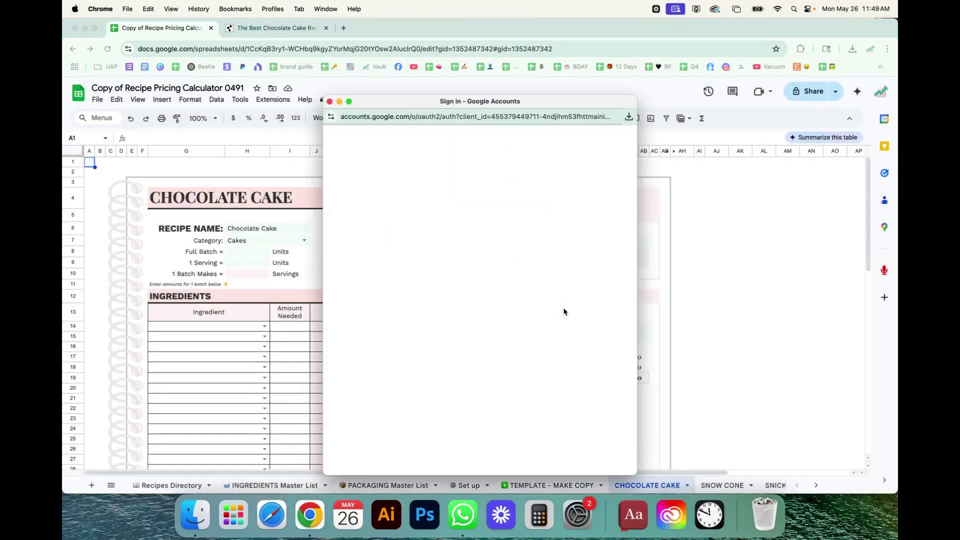
pyautogui.click(434, 282)
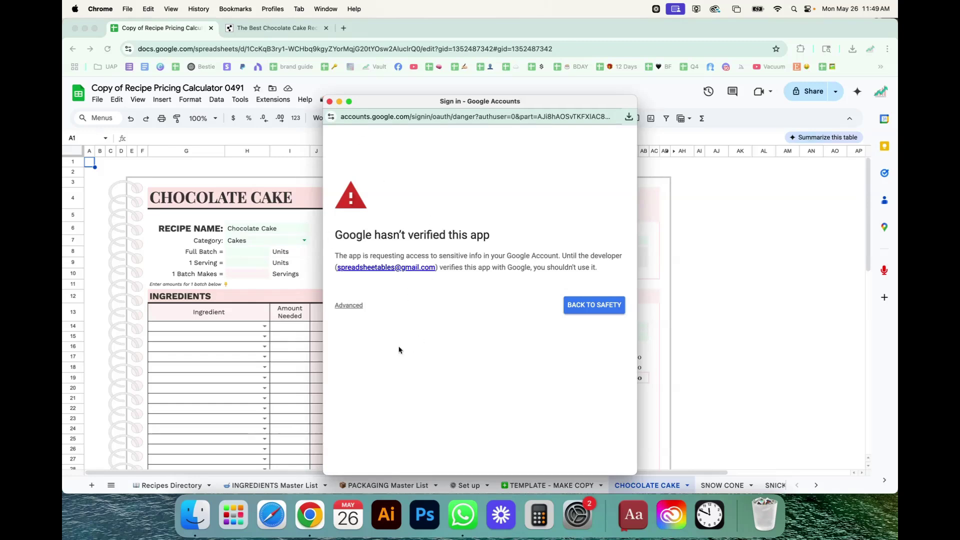
pyautogui.click(349, 305)
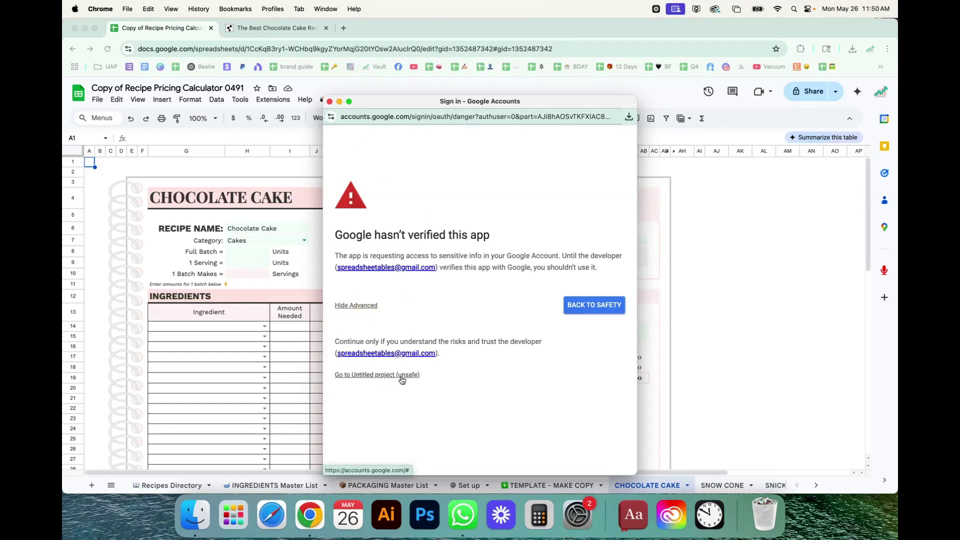
pyautogui.click(400, 379)
pyautogui.click(386, 207)
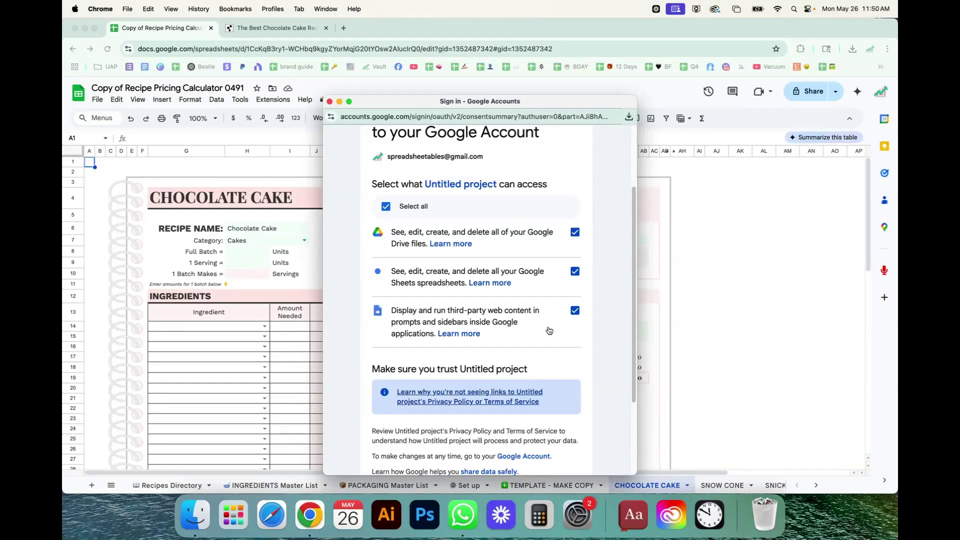
pyautogui.scroll(-3, 544, 404)
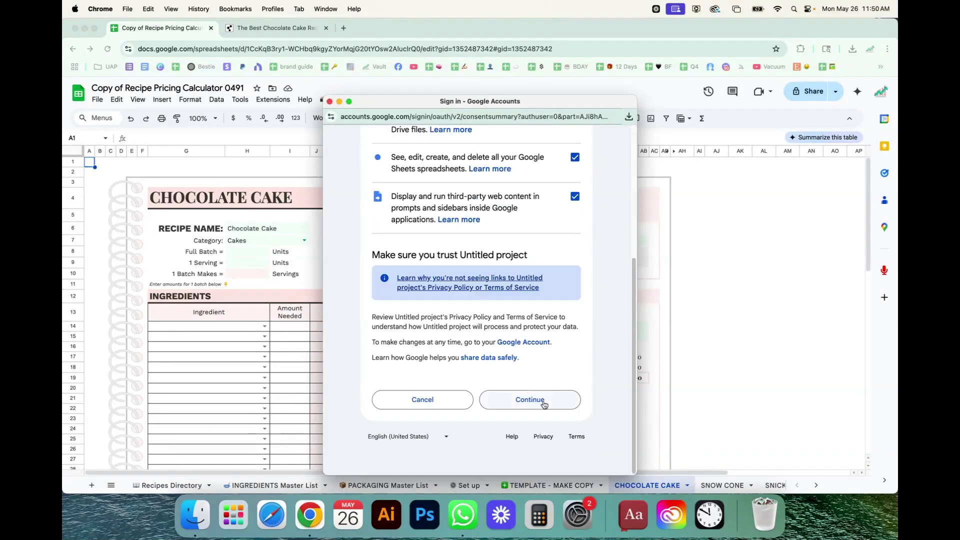
pyautogui.click(541, 403)
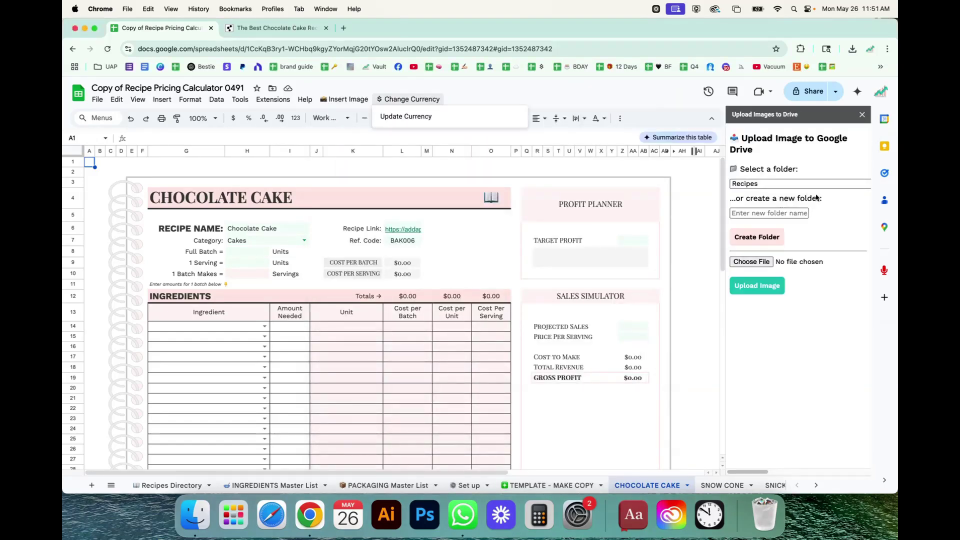
# Step: Upload the cake slice screenshot to the Recipes folder in Drive and place it in the photo cell beside the recipe details
pyautogui.click(746, 121)
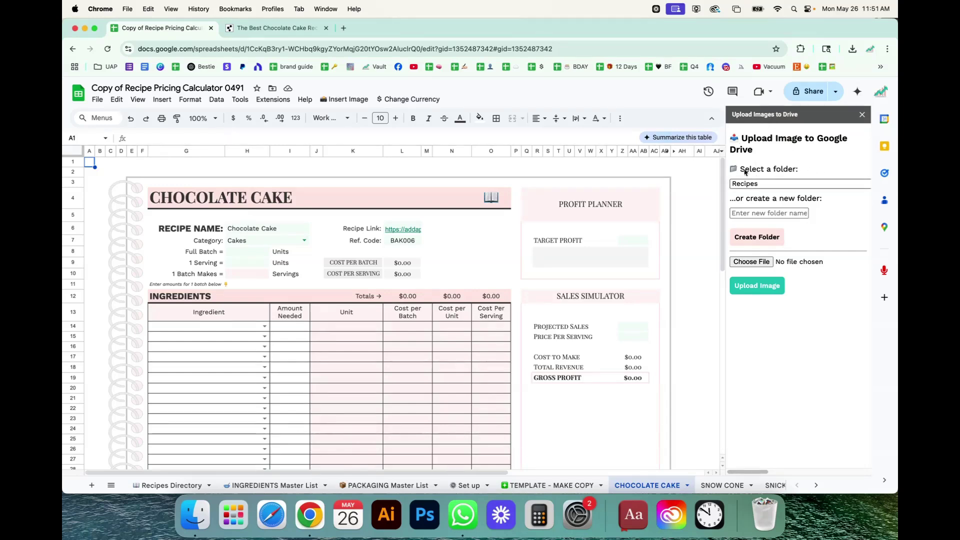
pyautogui.click(768, 183)
pyautogui.click(747, 185)
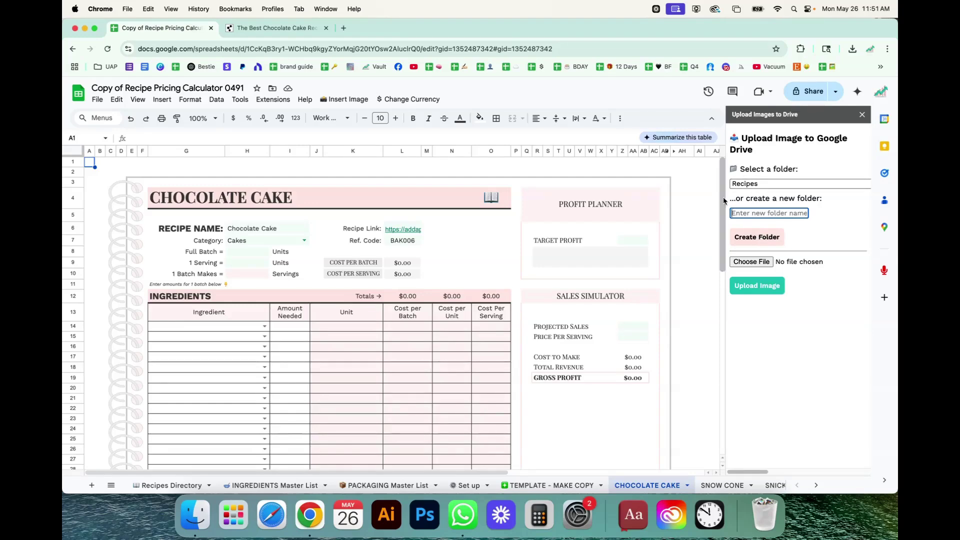
pyautogui.click(756, 185)
pyautogui.click(753, 186)
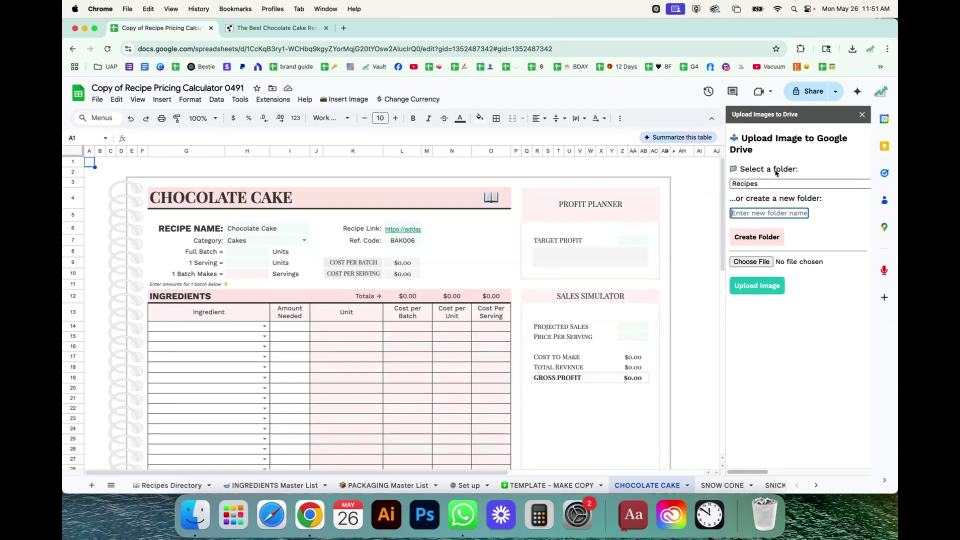
pyautogui.click(752, 262)
pyautogui.doubleClick(492, 136)
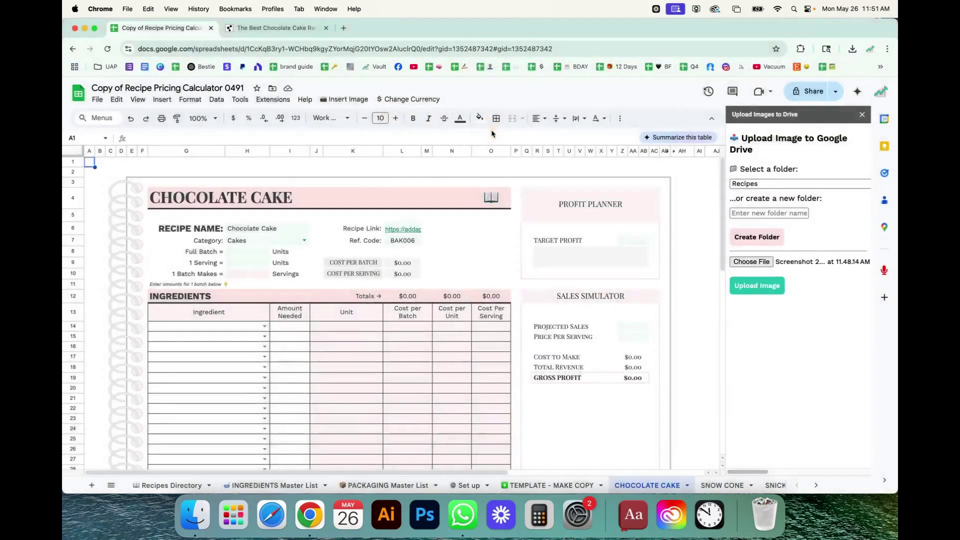
pyautogui.click(760, 289)
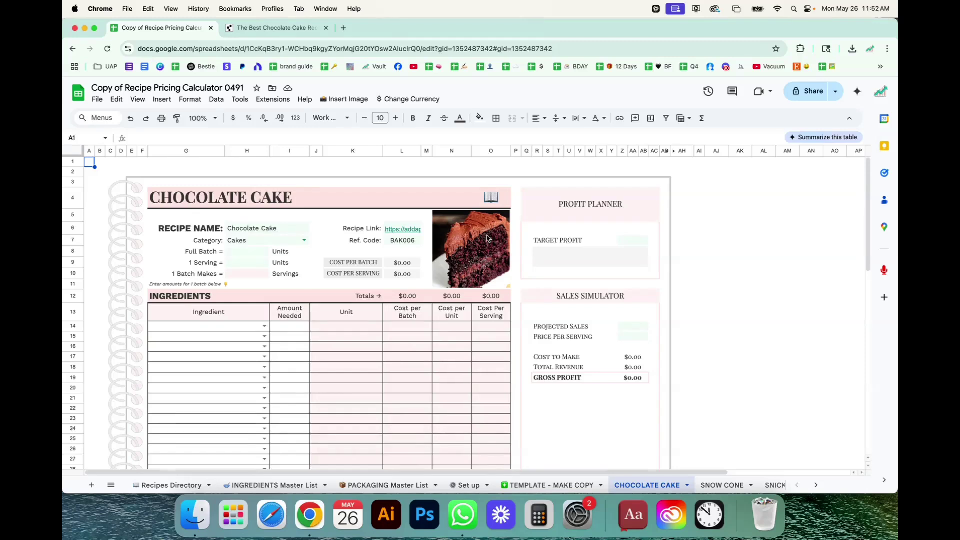
pyautogui.click(729, 300)
pyautogui.scroll(-1, 728, 301)
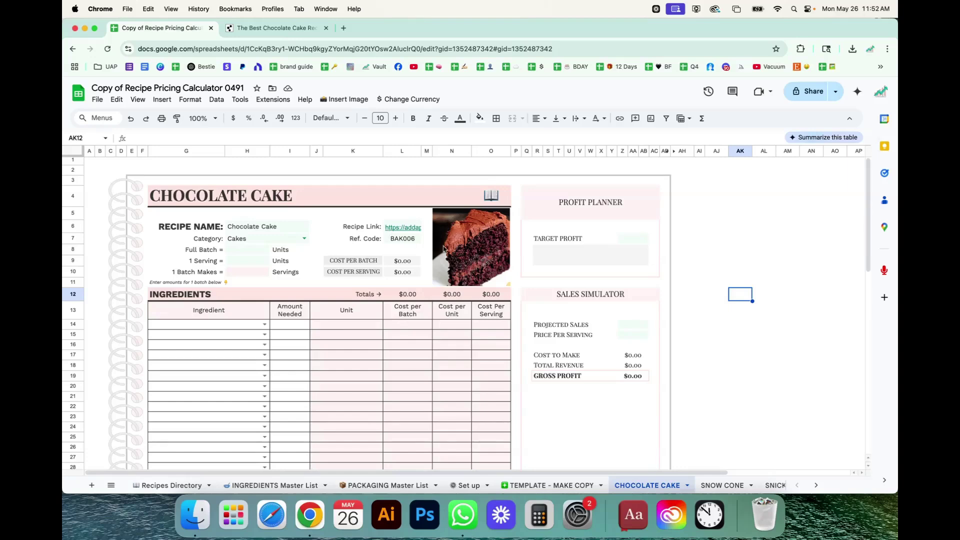
# Step: Inspect the cake photo cell's formula and the Chocolate Cake entry in the Recipes Directory, and return to the Chocolate Cake sheet
pyautogui.click(487, 258)
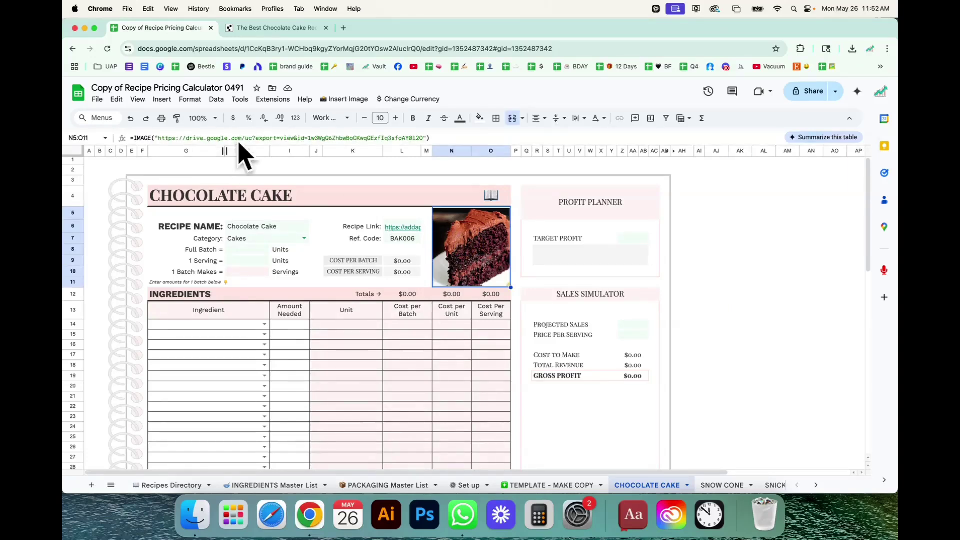
pyautogui.click(153, 486)
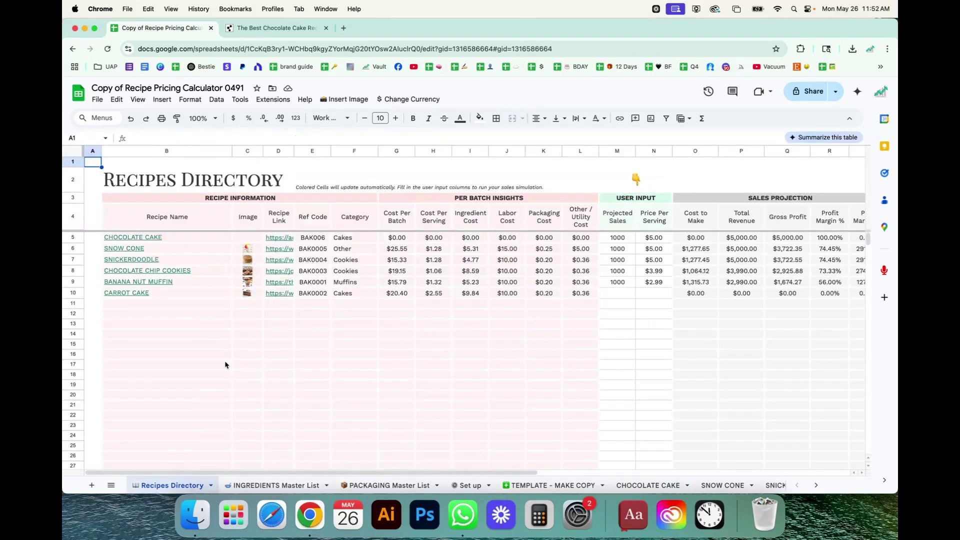
pyautogui.click(648, 485)
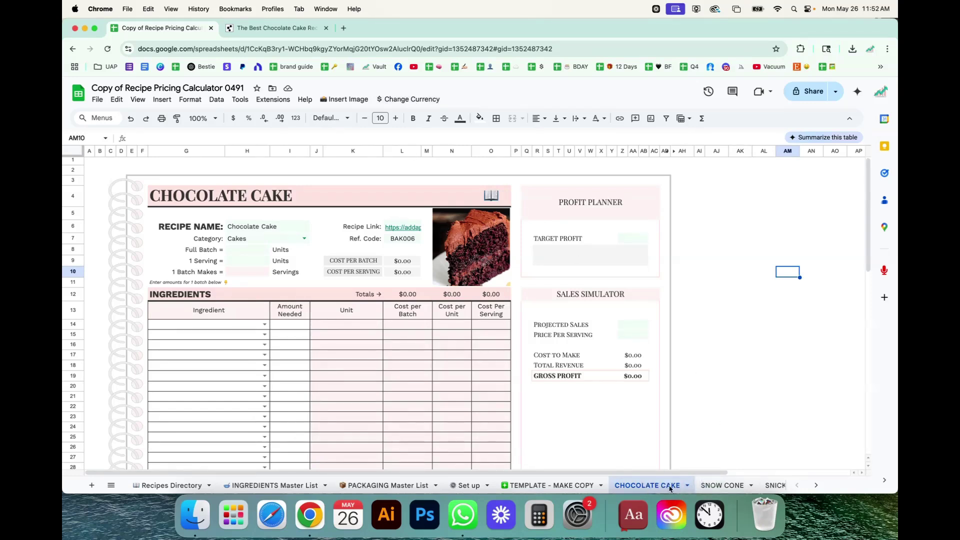
pyautogui.click(705, 395)
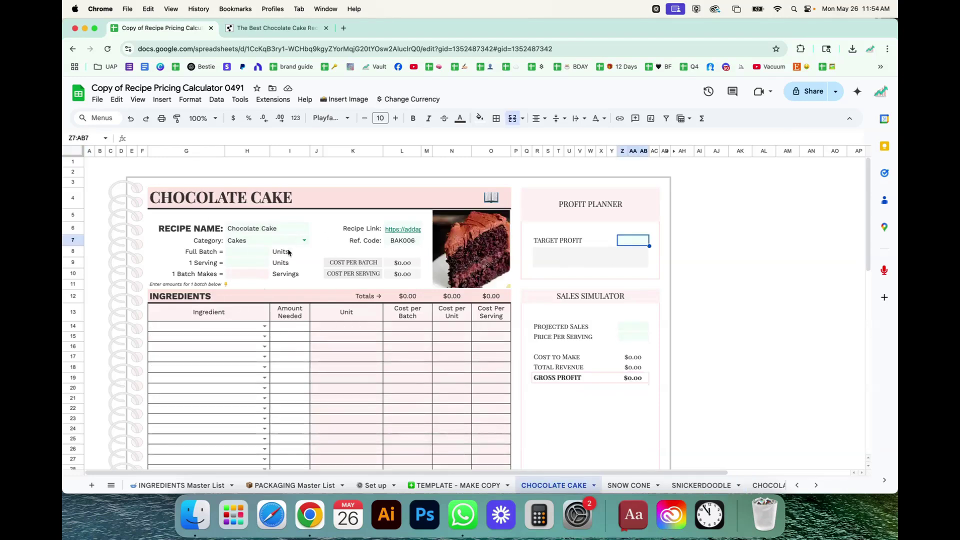
# Step: Review how the Snickerdoodle sheet fills in its full batch and serving units as a reference for the Chocolate Cake sheet
pyautogui.click(236, 253)
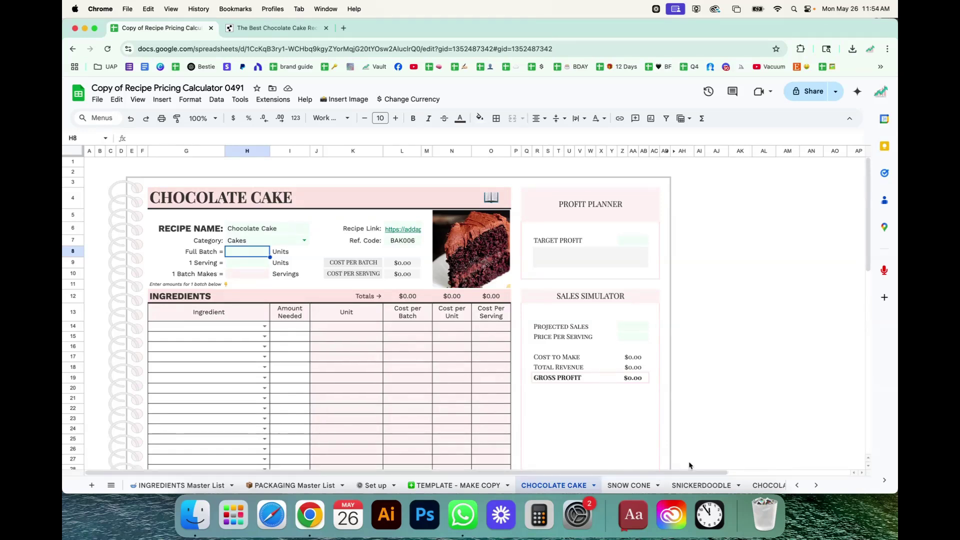
pyautogui.click(700, 485)
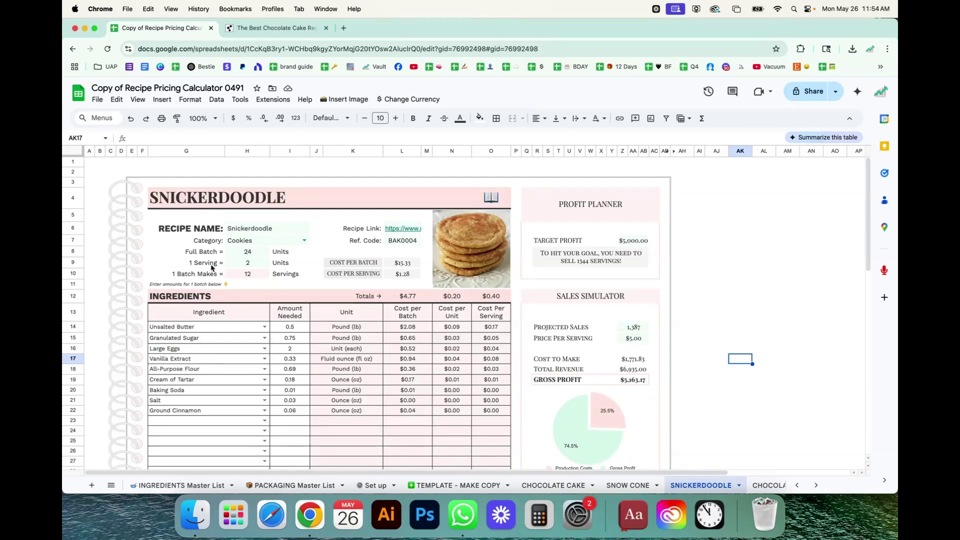
pyautogui.click(259, 266)
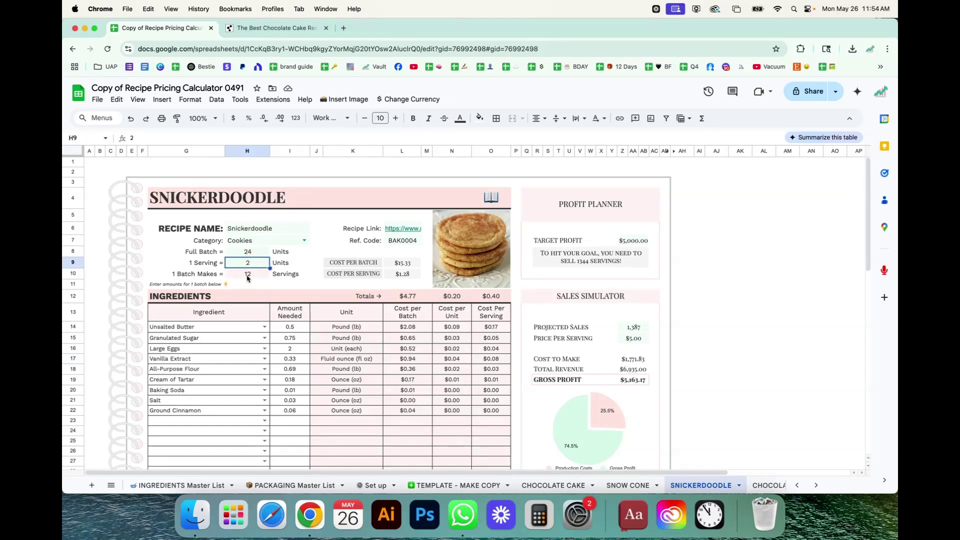
# Step: Jump to the recipe card on the chocolate cake web page and highlight its servings count
pyautogui.hotkey('ctrl', 'Tab')
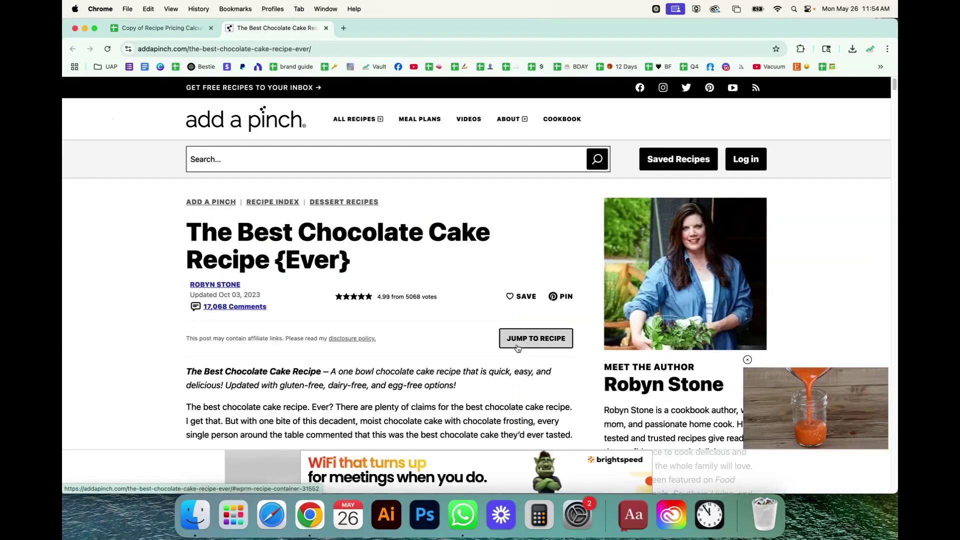
pyautogui.click(522, 345)
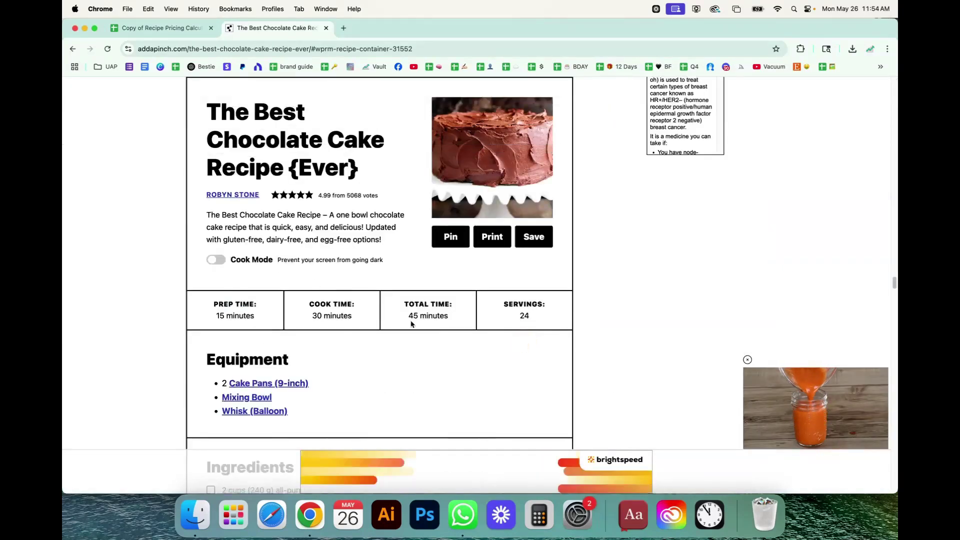
pyautogui.doubleClick(524, 315)
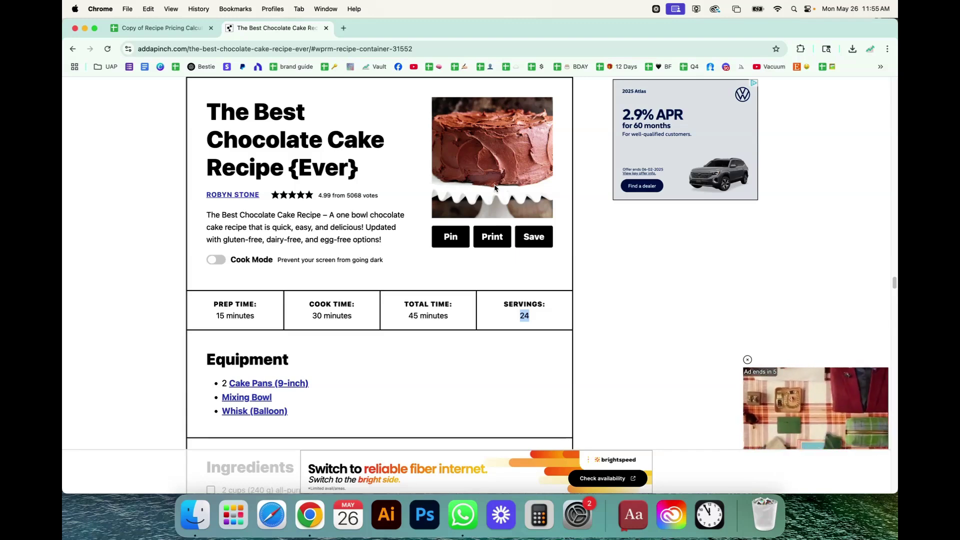
# Step: On the Chocolate Cake sheet, set Full Batch to 12 units and 1 Serving to 1 unit
pyautogui.click(158, 28)
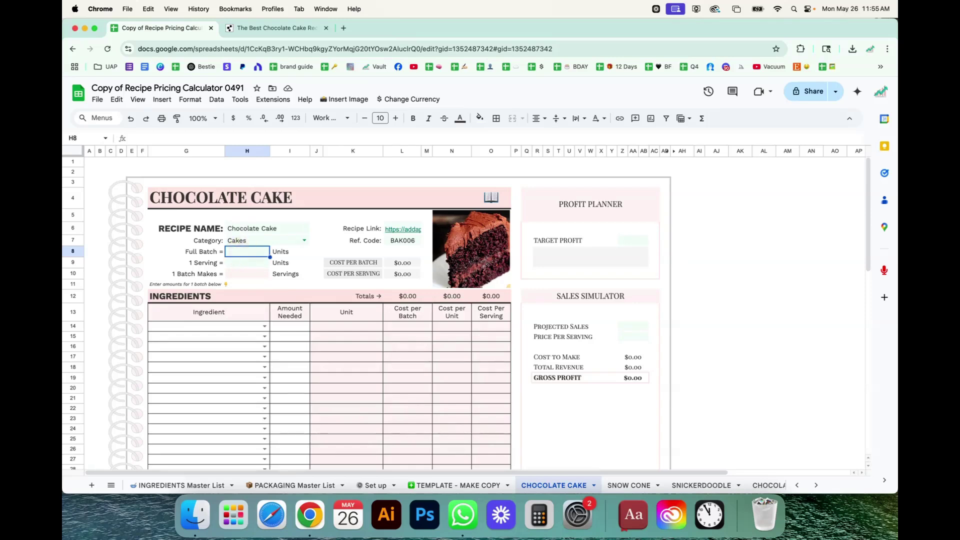
pyautogui.write('12')
pyautogui.press('Return')
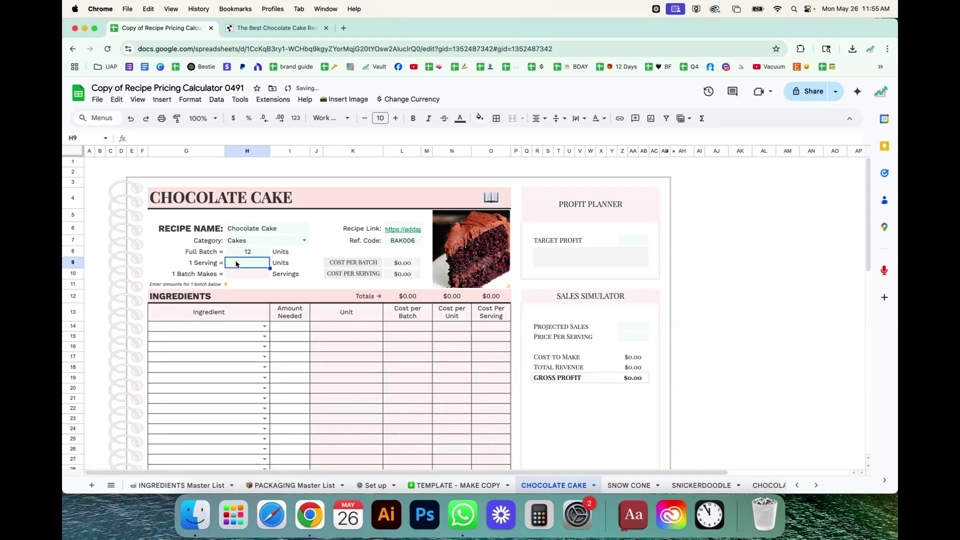
pyautogui.write('1')
pyautogui.press('Return')
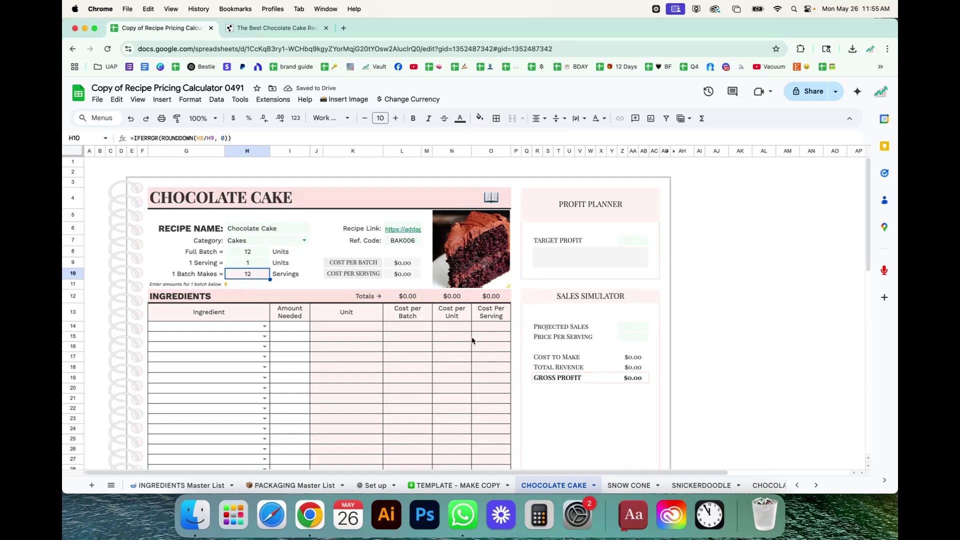
# Step: Review the Chocolate Cake Ingredients table and the note about entering amounts for one batch
pyautogui.scroll(-5, 241, 370)
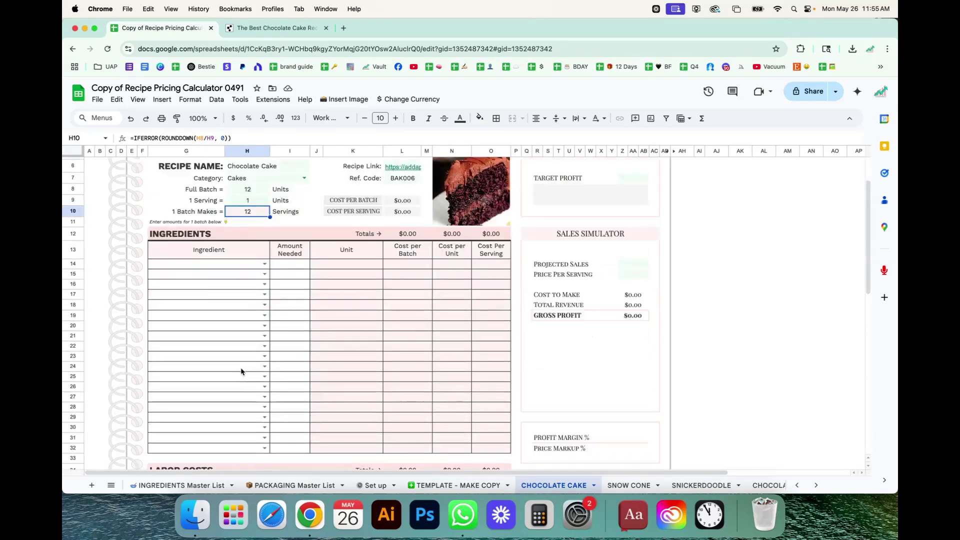
pyautogui.scroll(5, 241, 370)
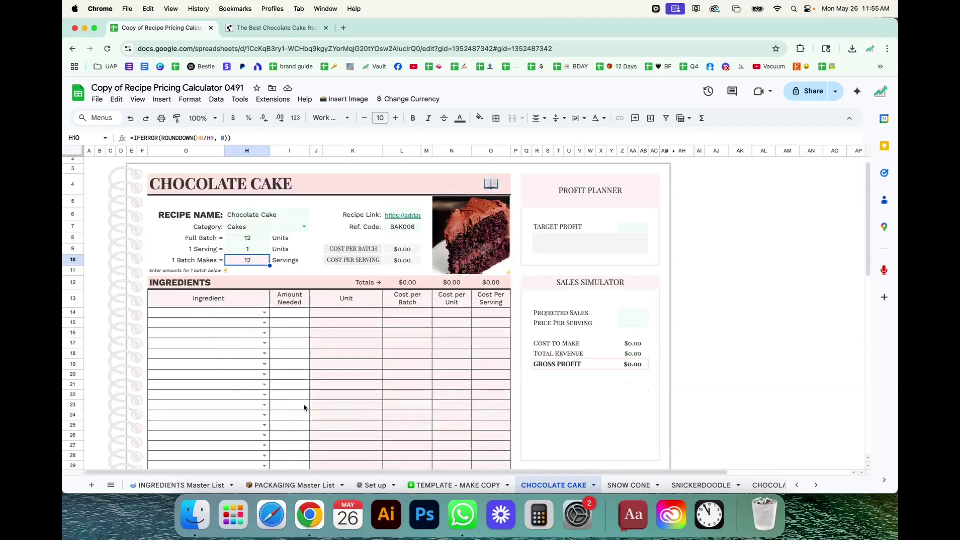
pyautogui.click(191, 273)
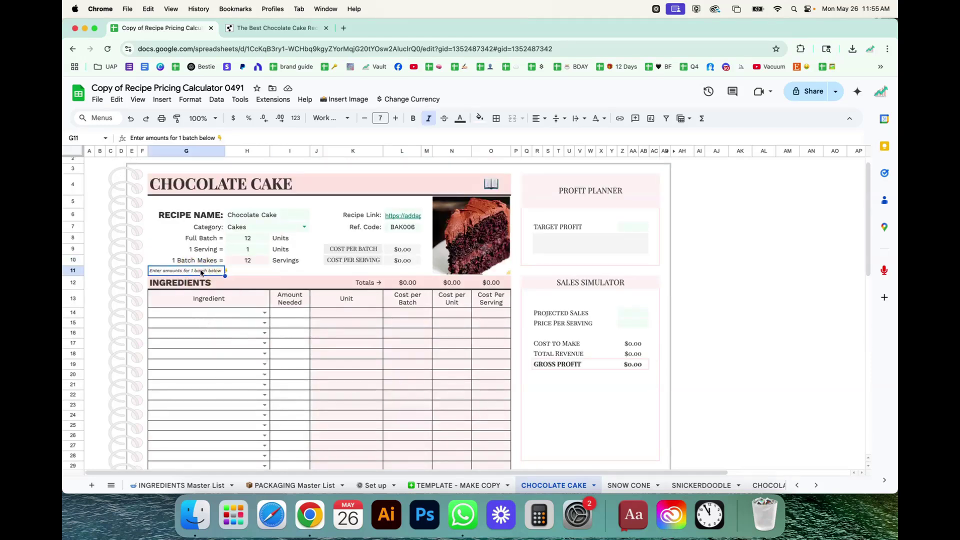
pyautogui.click(203, 344)
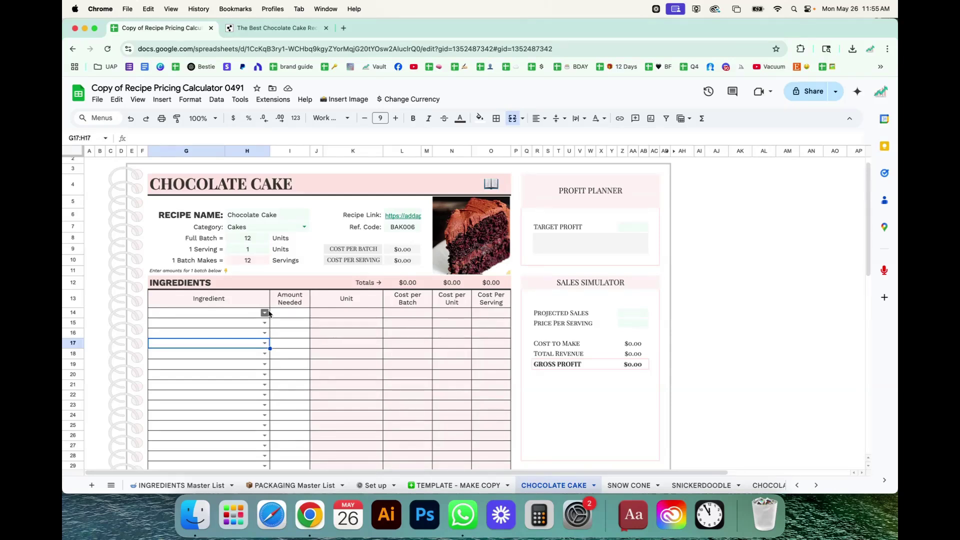
pyautogui.scroll(1, 268, 314)
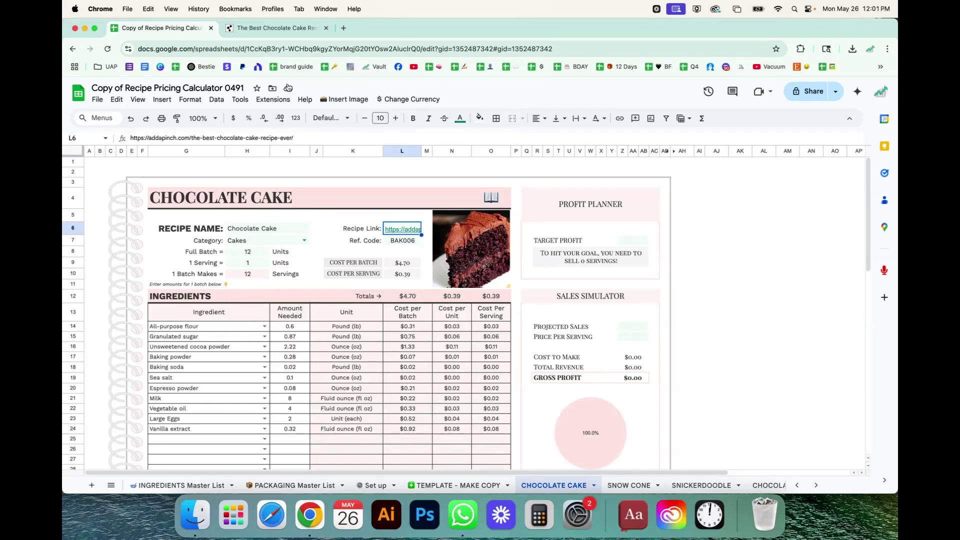
# Step: Compare the ingredient quantities on the recipe web page with the Amount Needed column on the Chocolate Cake sheet
pyautogui.click(273, 28)
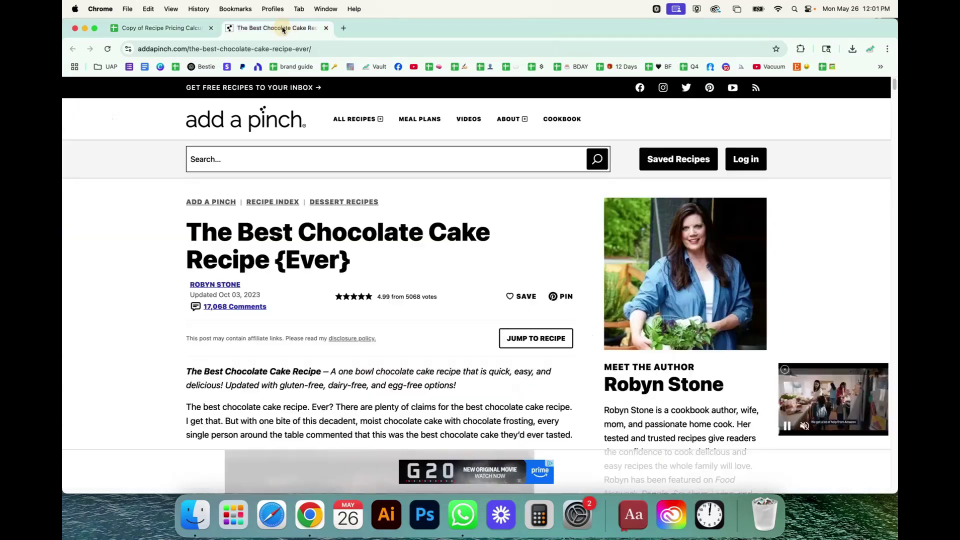
pyautogui.click(530, 339)
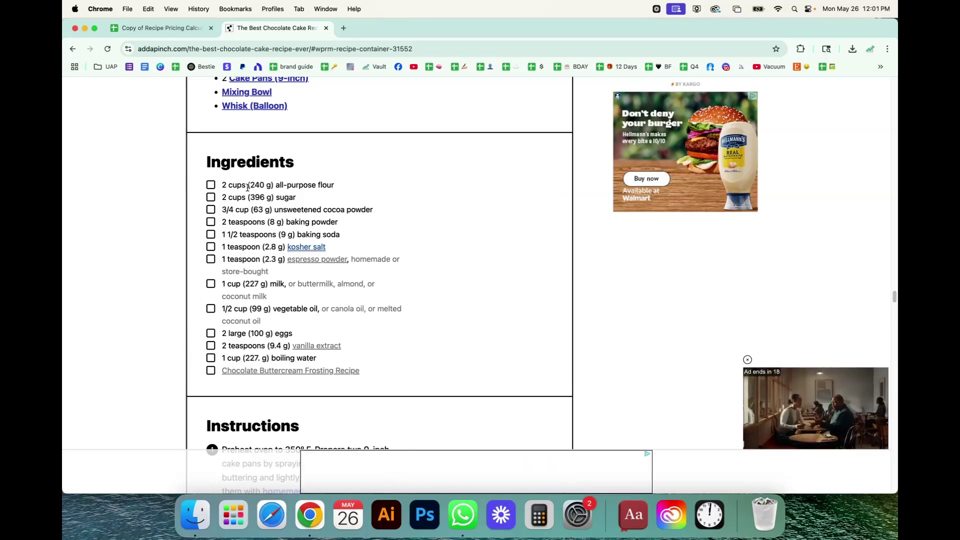
pyautogui.click(150, 28)
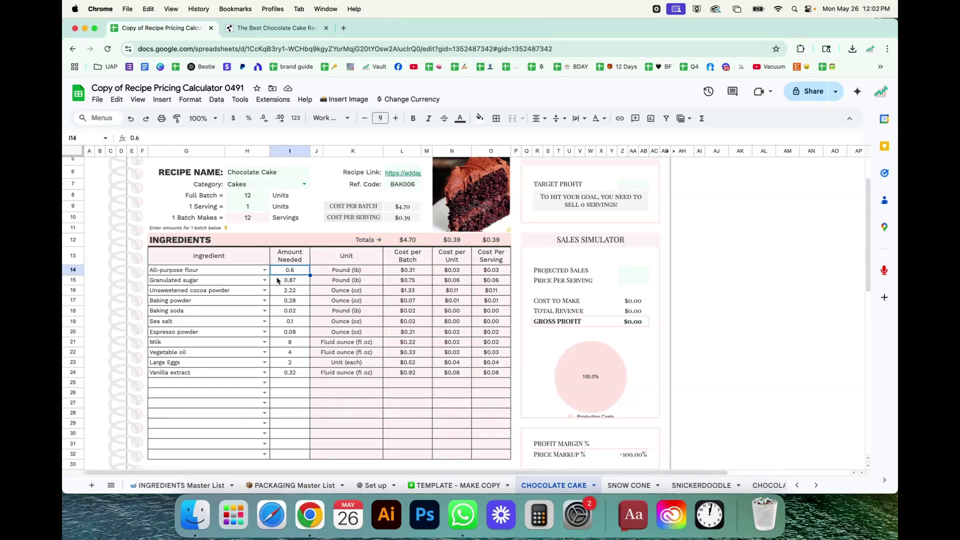
pyautogui.click(270, 28)
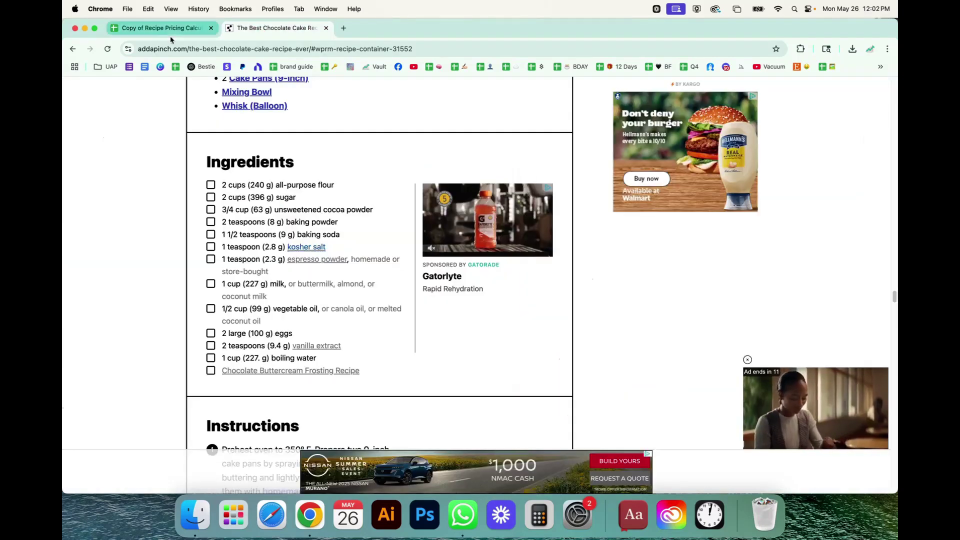
pyautogui.click(168, 29)
pyautogui.moveTo(302, 273); pyautogui.dragTo(301, 370)
pyautogui.click(302, 371)
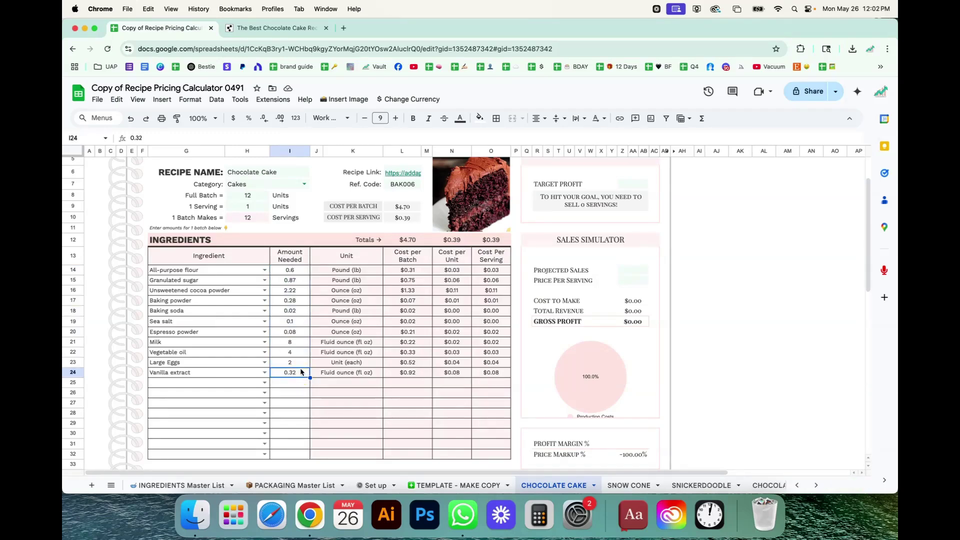
# Step: Check the total time on the recipe page and set the Baker's labor on the Chocolate Cake sheet to 1 hour at $15.00
pyautogui.hotkey('ctrl', 'Tab')
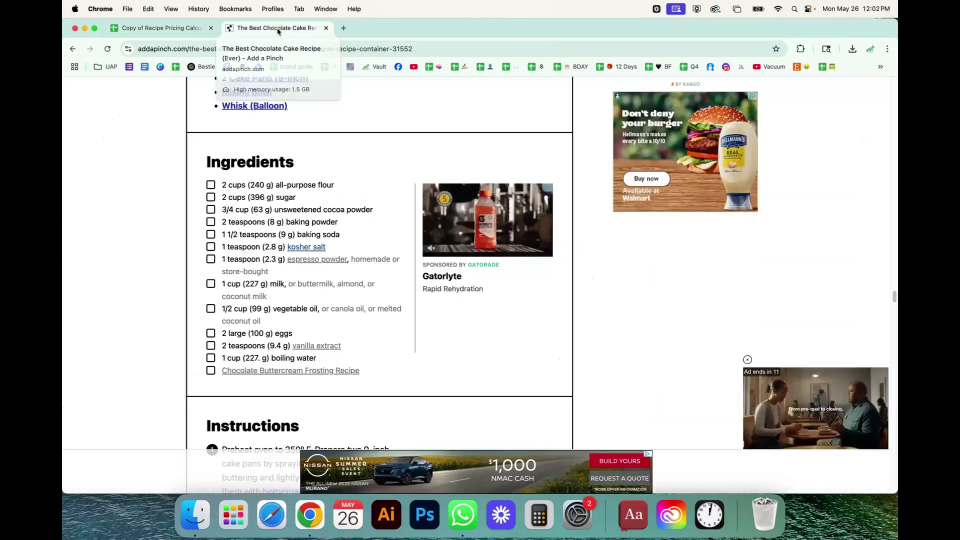
pyautogui.scroll(5, 326, 317)
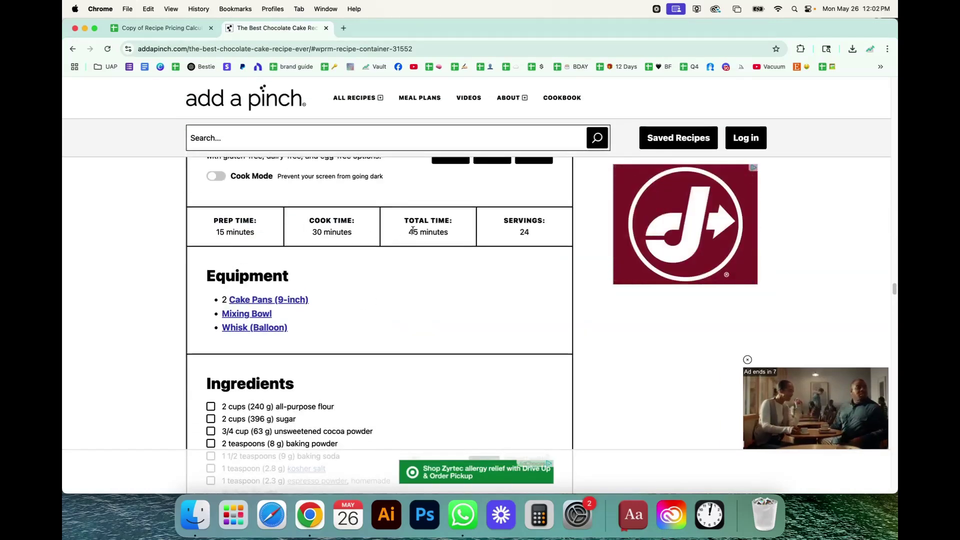
pyautogui.click(168, 31)
pyautogui.scroll(-4, 236, 382)
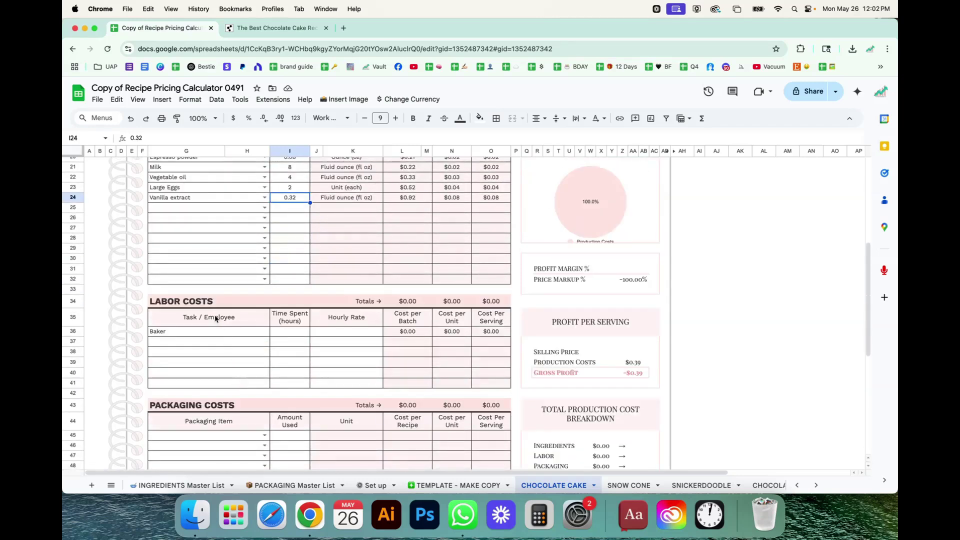
pyautogui.click(299, 333)
pyautogui.write('1')
pyautogui.press('Tab')
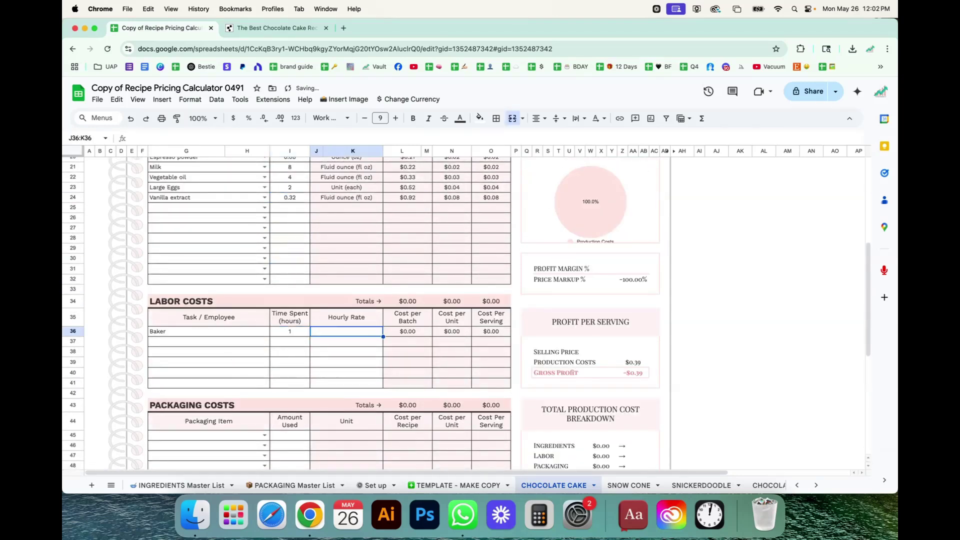
pyautogui.scroll(-3, 740, 301)
pyautogui.write('15')
pyautogui.press('Return')
pyautogui.click(740, 301)
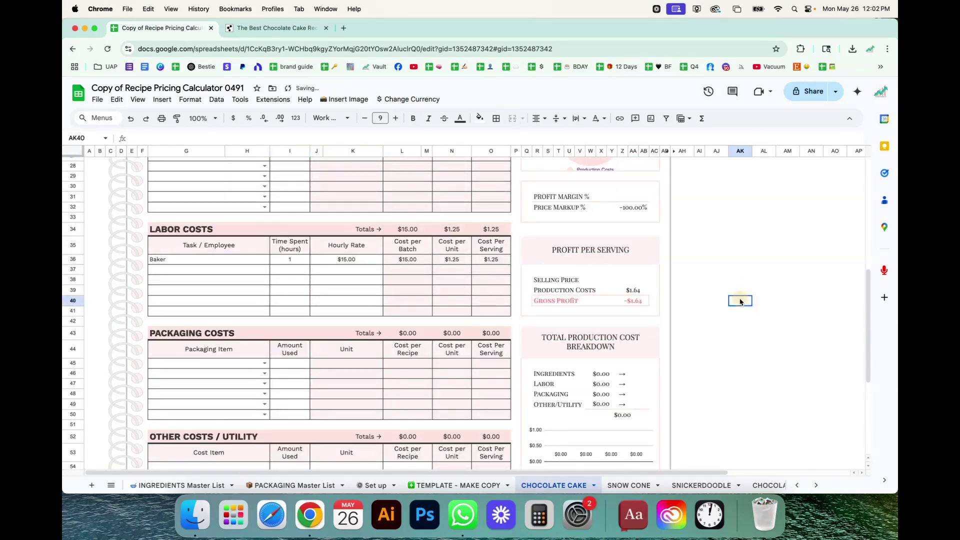
pyautogui.click(699, 269)
# Step: Copy the five packaging items and their amounts from the Snickerdoodle sheet into the Chocolate Cake sheet's Packaging Costs table
pyautogui.scroll(-3, 190, 320)
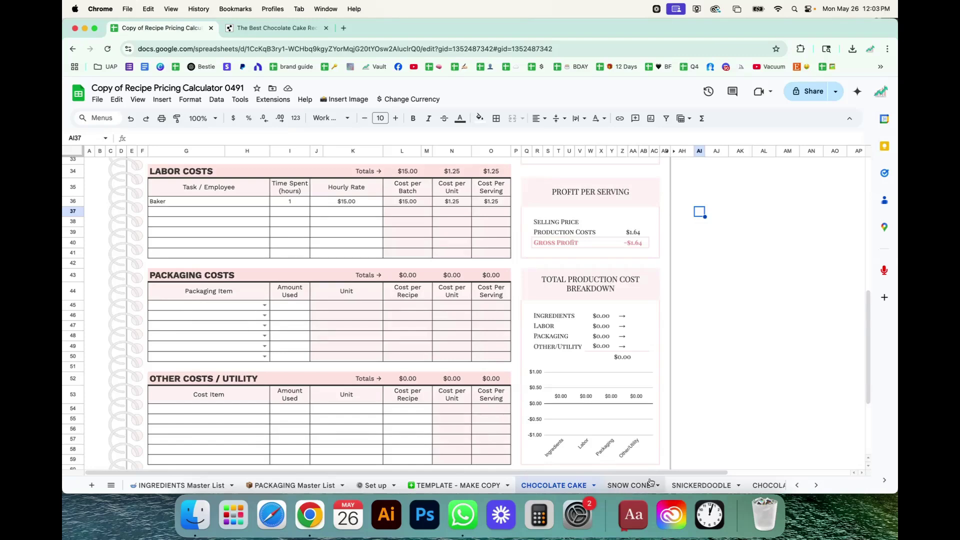
pyautogui.click(701, 485)
pyautogui.scroll(-10, 289, 392)
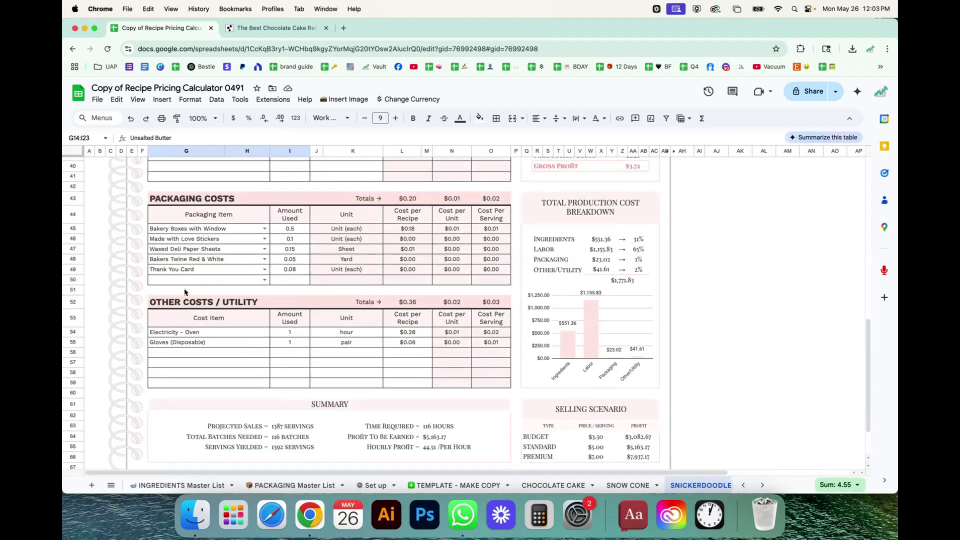
pyautogui.moveTo(190, 228); pyautogui.dragTo(272, 269)
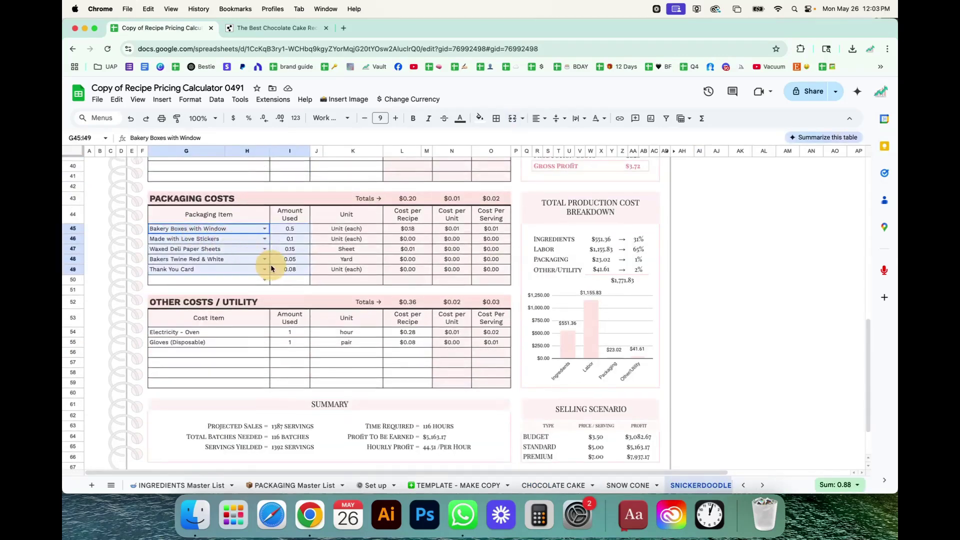
pyautogui.press('super+c')
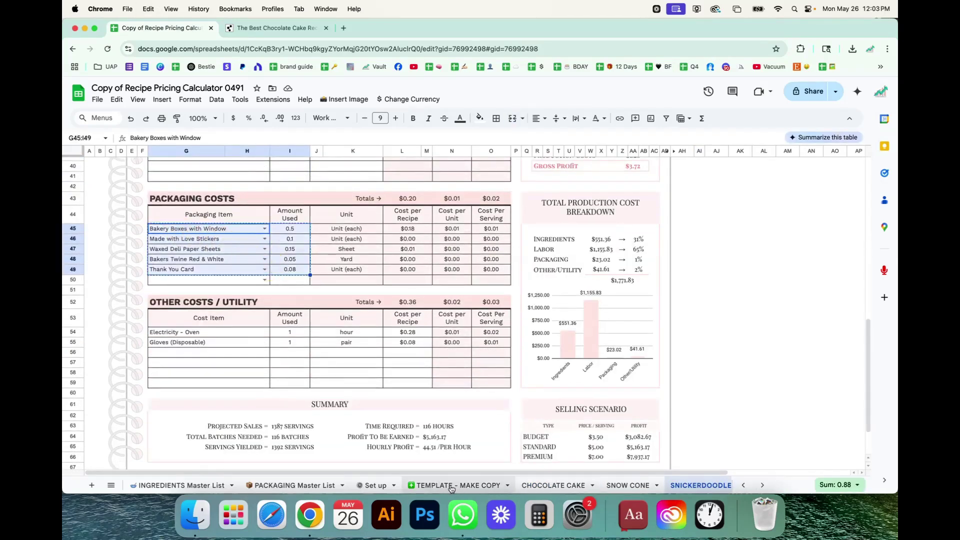
pyautogui.click(553, 485)
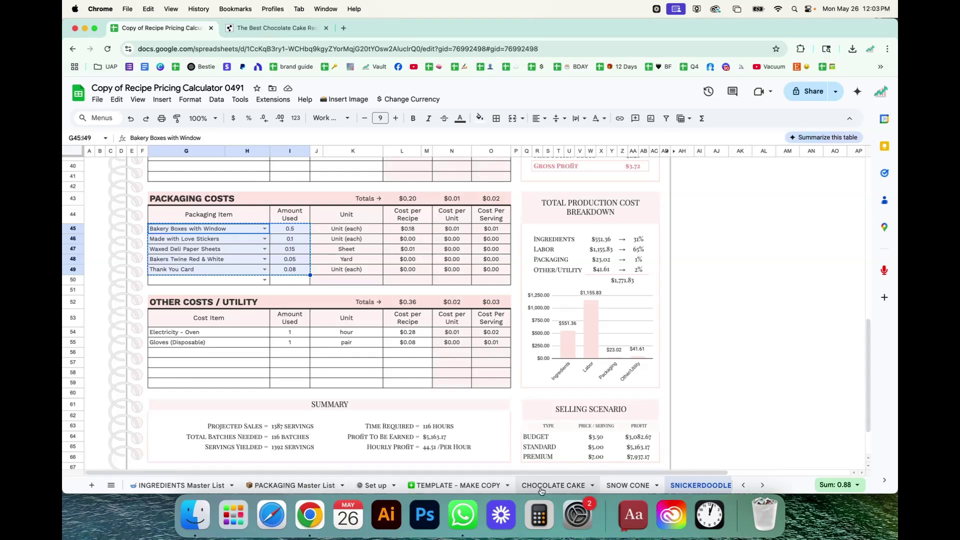
pyautogui.click(235, 305)
pyautogui.press('super+v')
pyautogui.click(233, 316)
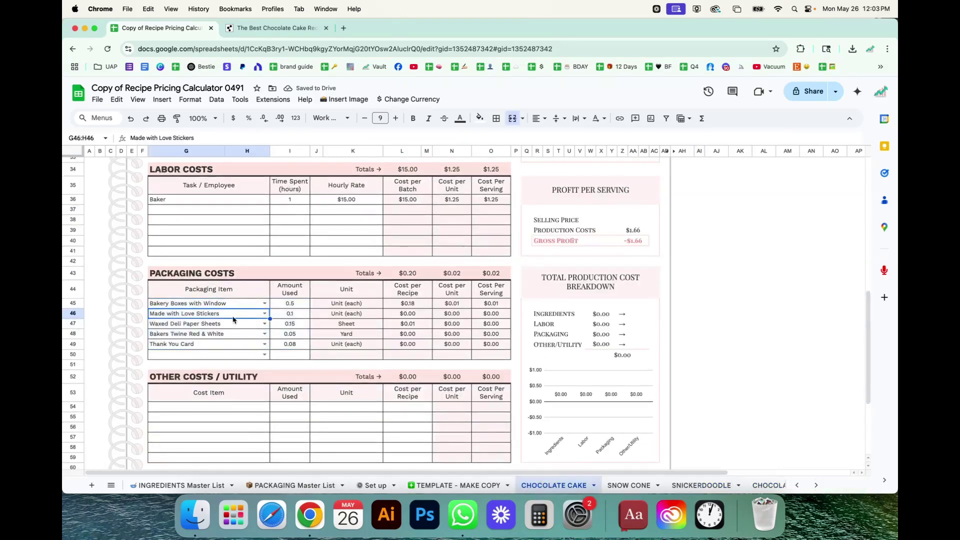
# Step: Copy the Electricity - Oven and Gloves (Disposable) rows from the Snickerdoodle sheet's Other Costs / Utility table into the same Chocolate Cake table
pyautogui.scroll(-3, 283, 325)
pyautogui.click(197, 340)
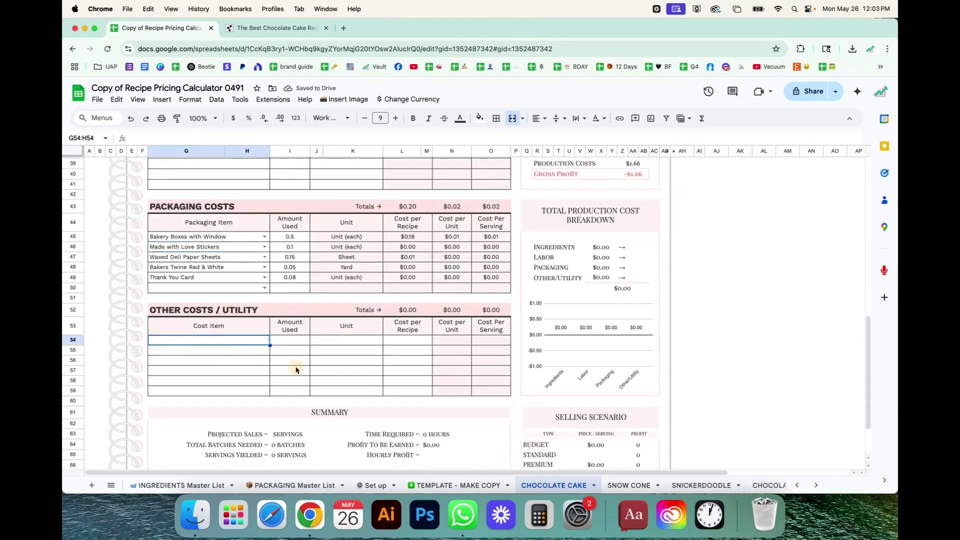
pyautogui.click(701, 485)
pyautogui.click(194, 333)
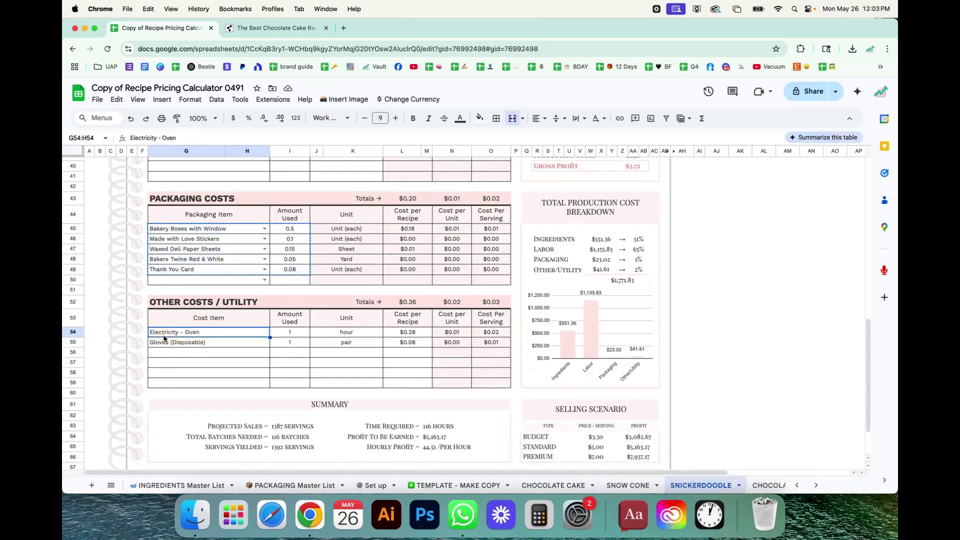
pyautogui.moveTo(199, 337); pyautogui.dragTo(406, 346)
pyautogui.press('super+c')
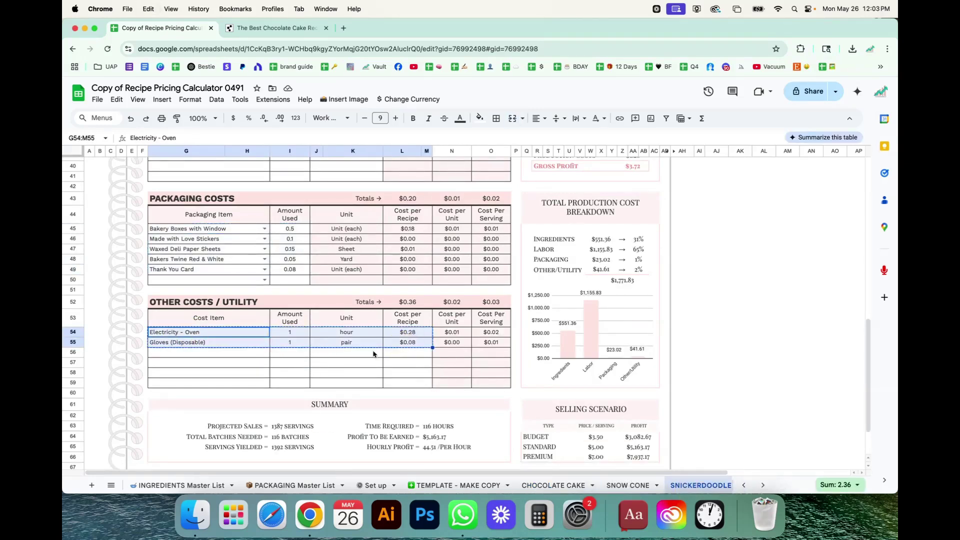
pyautogui.click(405, 333)
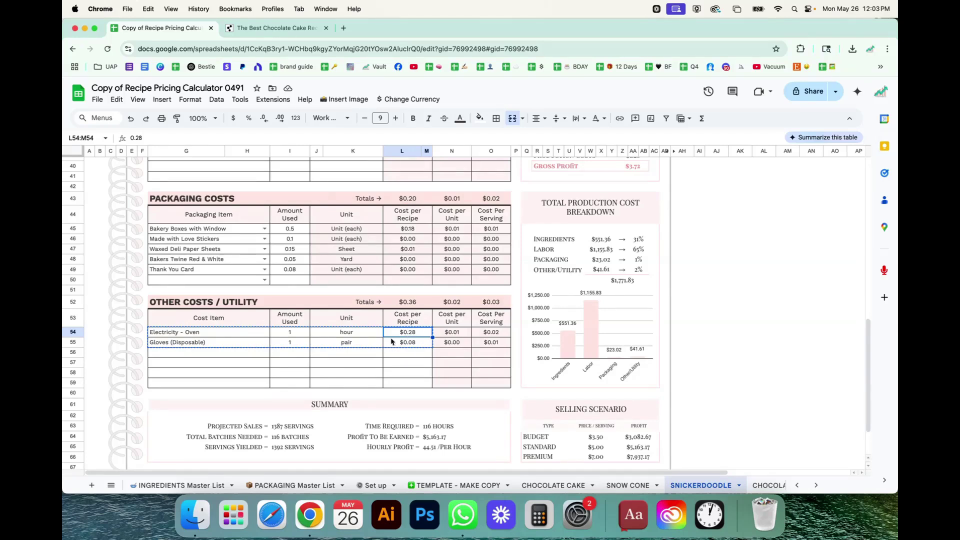
pyautogui.click(346, 335)
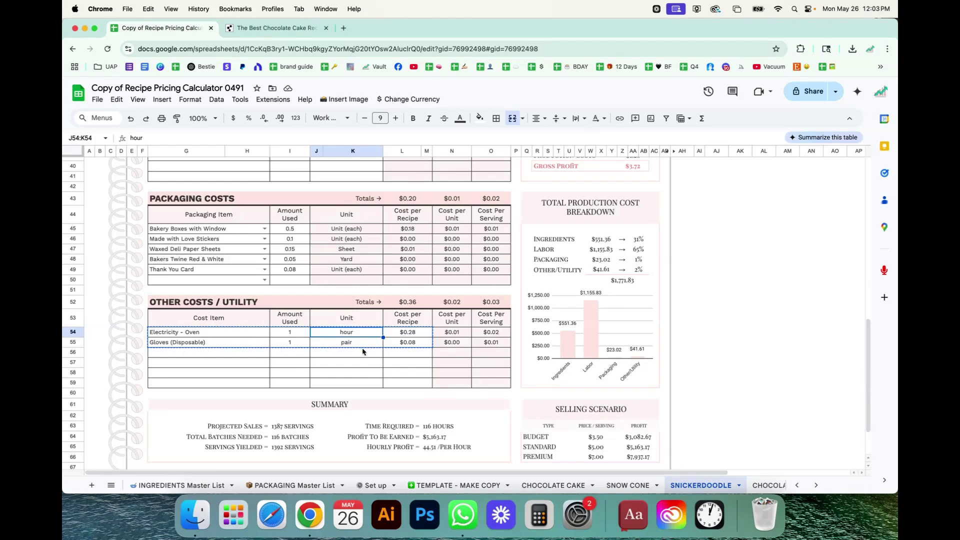
pyautogui.click(553, 486)
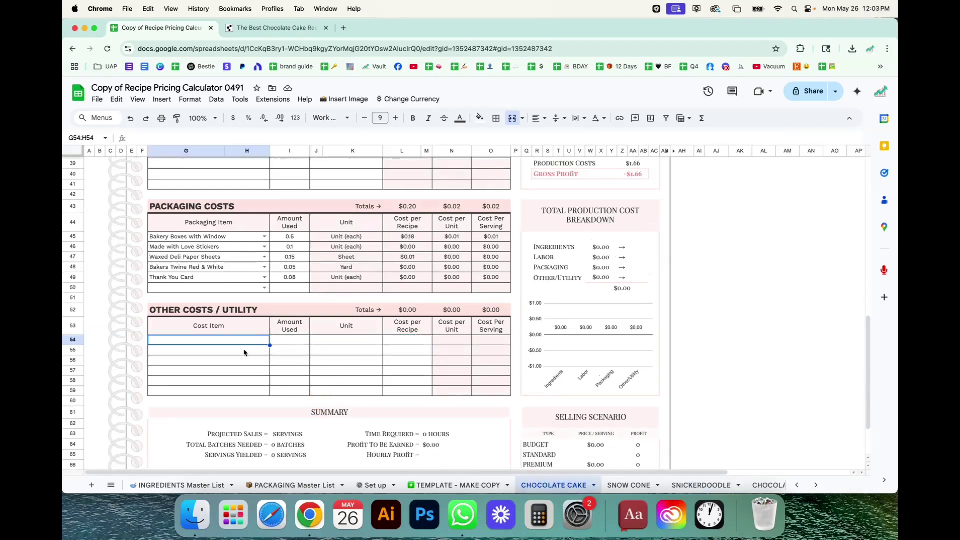
pyautogui.click(235, 339)
pyautogui.press('super+v')
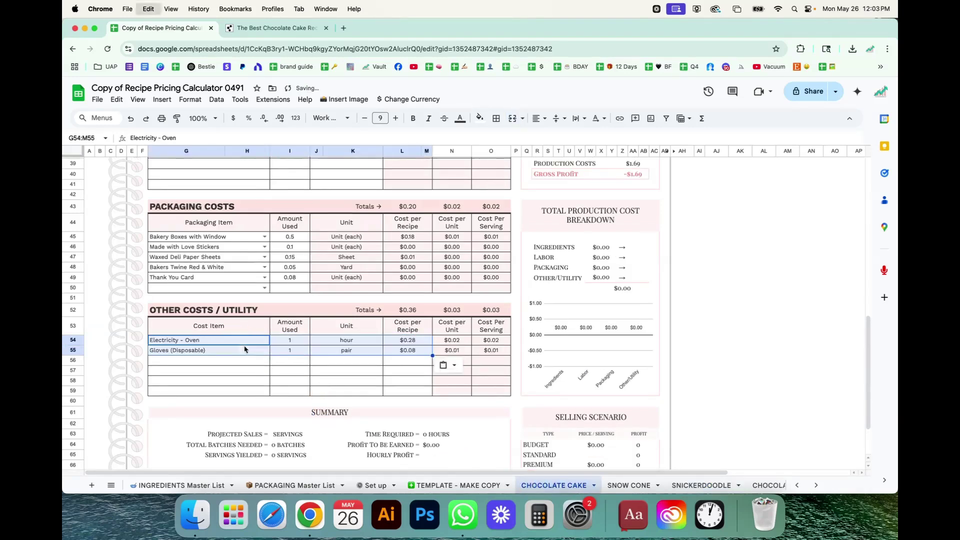
pyautogui.click(366, 364)
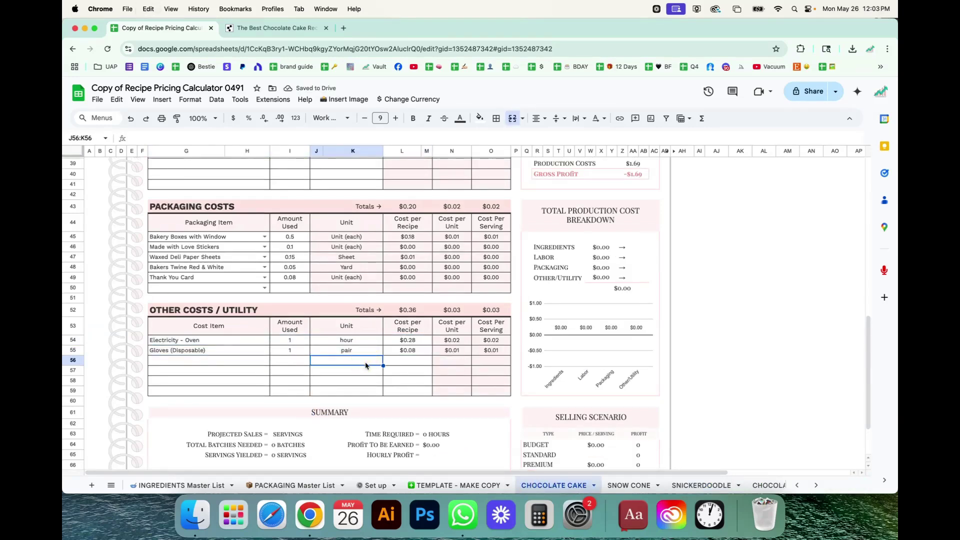
# Step: Review the Projected Sales and Price per Serving fields in the Chocolate Cake sheet's Sales Simulator
pyautogui.scroll(-3, 224, 356)
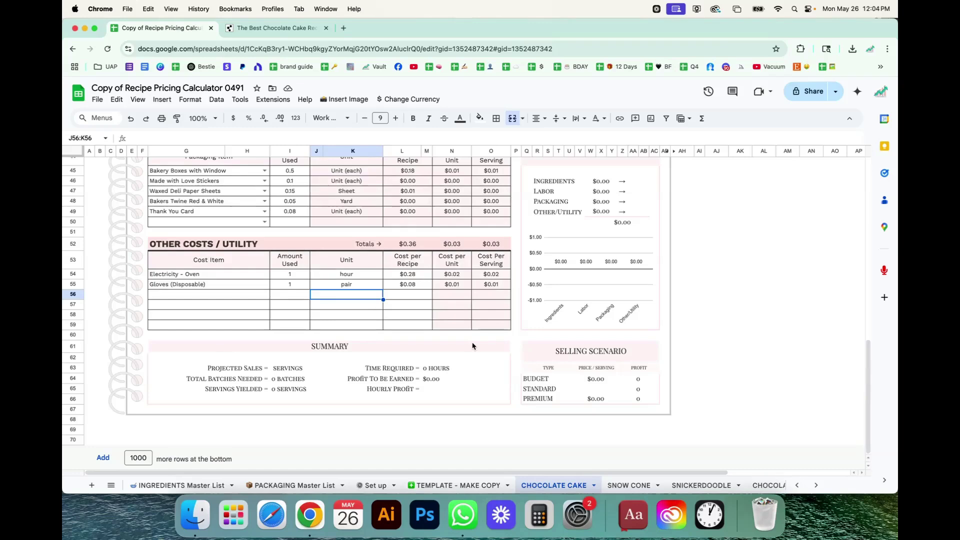
pyautogui.scroll(10, 473, 346)
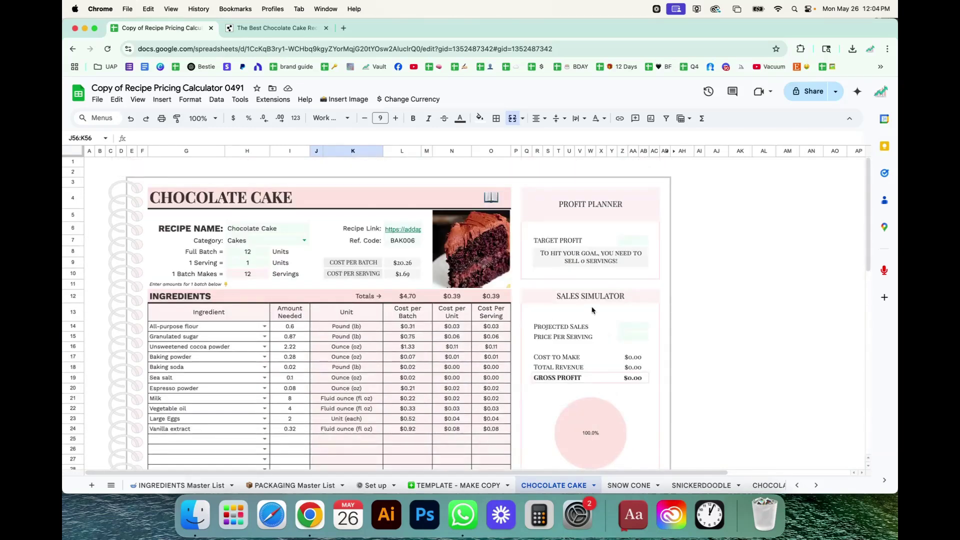
pyautogui.click(635, 327)
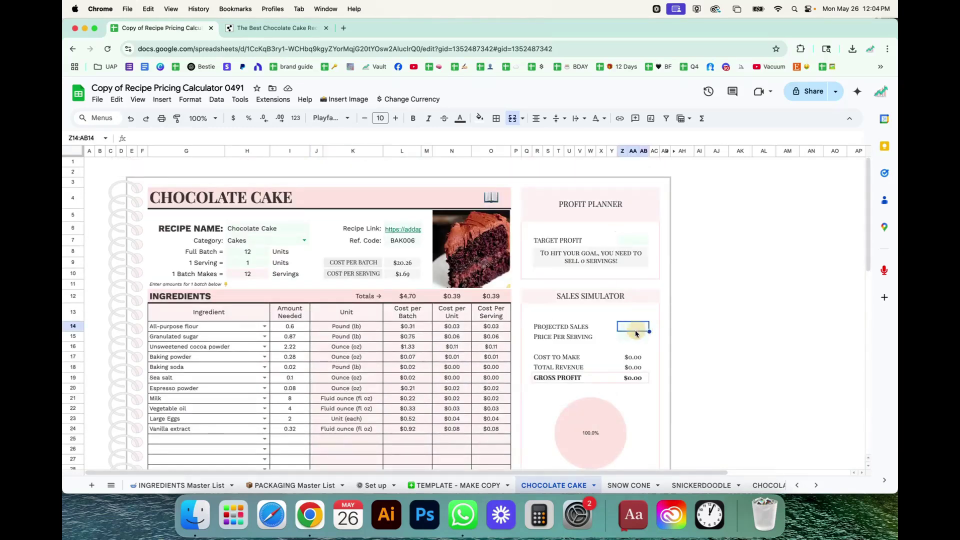
pyautogui.click(638, 336)
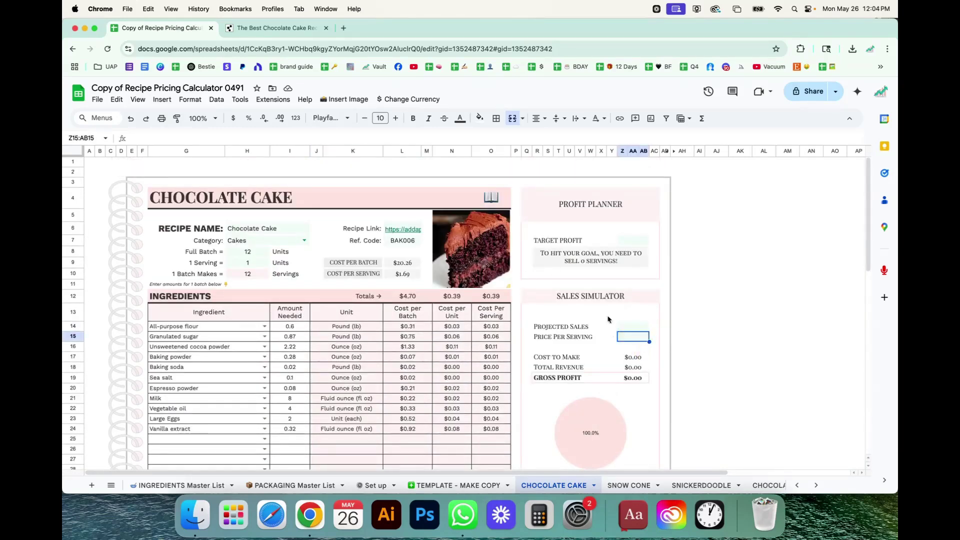
pyautogui.click(570, 328)
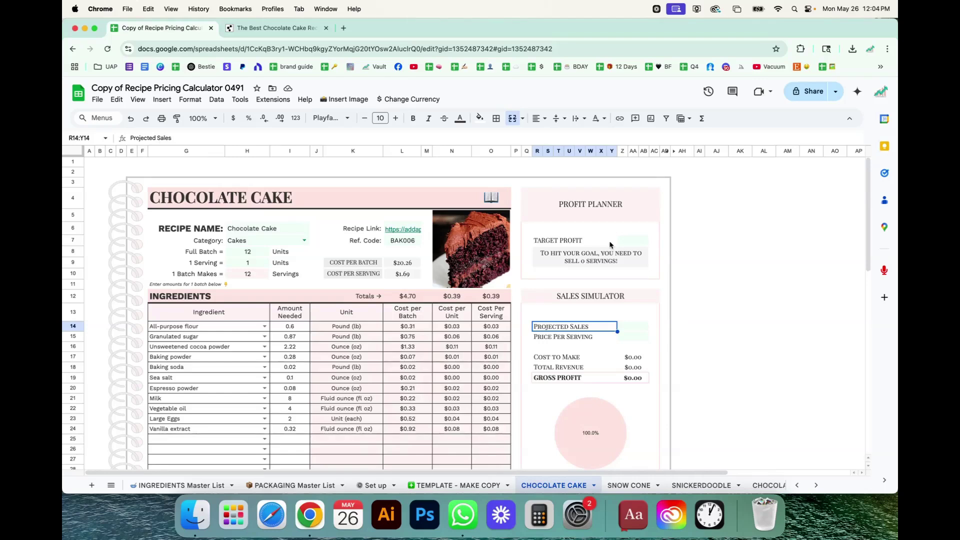
pyautogui.click(645, 342)
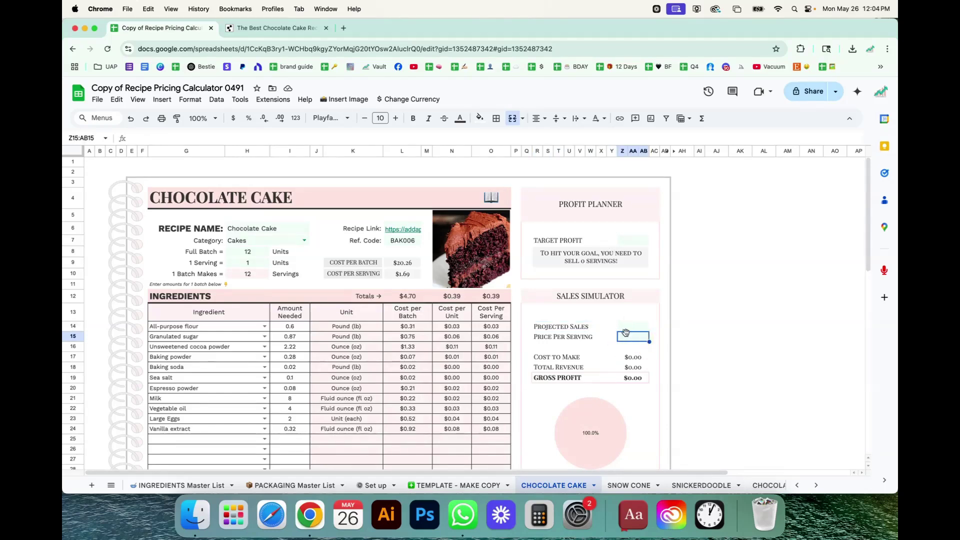
pyautogui.click(625, 331)
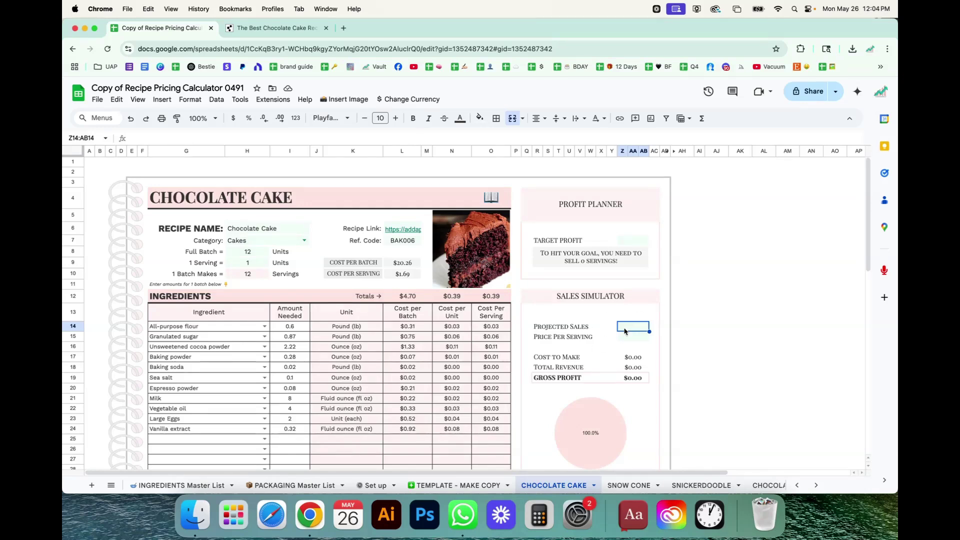
# Step: Check the Chocolate Cake cost tables and set the Sales Simulator's Price per Serving to $3.99
pyautogui.click(639, 342)
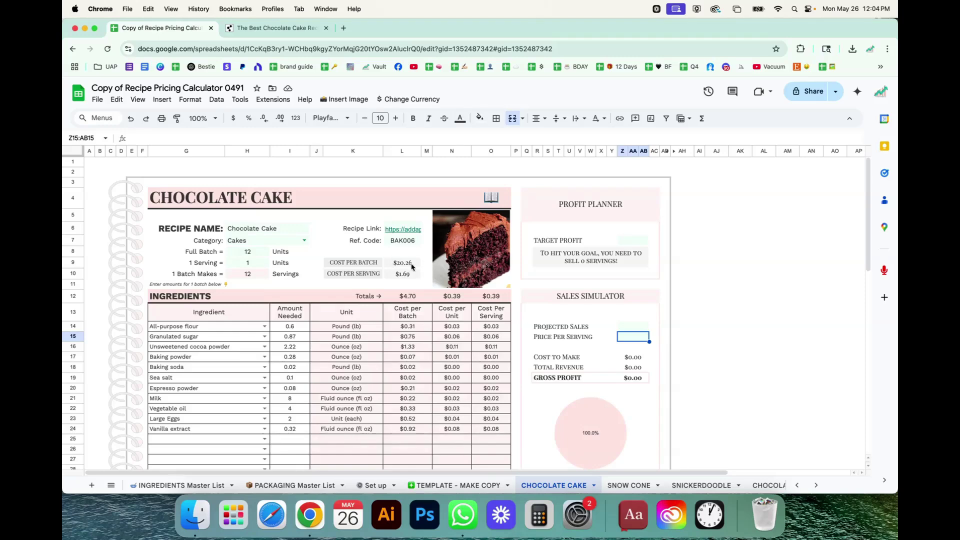
pyautogui.scroll(-10, 353, 349)
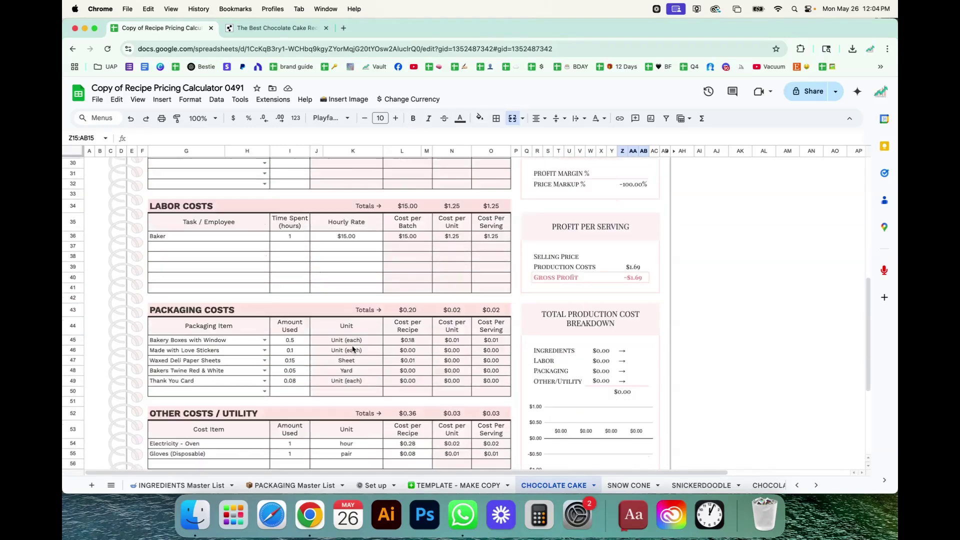
pyautogui.scroll(-5, 353, 349)
pyautogui.scroll(15, 353, 349)
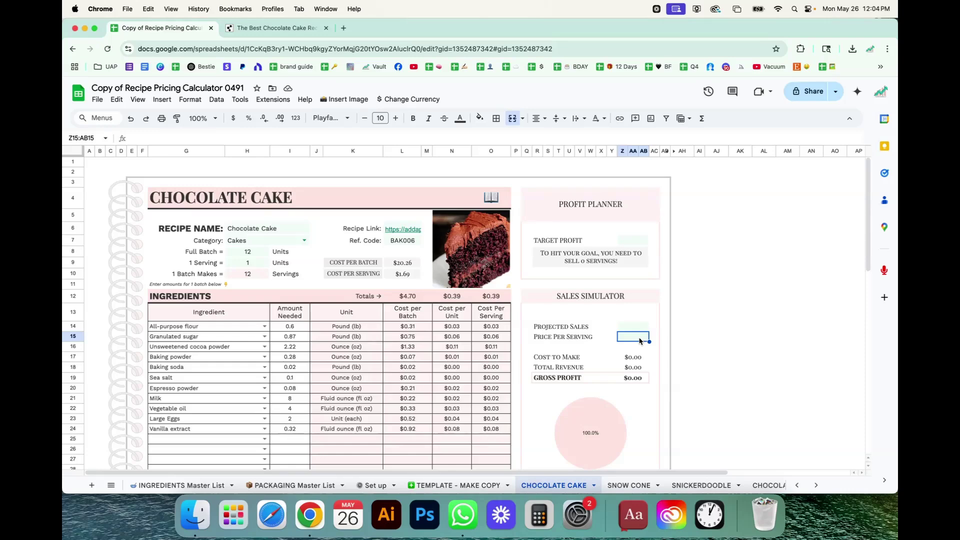
pyautogui.write('3.99')
pyautogui.press('Return')
pyautogui.click(723, 296)
pyautogui.scroll(-2, 739, 298)
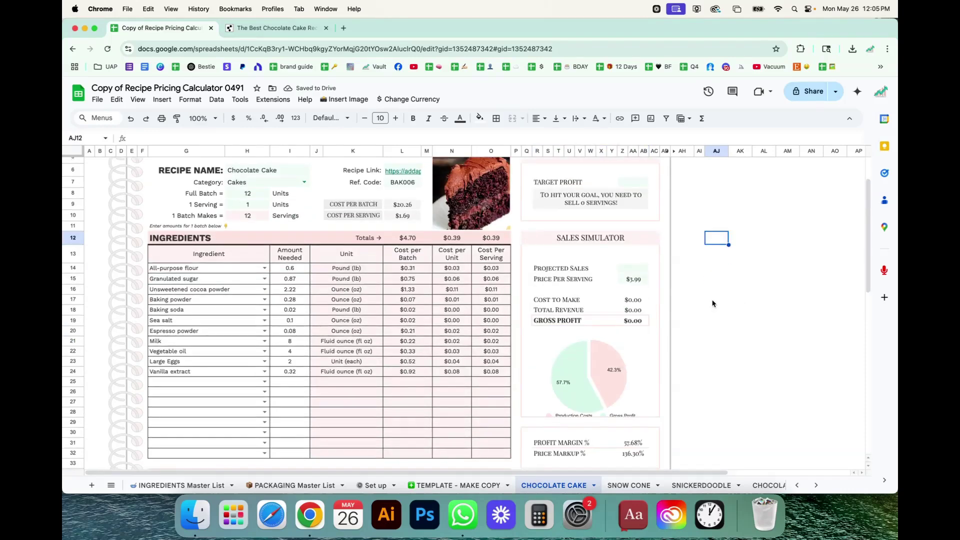
# Step: Set the Profit Planner's Target Profit to $500
pyautogui.click(631, 271)
pyautogui.scroll(2, 627, 249)
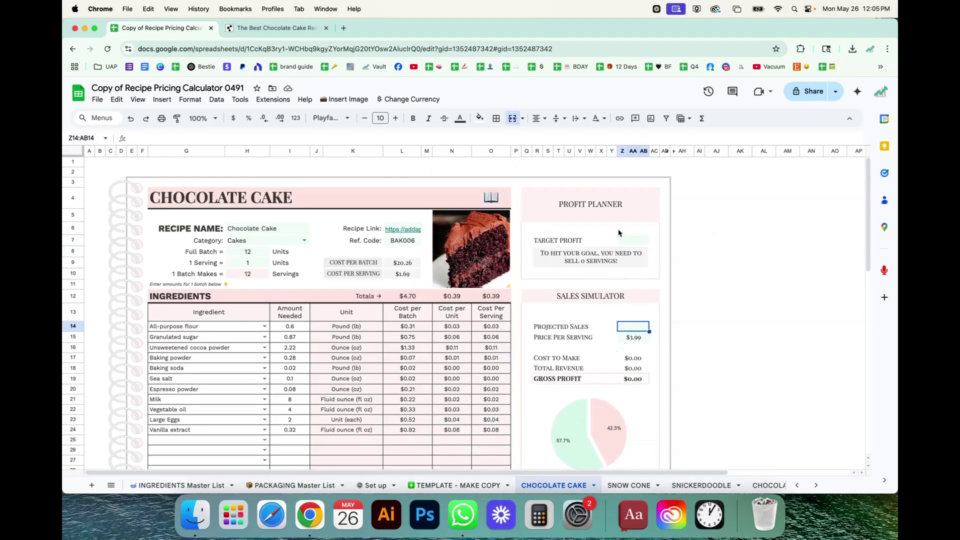
pyautogui.click(633, 241)
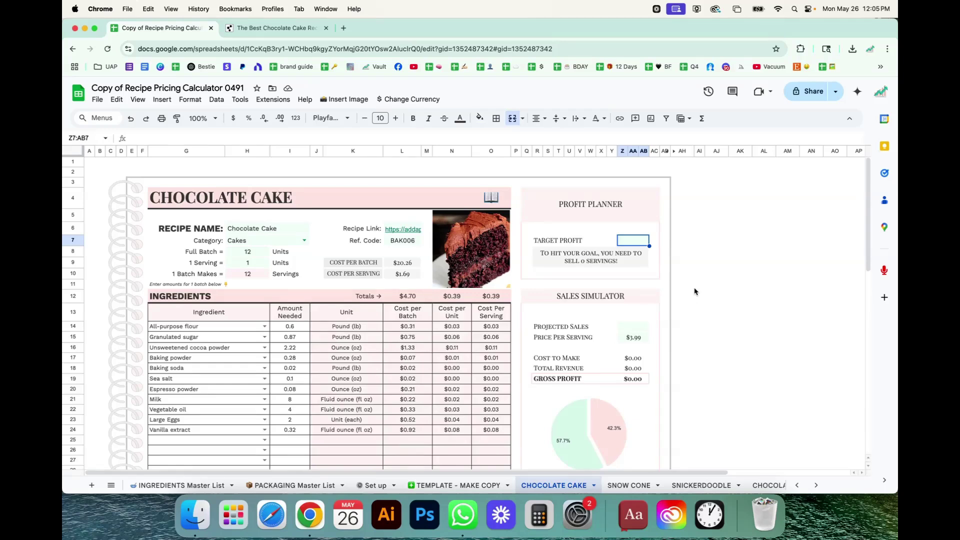
pyautogui.write('500')
pyautogui.press('Return')
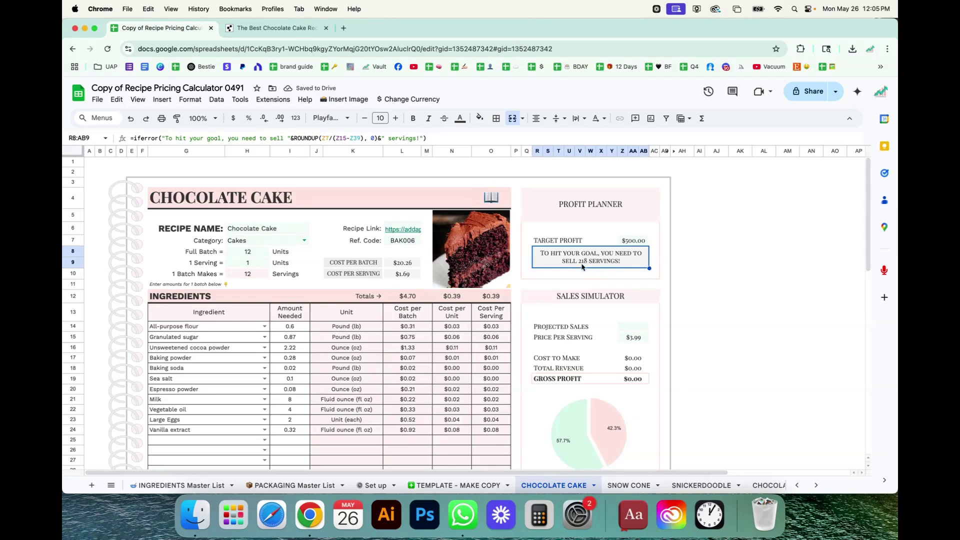
# Step: Set the Sales Simulator's Projected Sales to 218
pyautogui.click(628, 326)
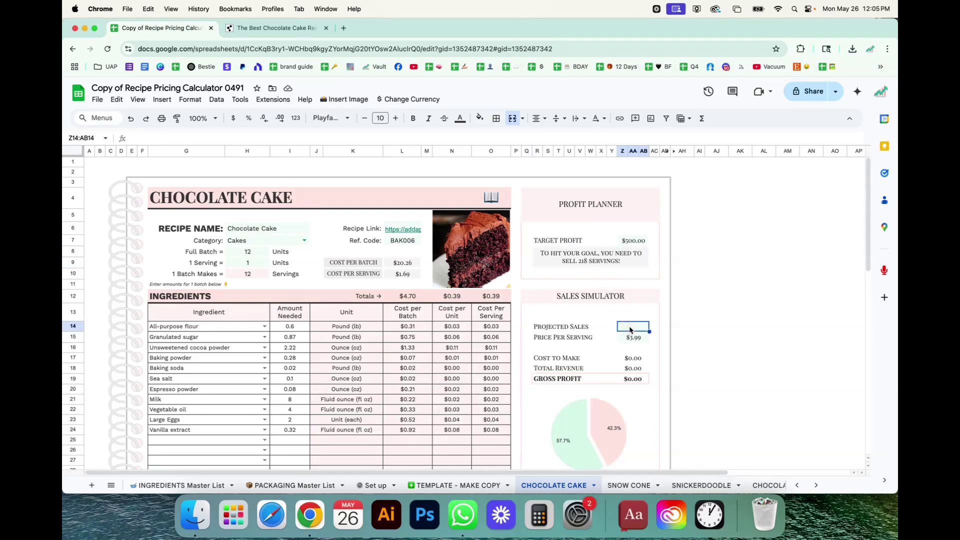
pyautogui.write('218')
pyautogui.press('Return')
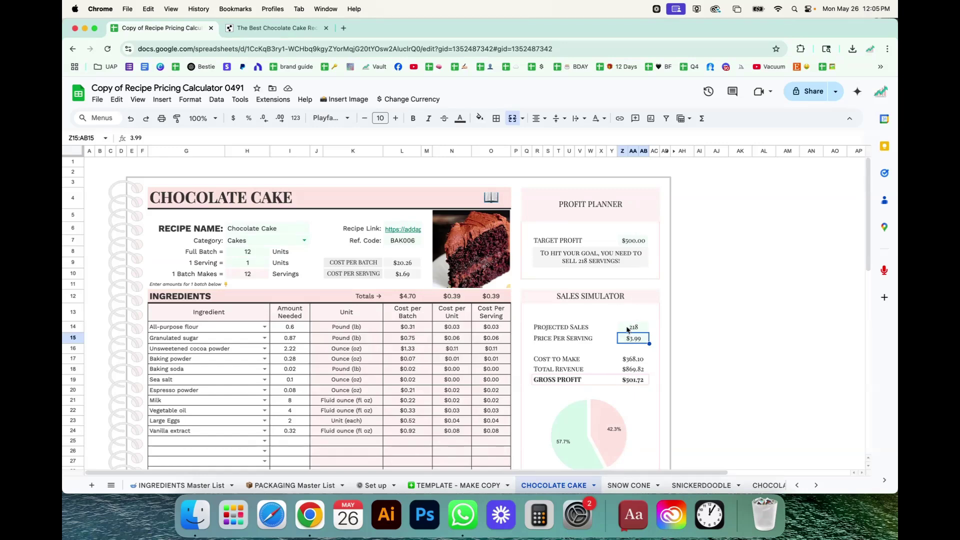
pyautogui.click(681, 329)
# Step: Examine the Sales Simulator's cost, revenue and gross profit, its pie chart, and the profit margin and price markup
pyautogui.scroll(-3, 682, 329)
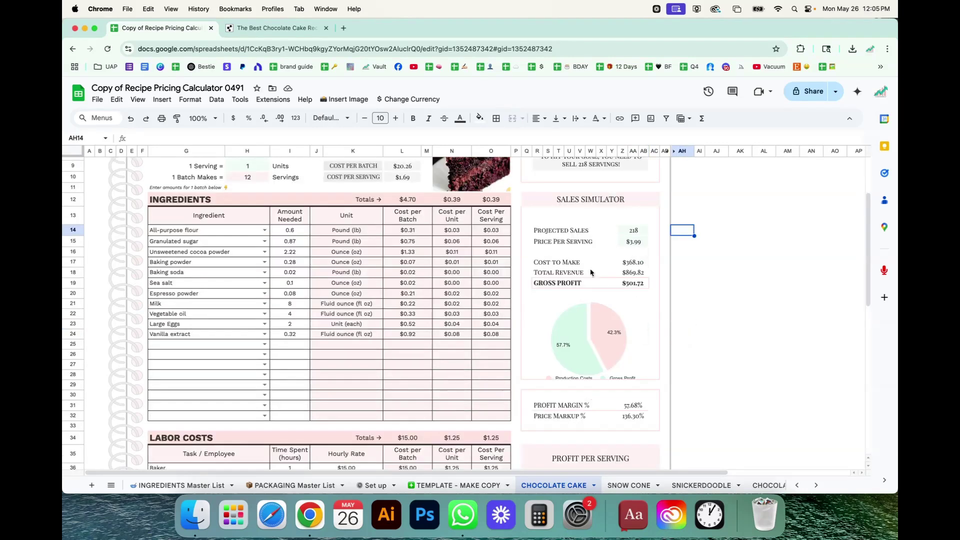
pyautogui.click(631, 260)
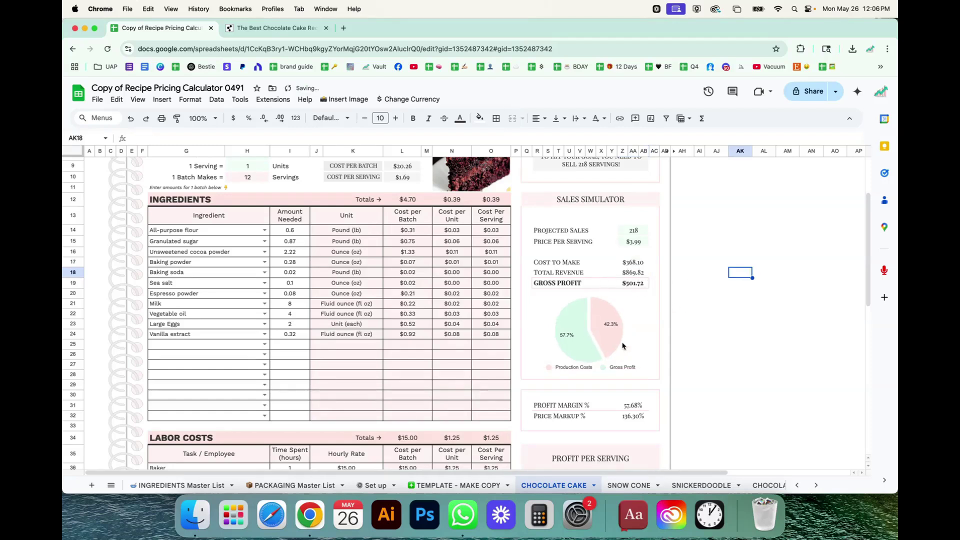
pyautogui.click(622, 343)
pyautogui.click(741, 352)
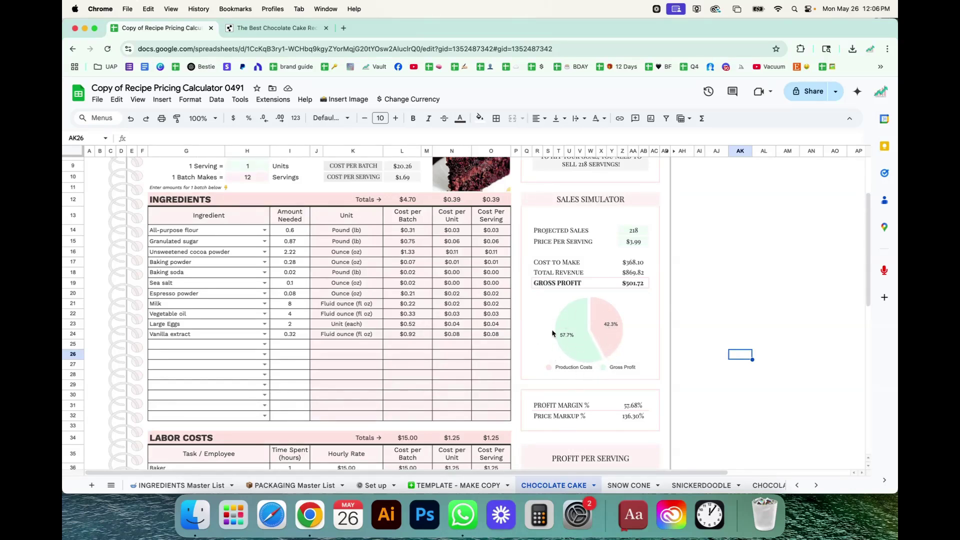
pyautogui.click(690, 341)
pyautogui.scroll(-1, 646, 361)
pyautogui.click(690, 382)
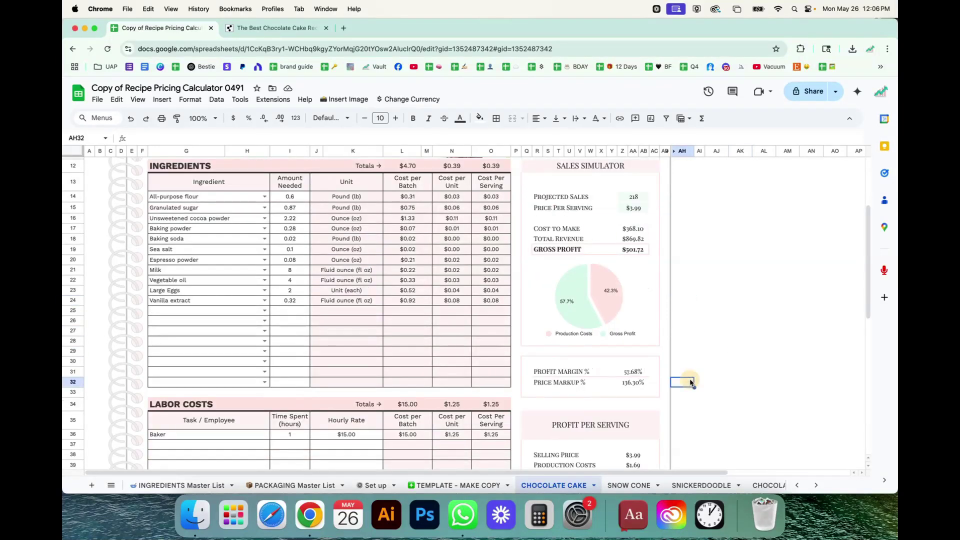
# Step: Review the Profit per Serving section and the Total Production Cost Breakdown with its bar chart
pyautogui.scroll(-7, 685, 350)
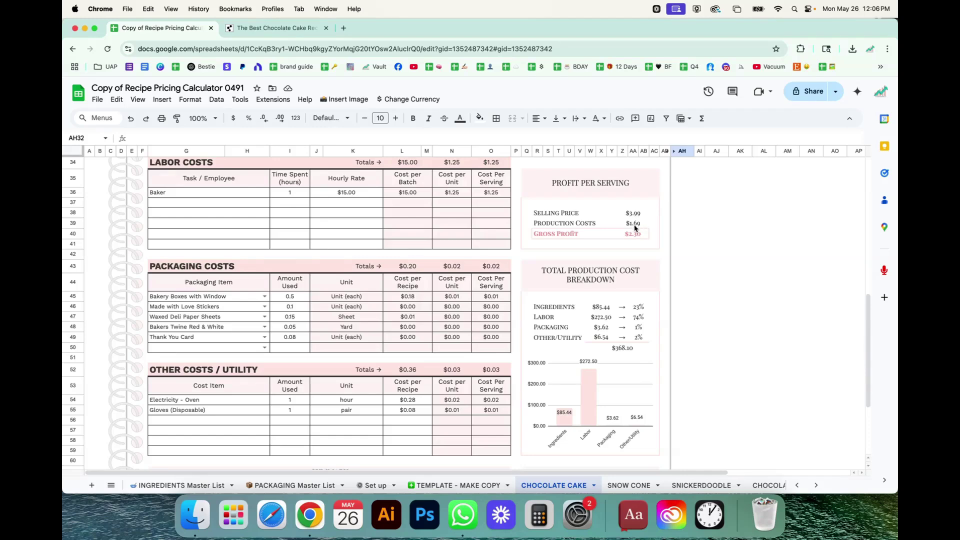
pyautogui.click(699, 266)
pyautogui.scroll(-2, 702, 293)
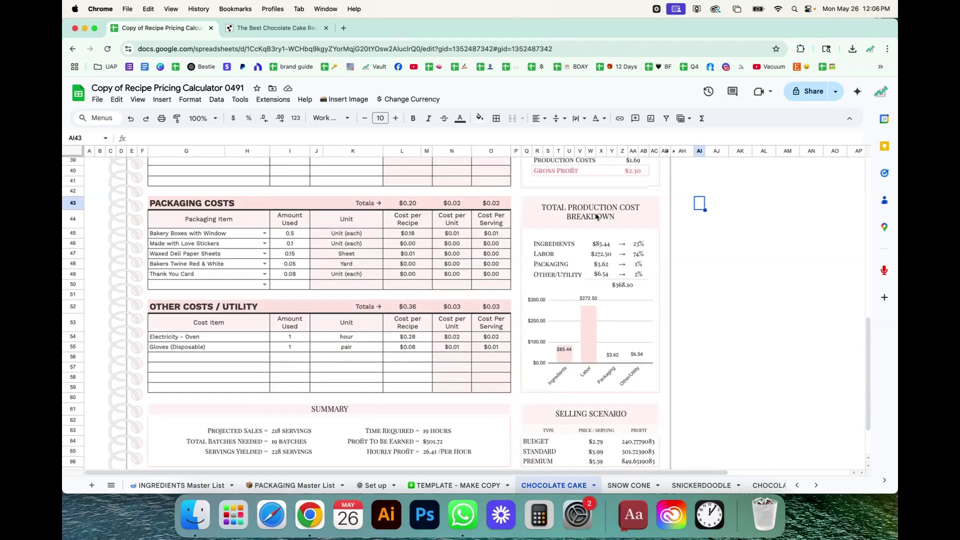
pyautogui.scroll(-1, 597, 216)
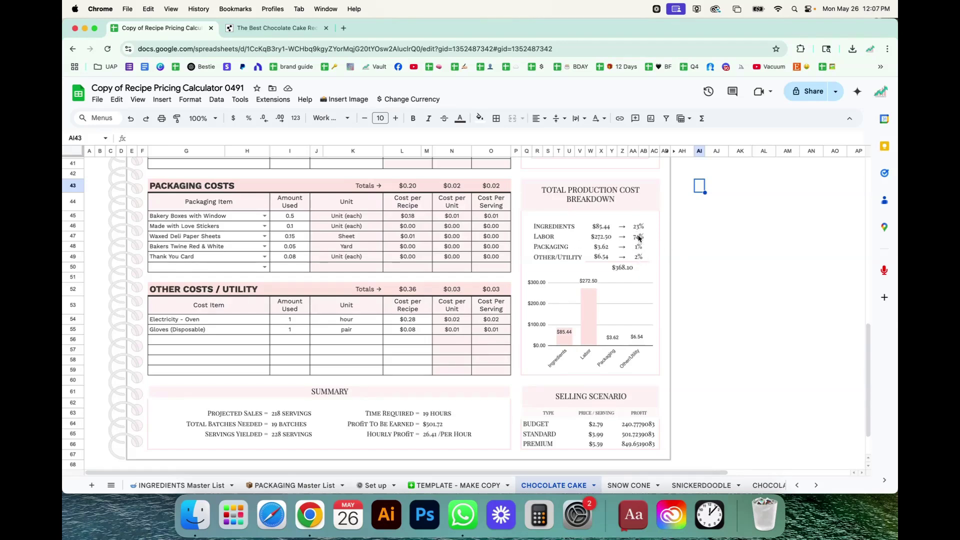
pyautogui.click(685, 249)
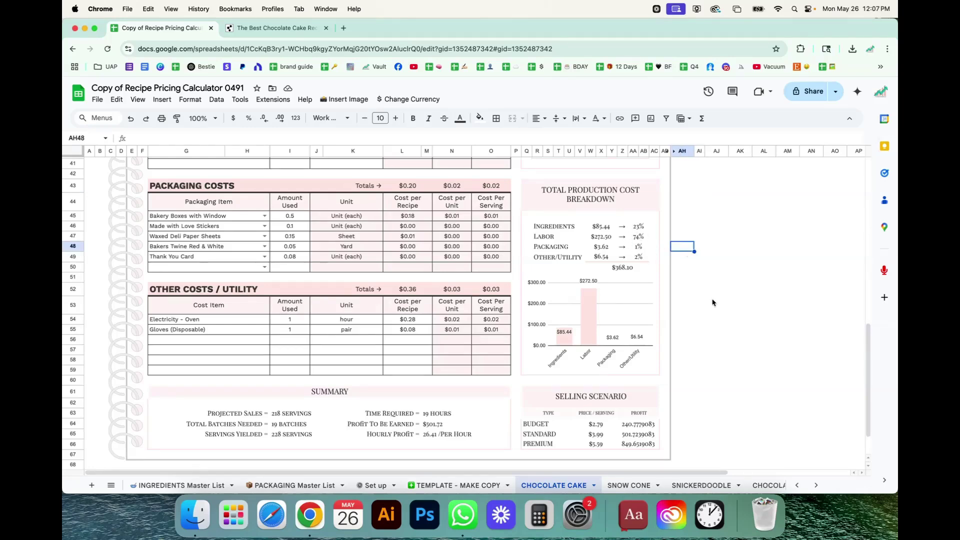
# Step: Examine the gross profit, profit margin and profit per serving with the Baker's labor cost left out
pyautogui.scroll(3, 709, 301)
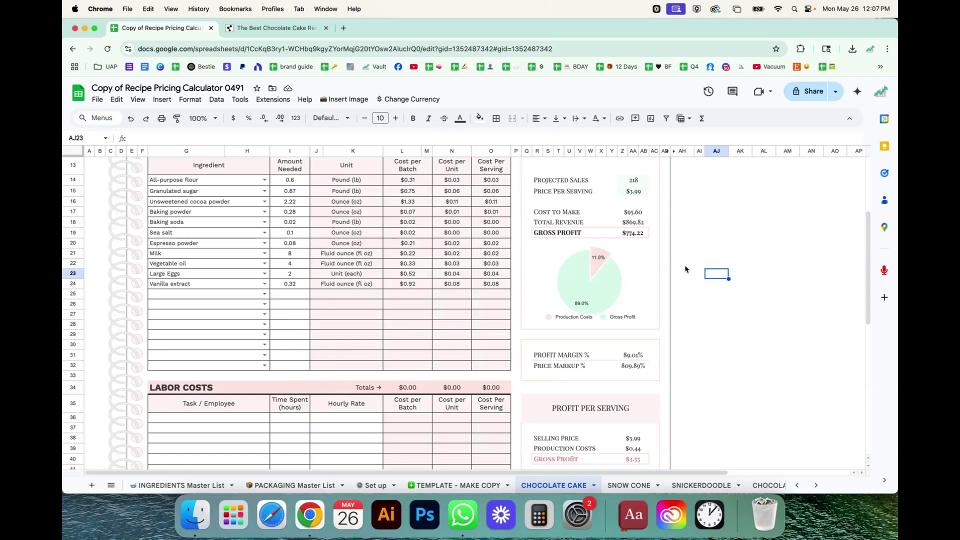
pyautogui.click(699, 233)
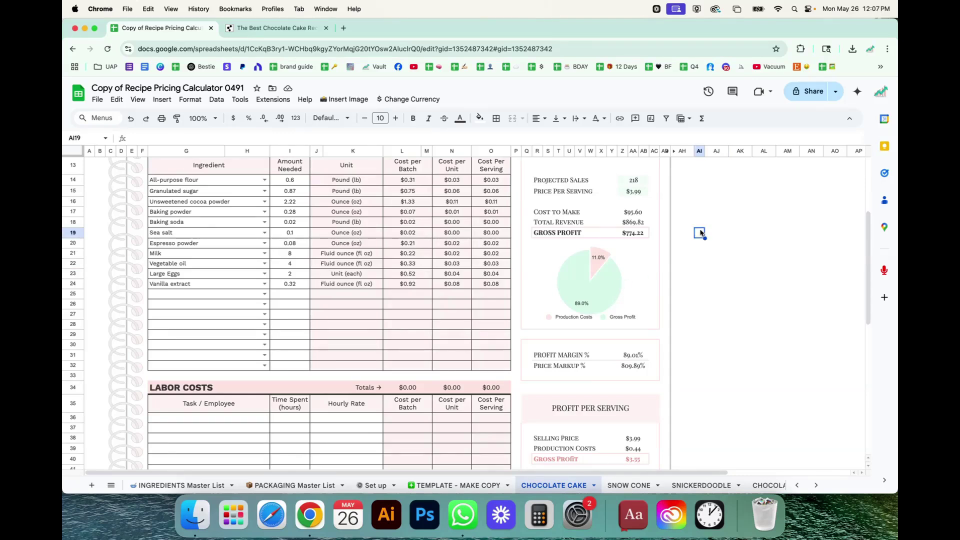
pyautogui.scroll(2, 701, 234)
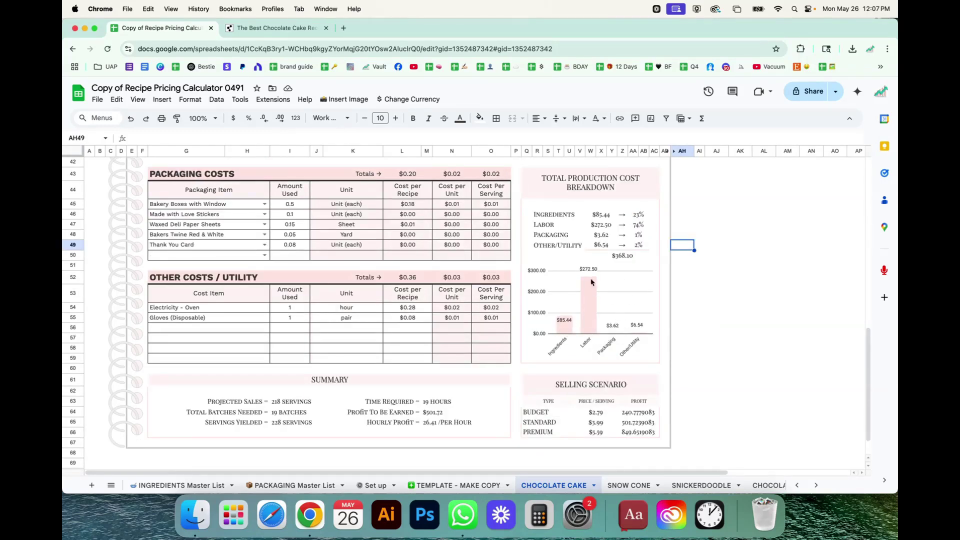
# Step: Examine the labor share in the Total Production Cost Breakdown and the figures in the Summary section
pyautogui.click(695, 317)
pyautogui.scroll(-1, 696, 318)
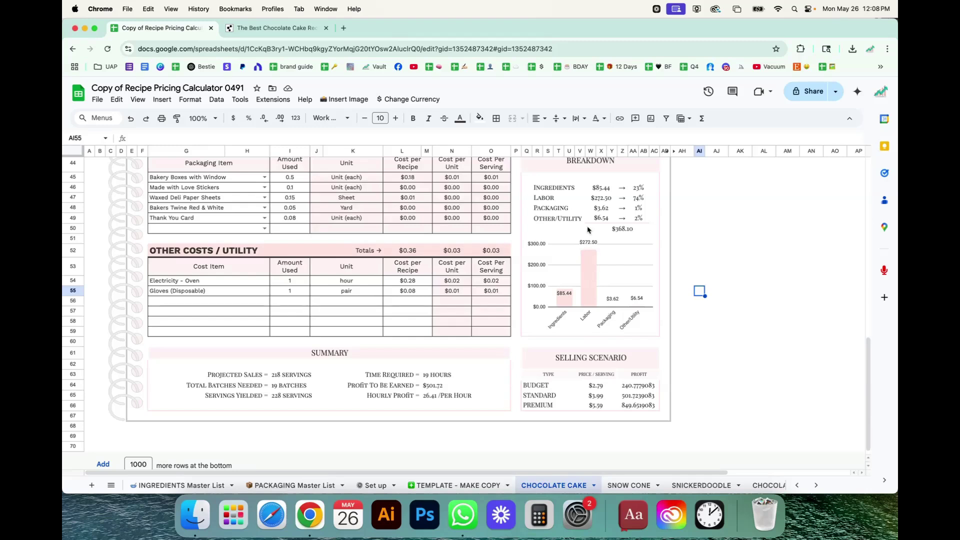
pyautogui.scroll(-1, 259, 370)
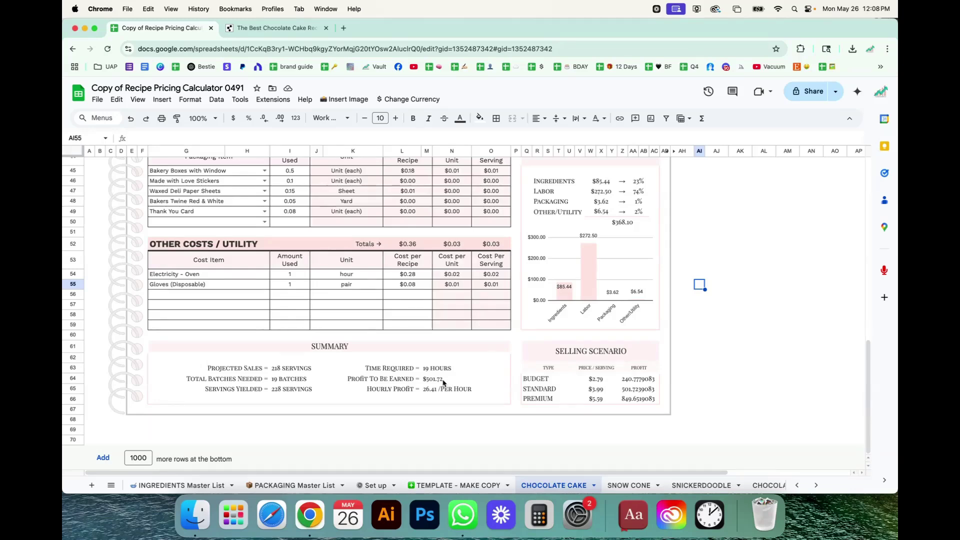
# Step: Set the Sales Simulator's Projected Sales to 228 on the Chocolate Cake sheet
pyautogui.scroll(10, 440, 384)
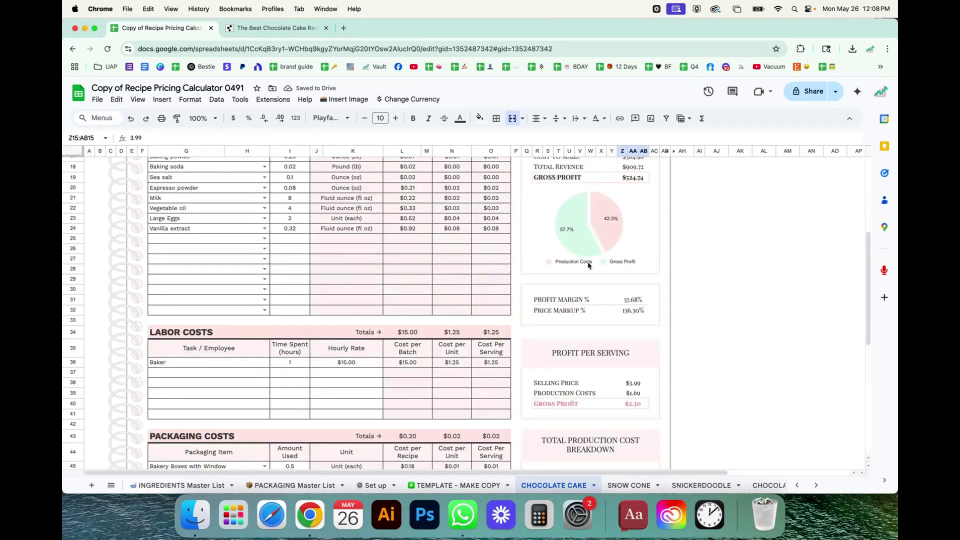
pyautogui.hotkey('ctrl', 'z')
pyautogui.scroll(-10, 415, 364)
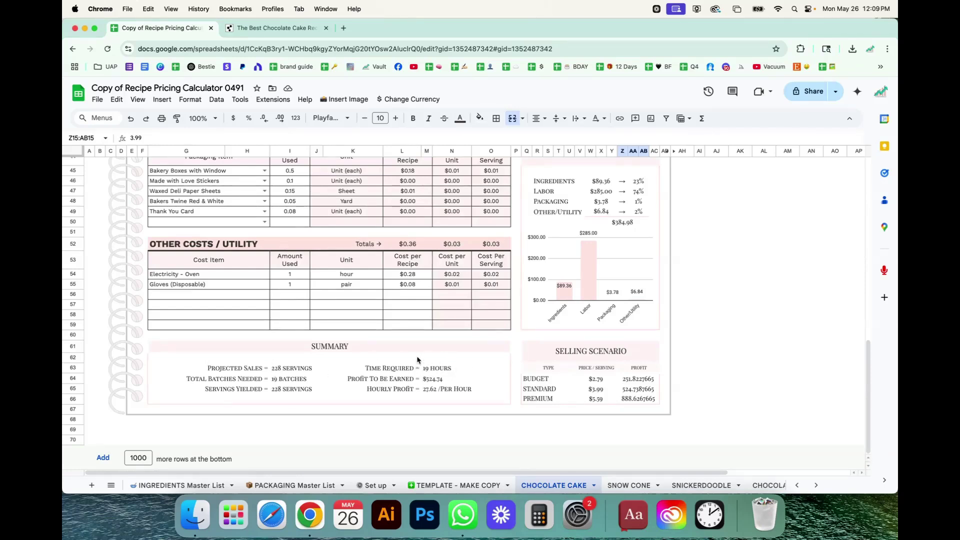
# Step: Review the Summary's earned and hourly profit, and format the Selling Scenario profits as dollar amounts with two decimals
pyautogui.click(482, 364)
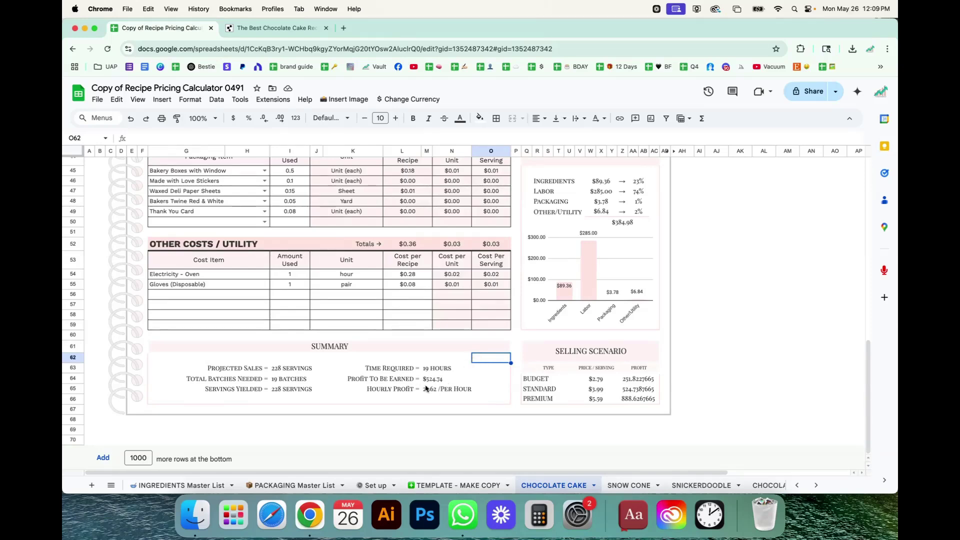
pyautogui.scroll(10, 661, 217)
pyautogui.scroll(-8, 474, 321)
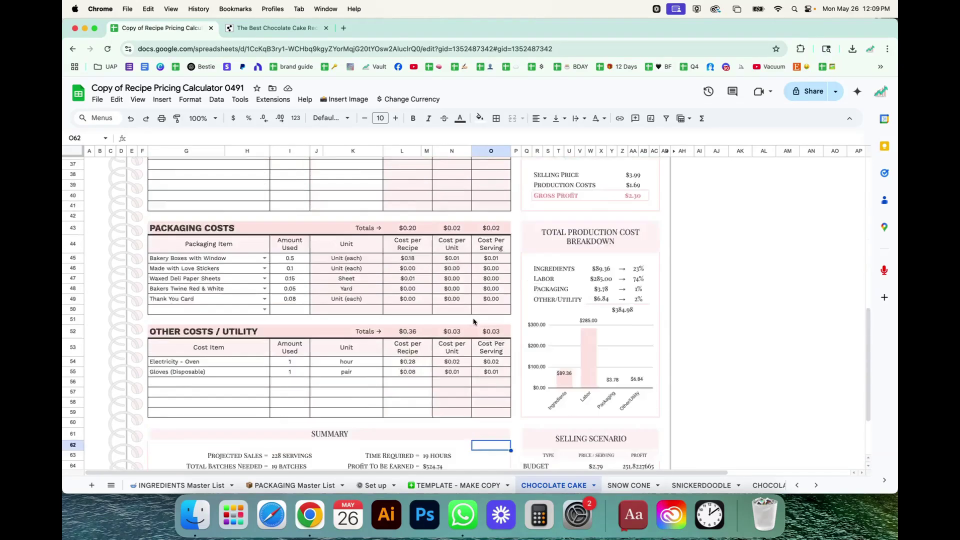
pyautogui.scroll(-3, 474, 321)
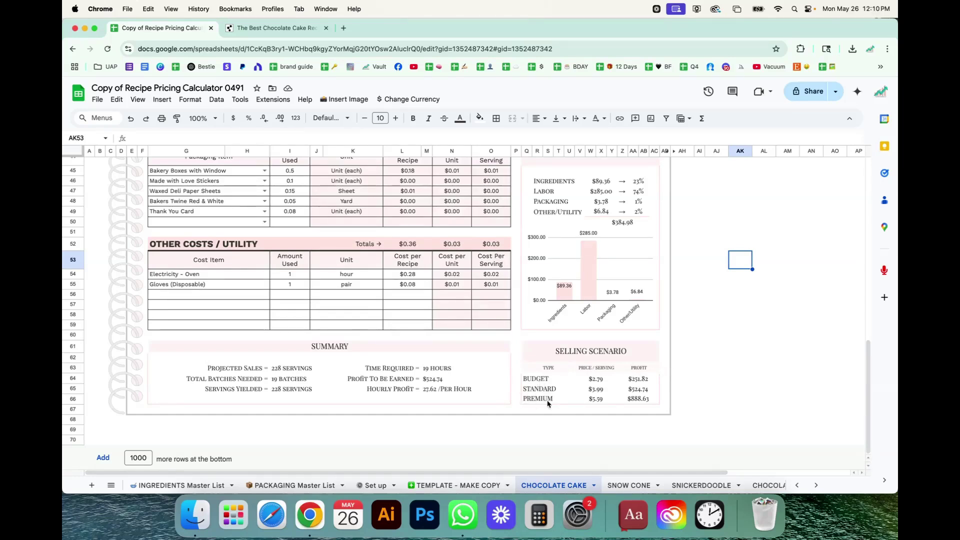
# Step: Compare the Selling Scenario's Budget, Standard and Premium prices and profits with the Sales Simulator's figures
pyautogui.click(531, 391)
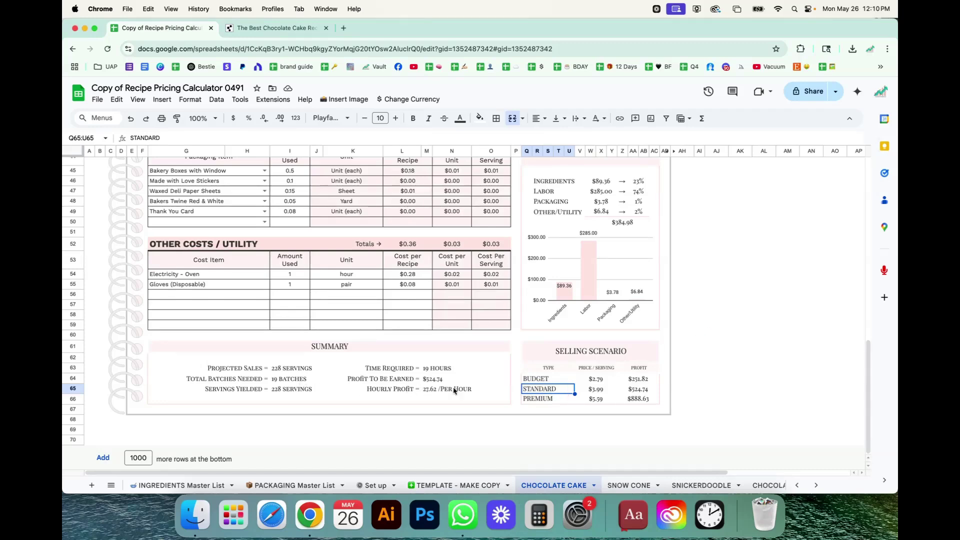
pyautogui.scroll(10, 652, 317)
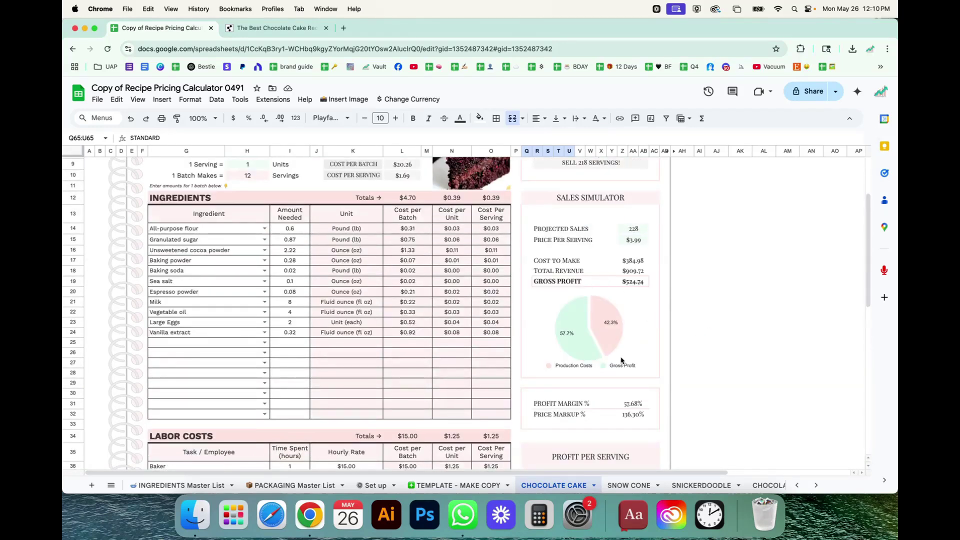
pyautogui.scroll(-10, 621, 361)
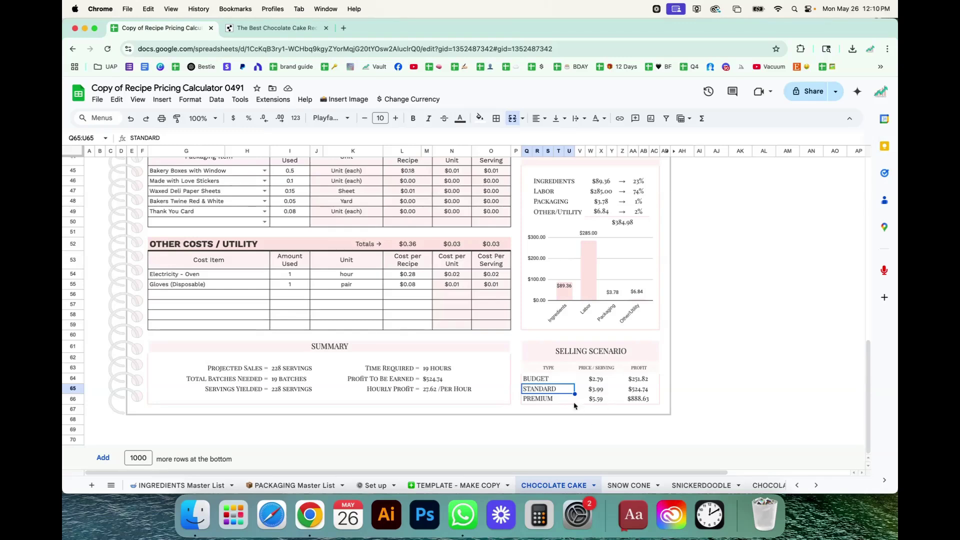
pyautogui.click(707, 326)
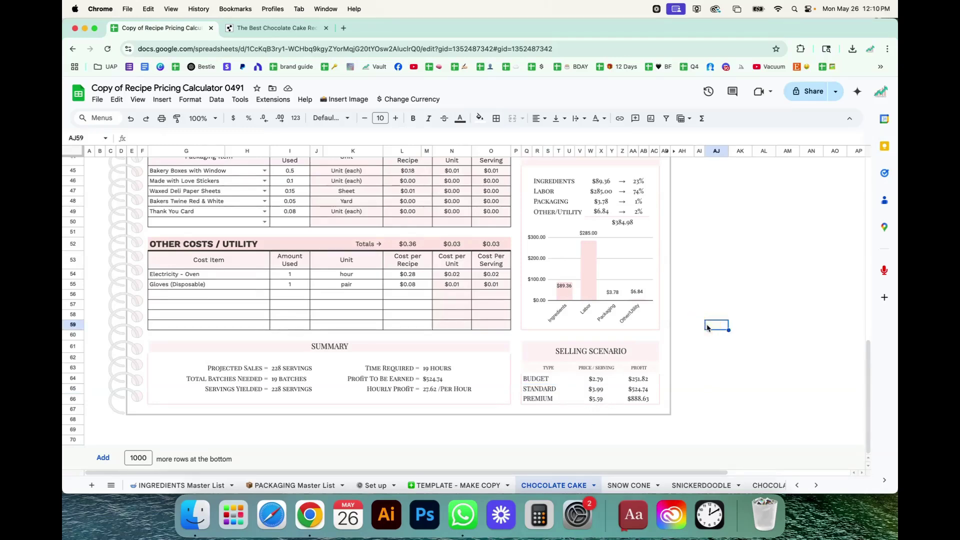
# Step: Preview the Chocolate Cake sheet's printout in Portrait orientation and leave the print settings without printing
pyautogui.scroll(15, 709, 325)
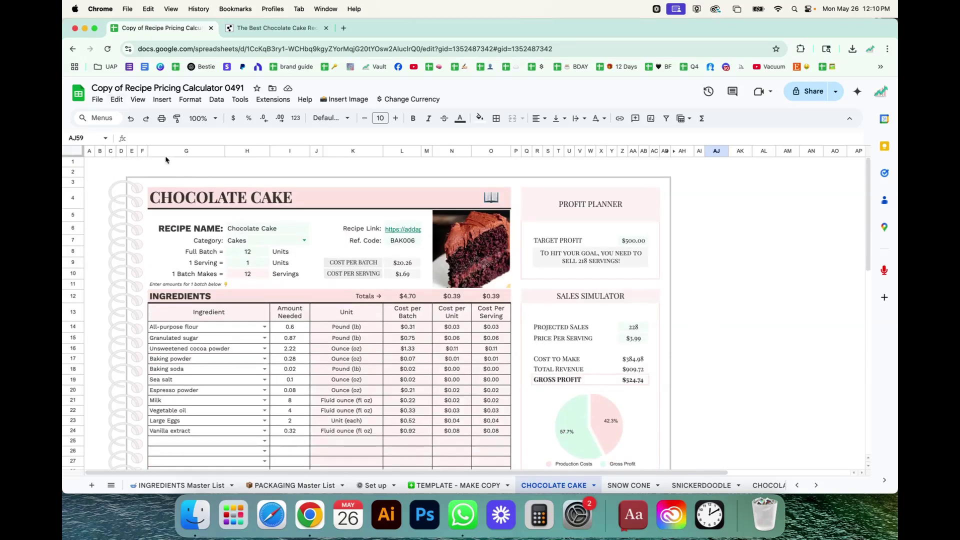
pyautogui.click(716, 262)
pyautogui.click(161, 119)
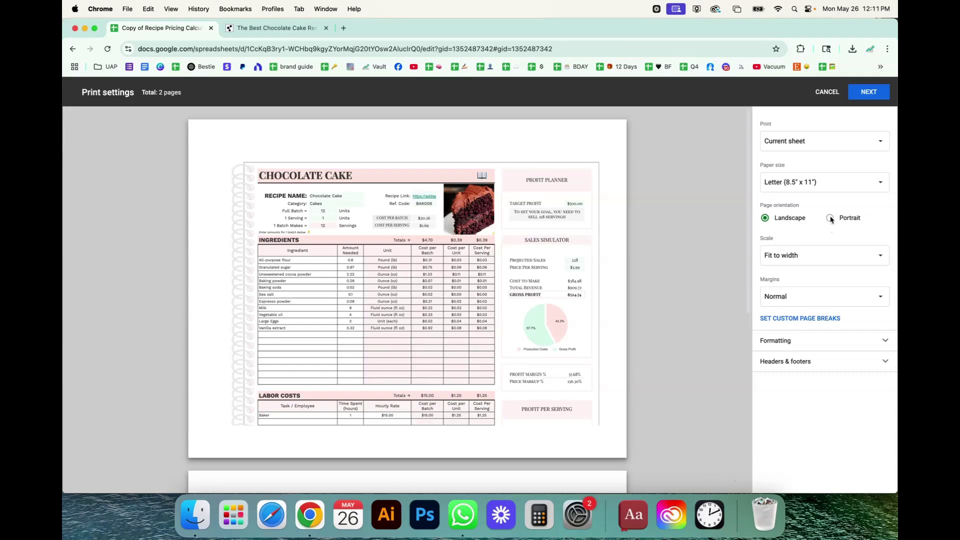
pyautogui.click(830, 218)
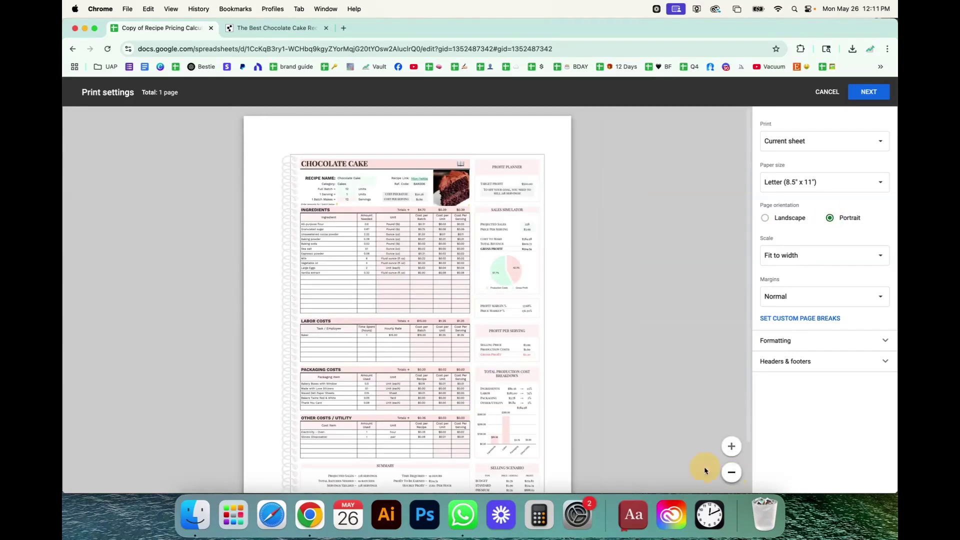
pyautogui.scroll(-2, 628, 400)
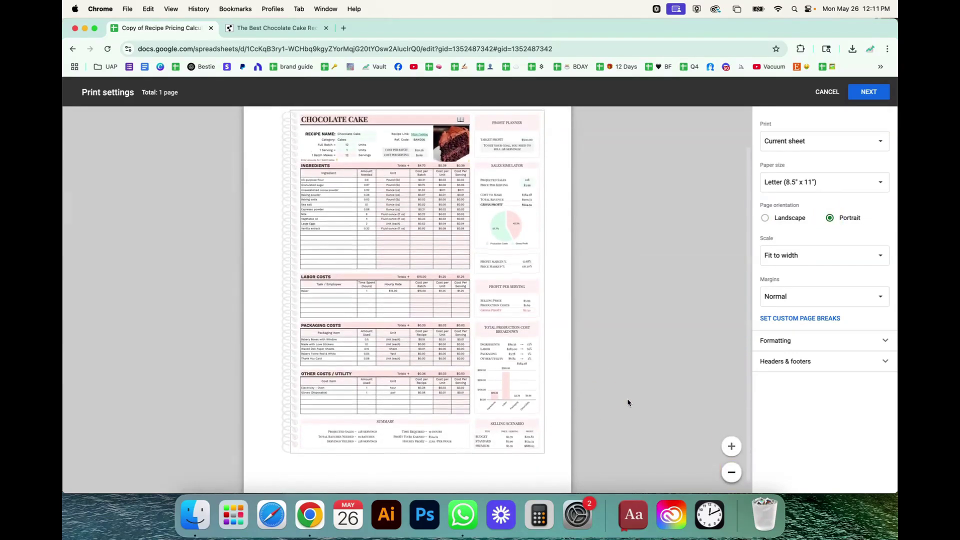
pyautogui.scroll(1, 628, 398)
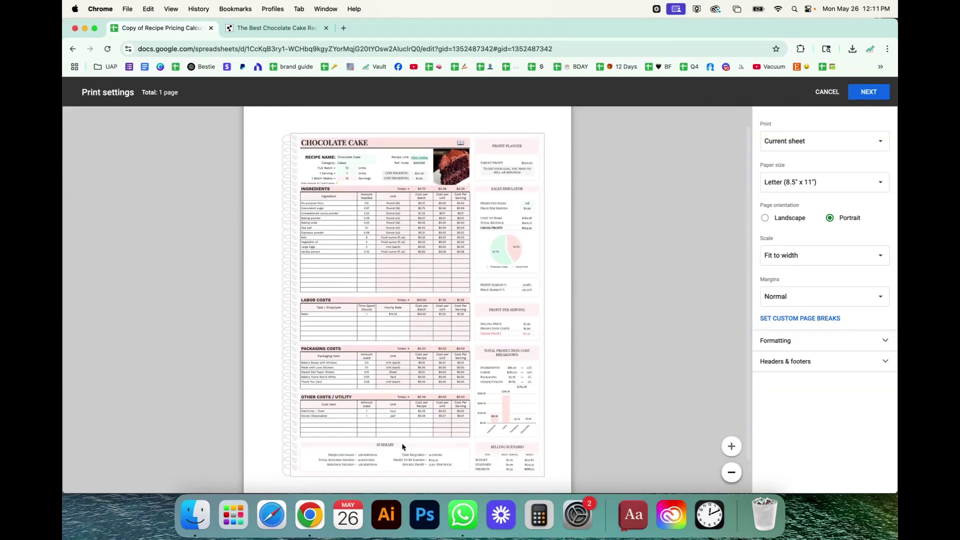
pyautogui.press('Escape')
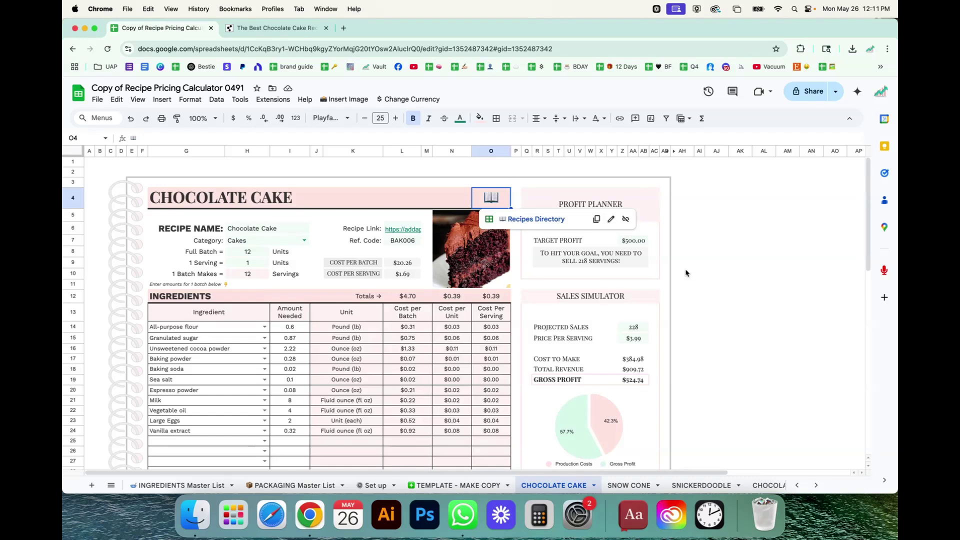
# Step: Open the Recipes Directory from the book link in the Chocolate Cake sheet's header
pyautogui.click(682, 273)
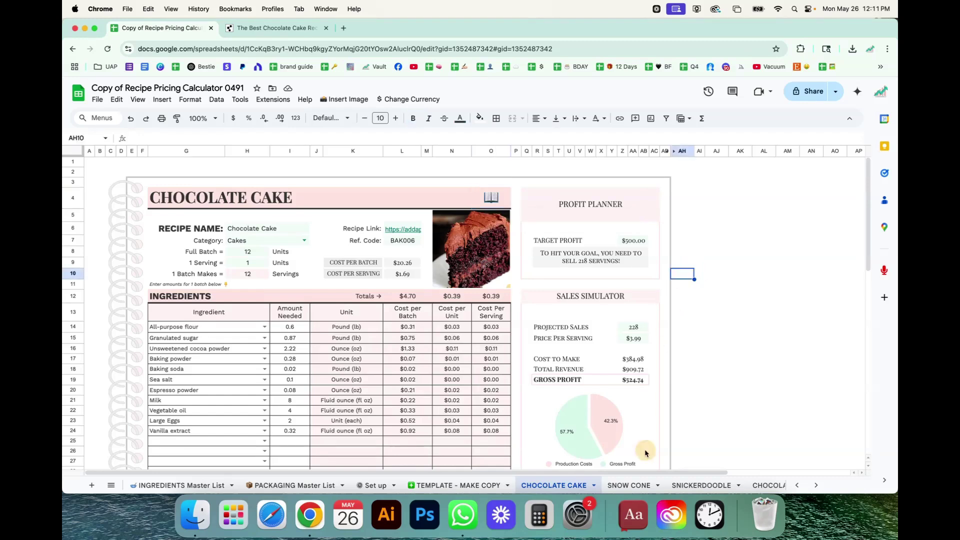
pyautogui.click(490, 198)
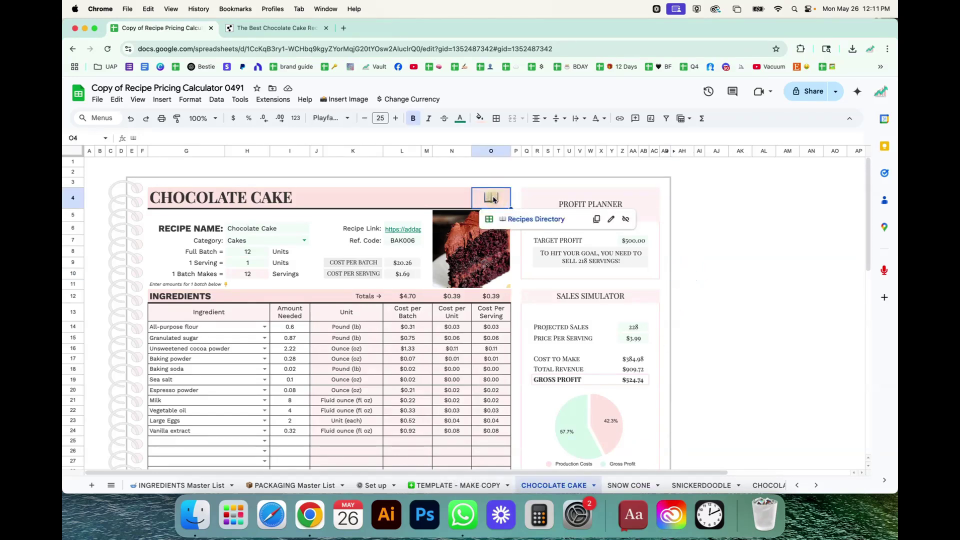
pyautogui.click(531, 220)
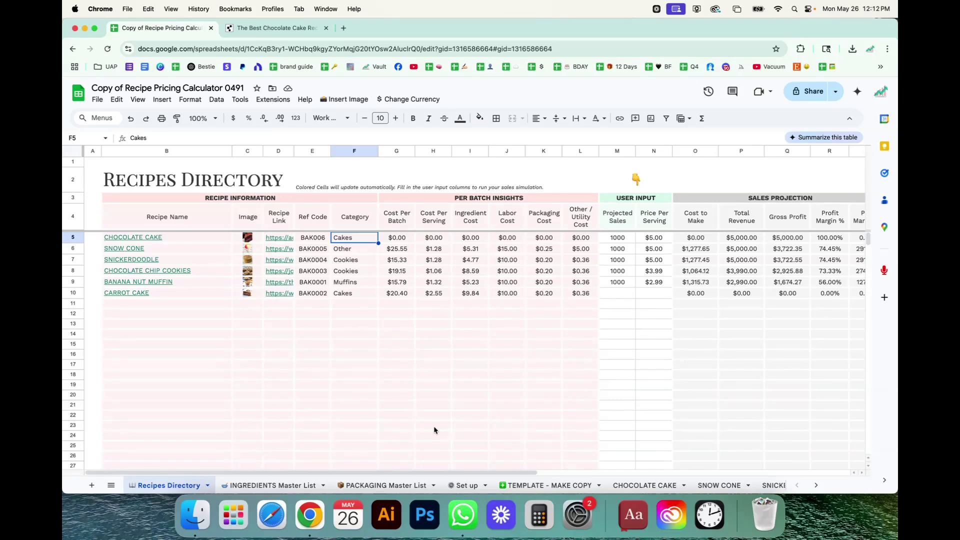
# Step: Compare the Chocolate Cake sheet's Baker labor entry with that recipe's row in the Recipes Directory
pyautogui.click(644, 485)
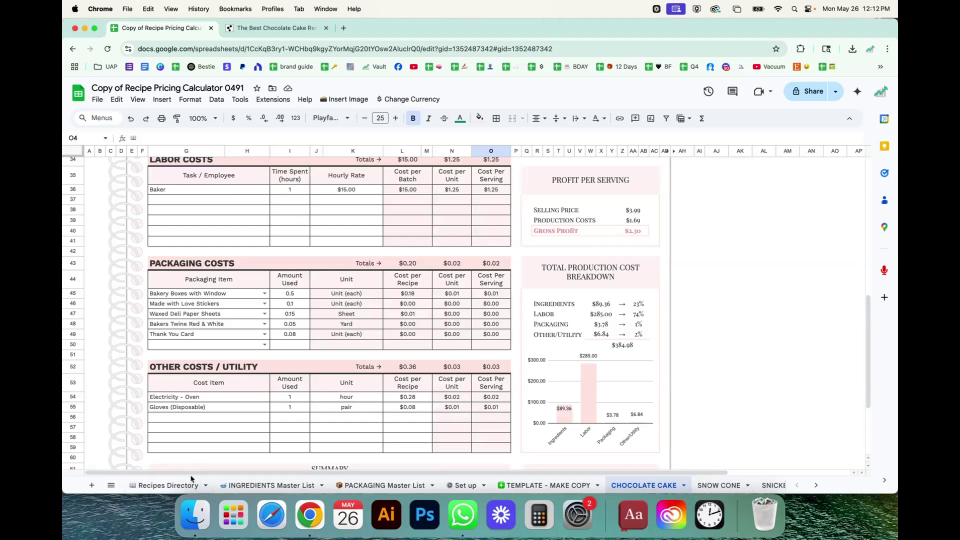
pyautogui.click(146, 485)
pyautogui.click(641, 485)
pyautogui.moveTo(224, 201); pyautogui.dragTo(332, 189)
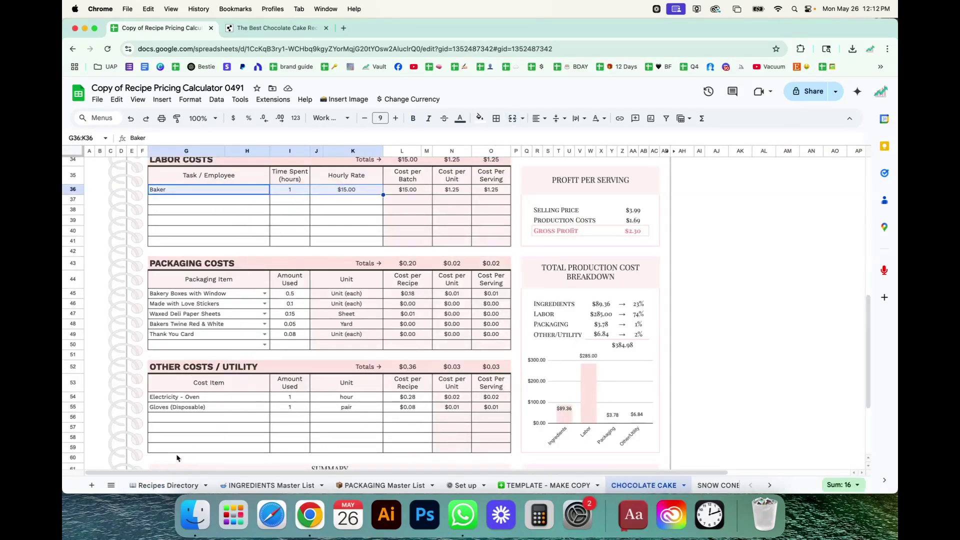
# Step: Return to the Recipes Directory and reload the page to refresh the Chocolate Cake row's costs
pyautogui.click(172, 476)
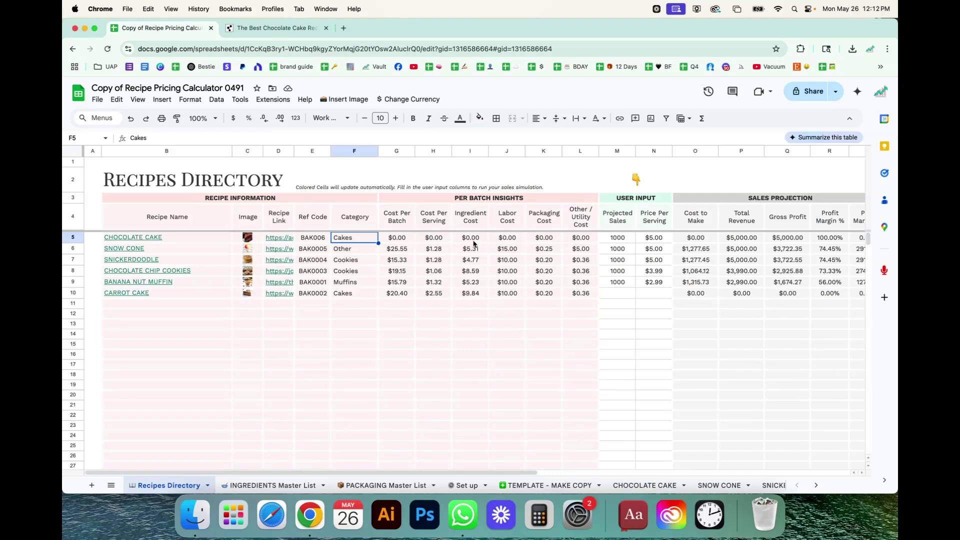
pyautogui.click(107, 48)
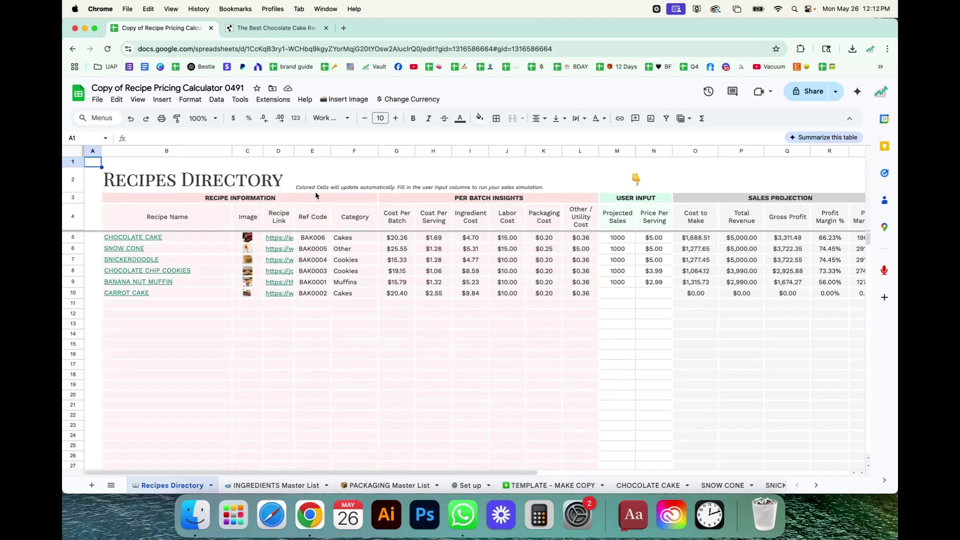
# Step: Left-align the whole Ref Code column in the Recipes Directory
pyautogui.click(313, 153)
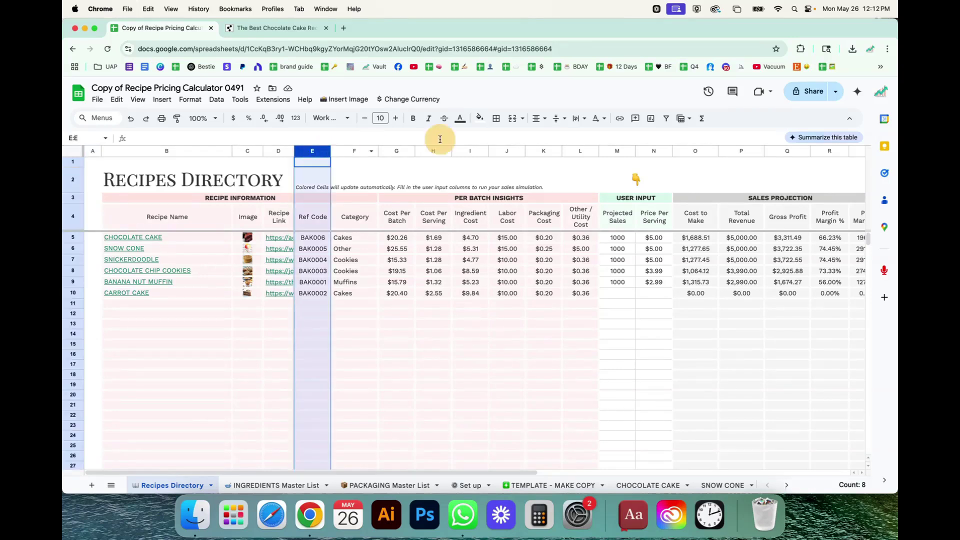
pyautogui.click(538, 118)
pyautogui.click(536, 135)
pyautogui.click(545, 169)
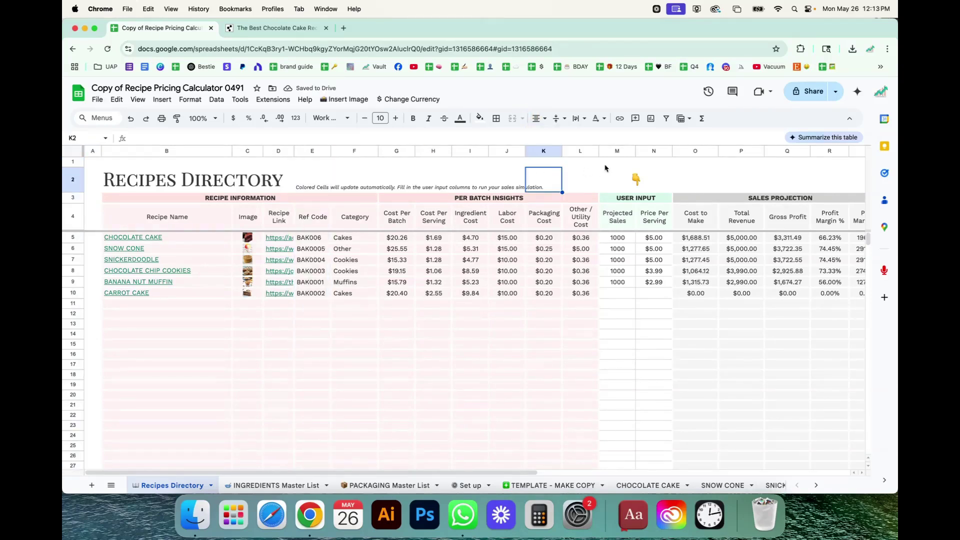
# Step: Follow the directory's Chocolate Cake link to its recipe sheet and return through the header's Recipes Directory link
pyautogui.click(695, 165)
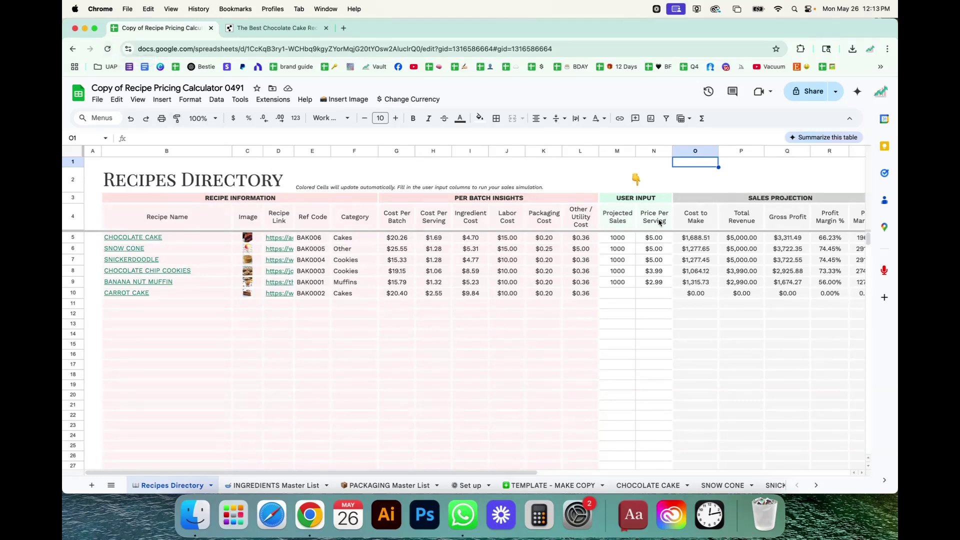
pyautogui.click(769, 176)
pyautogui.click(131, 238)
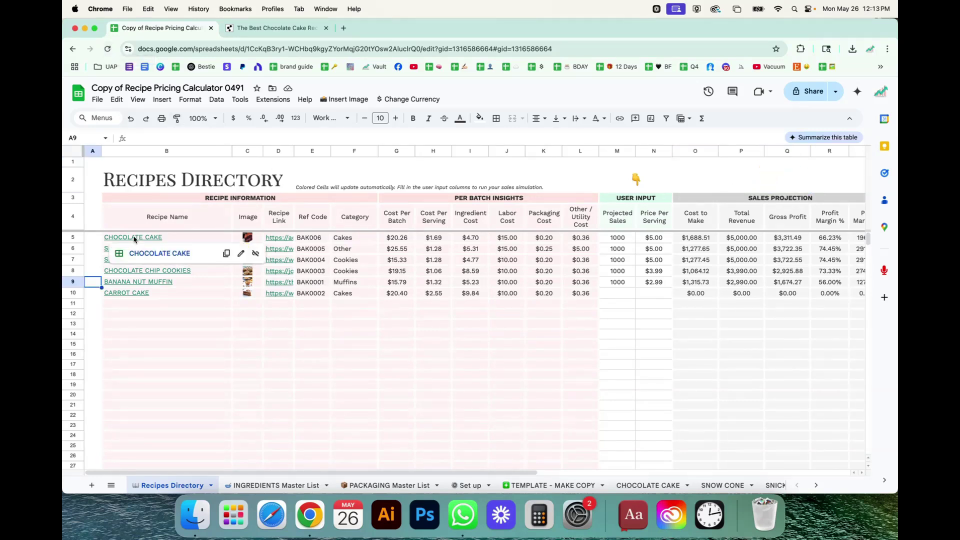
pyautogui.click(155, 253)
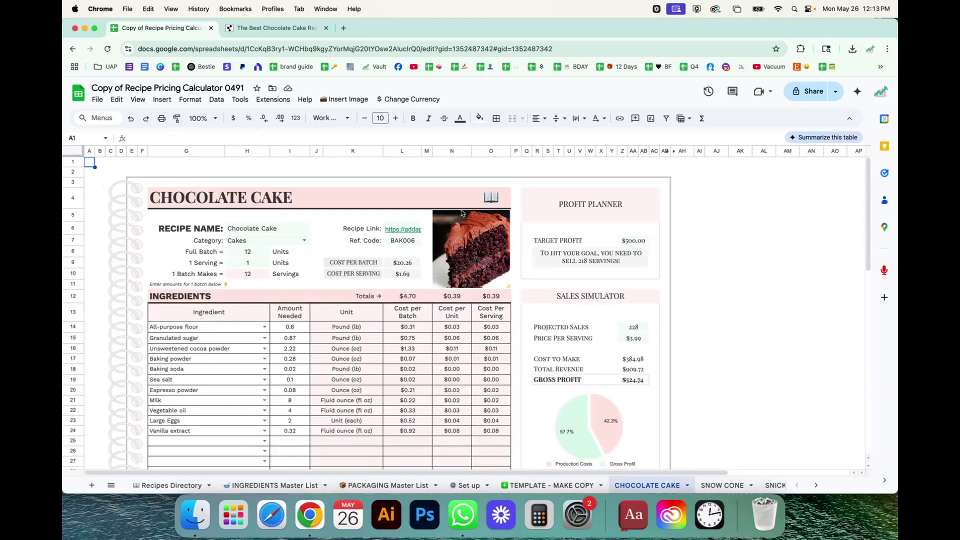
pyautogui.click(487, 200)
pyautogui.click(520, 219)
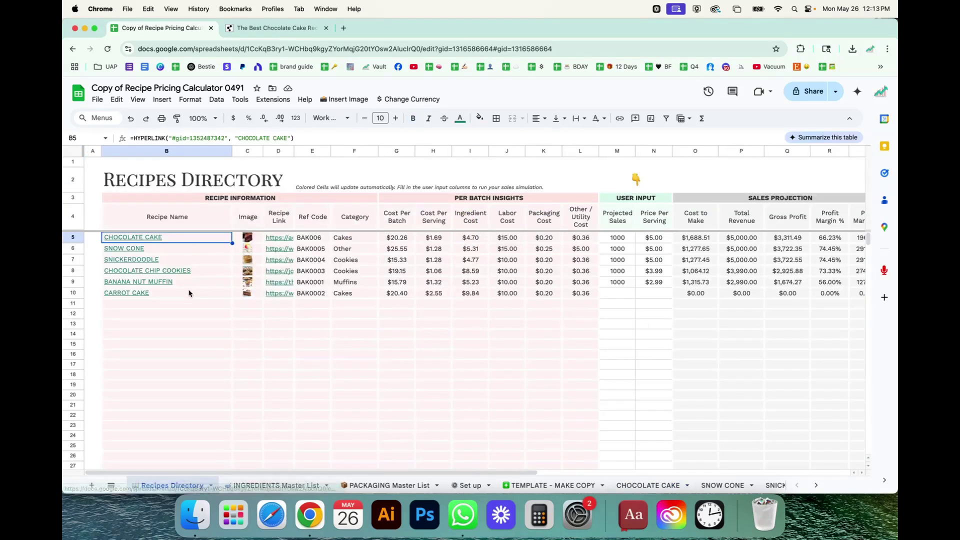
# Step: Follow the directory's Banana Nut Muffin link to its recipe sheet and return to the Recipes Directory
pyautogui.click(165, 283)
pyautogui.click(161, 299)
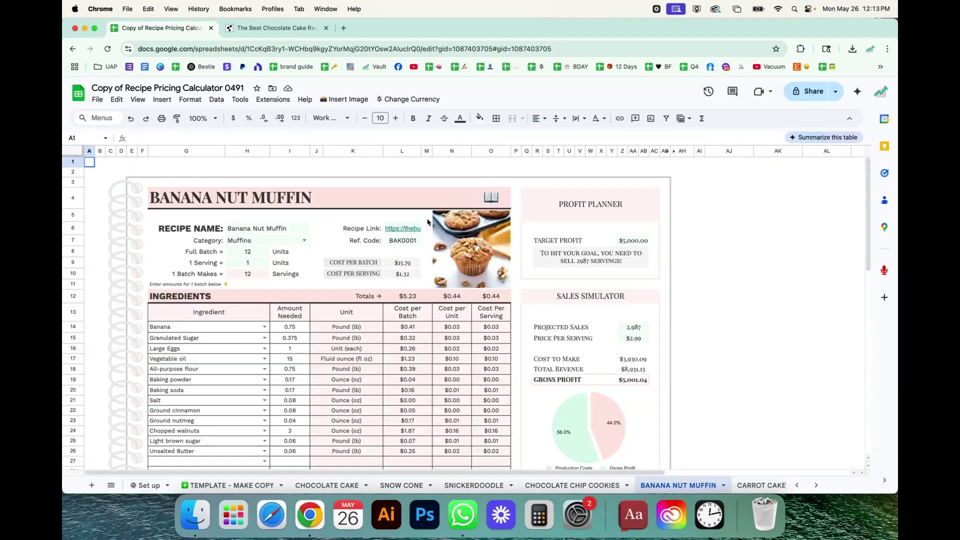
pyautogui.click(491, 197)
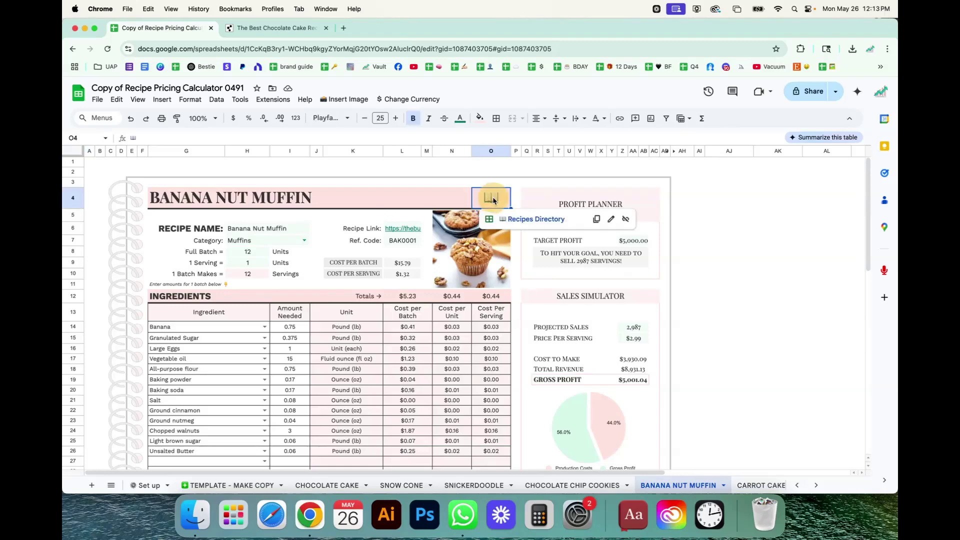
pyautogui.click(545, 216)
# Step: Follow the directory's Carrot Cake link to its recipe sheet and return to the Recipes Directory
pyautogui.click(165, 310)
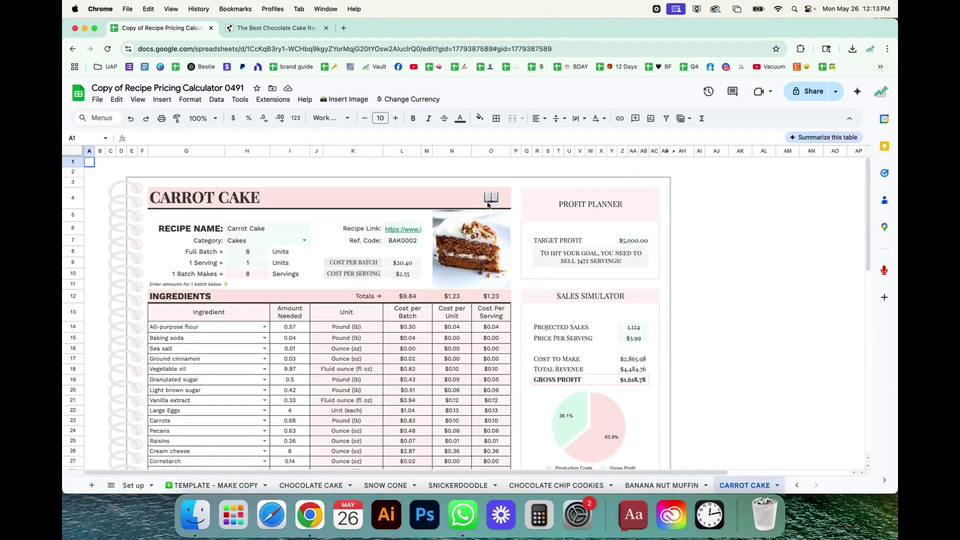
pyautogui.click(491, 199)
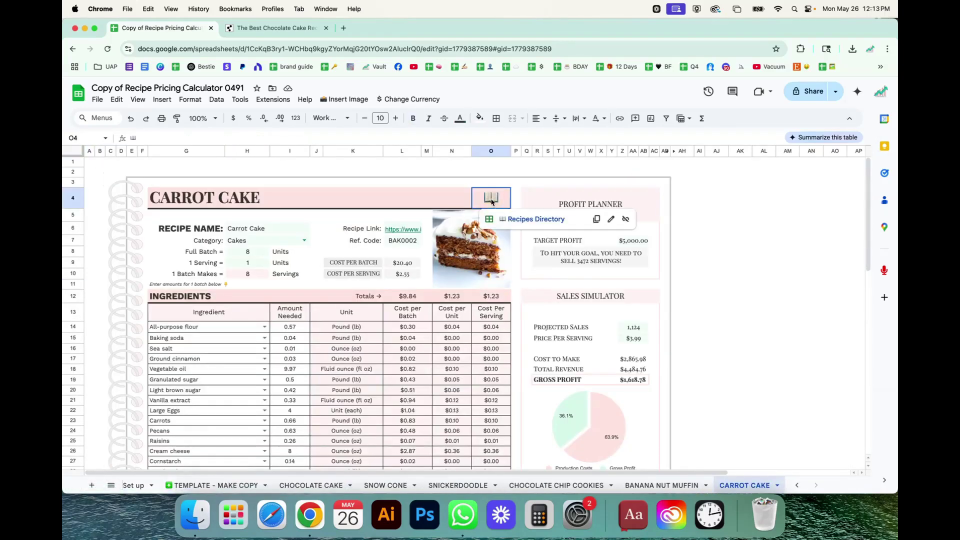
pyautogui.click(529, 217)
pyautogui.click(750, 163)
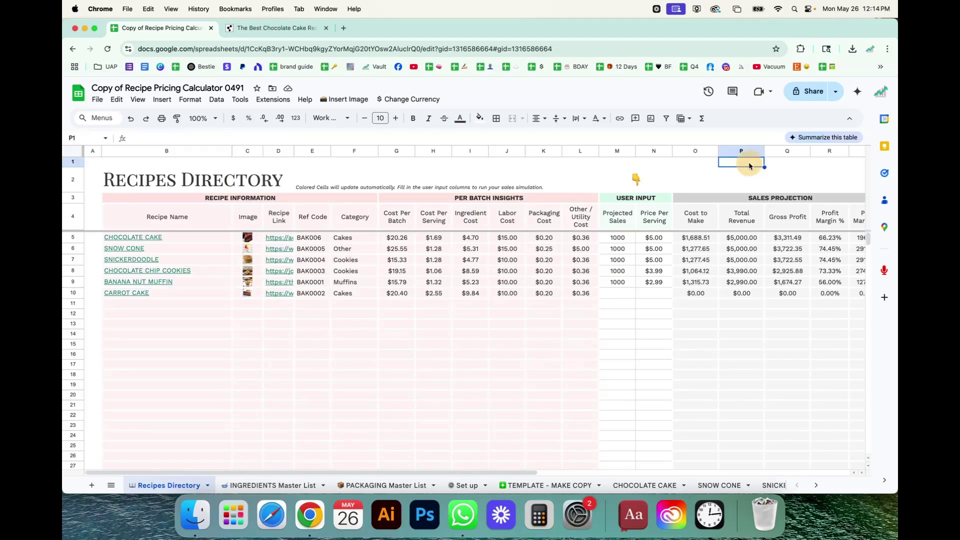
# Step: Set the Chocolate Cake's projected sales to 200 and its price per serving to $3.99, checking its sales projection
pyautogui.hscroll(3, 483, 458)
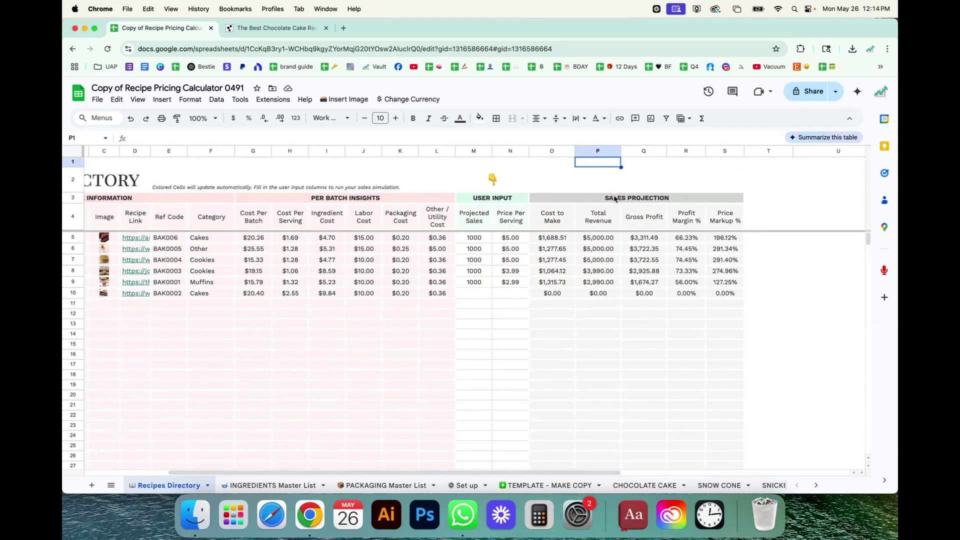
pyautogui.moveTo(589, 472); pyautogui.dragTo(393, 473)
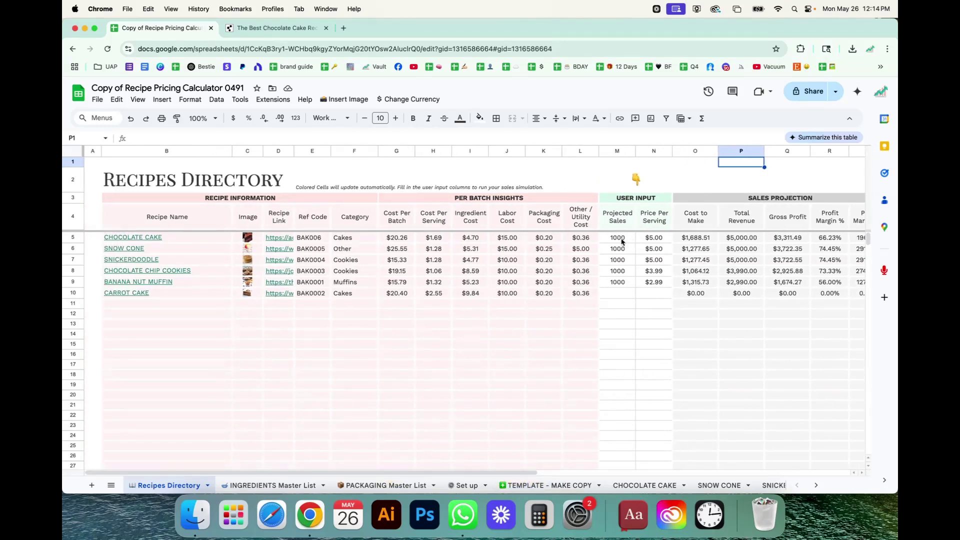
pyautogui.click(622, 241)
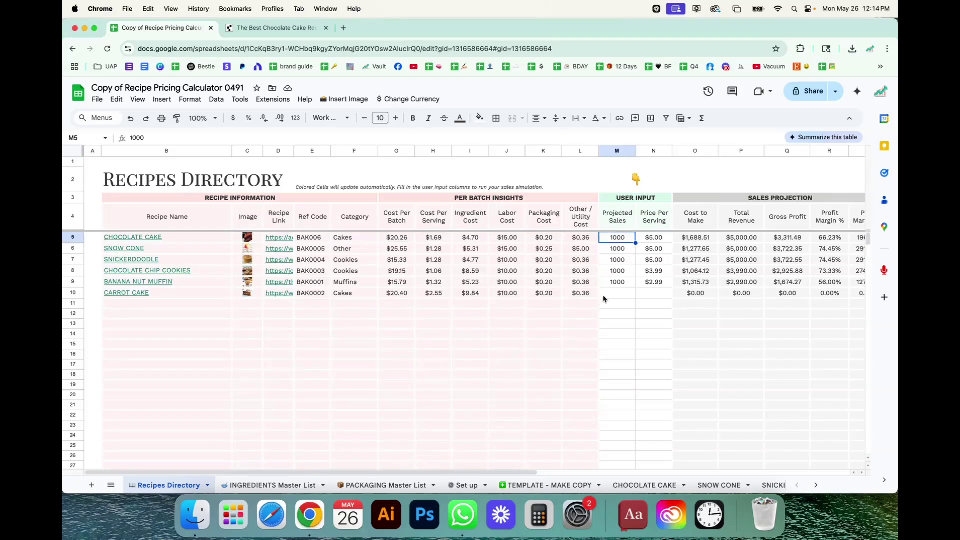
pyautogui.write('200')
pyautogui.press('Return')
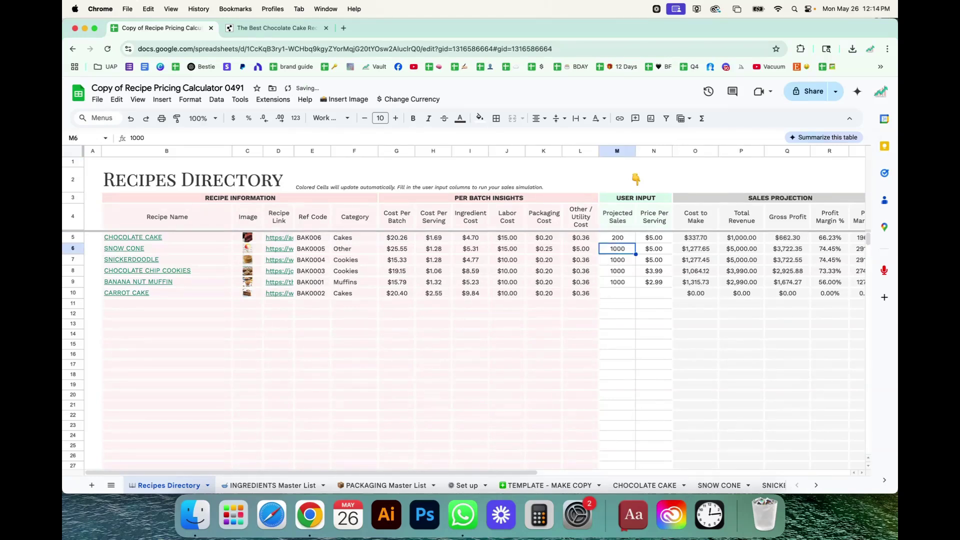
pyautogui.click(646, 240)
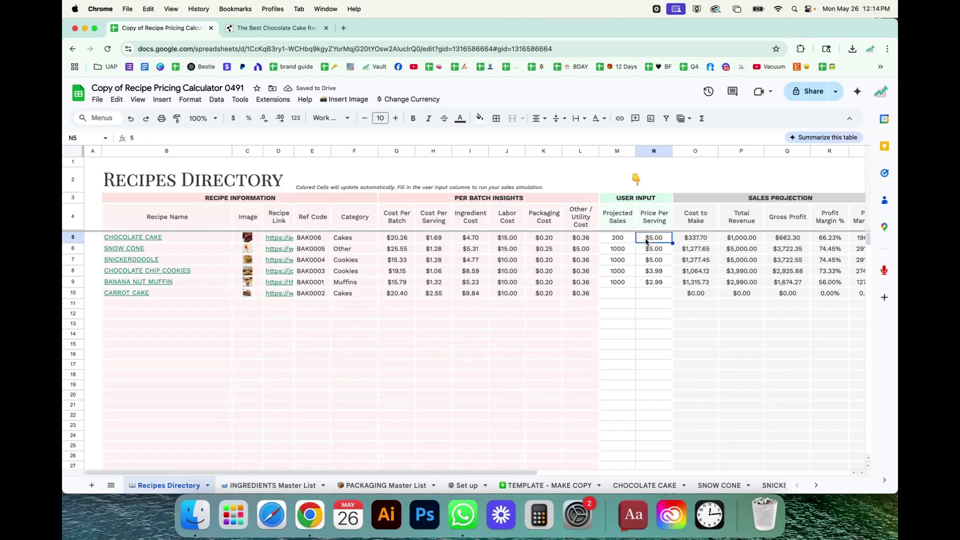
pyautogui.write('3.99')
pyautogui.press('Return')
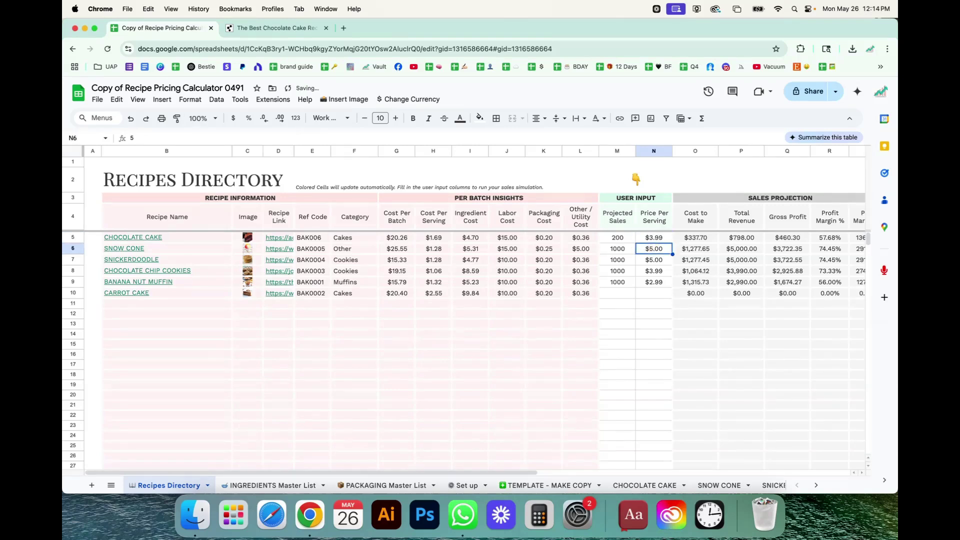
pyautogui.hscroll(3, 645, 343)
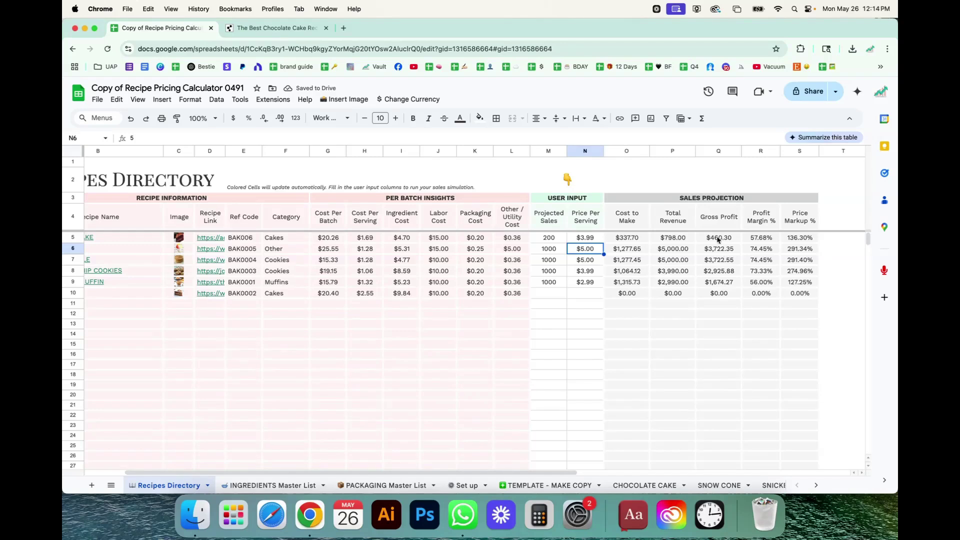
pyautogui.hscroll(-3, 322, 359)
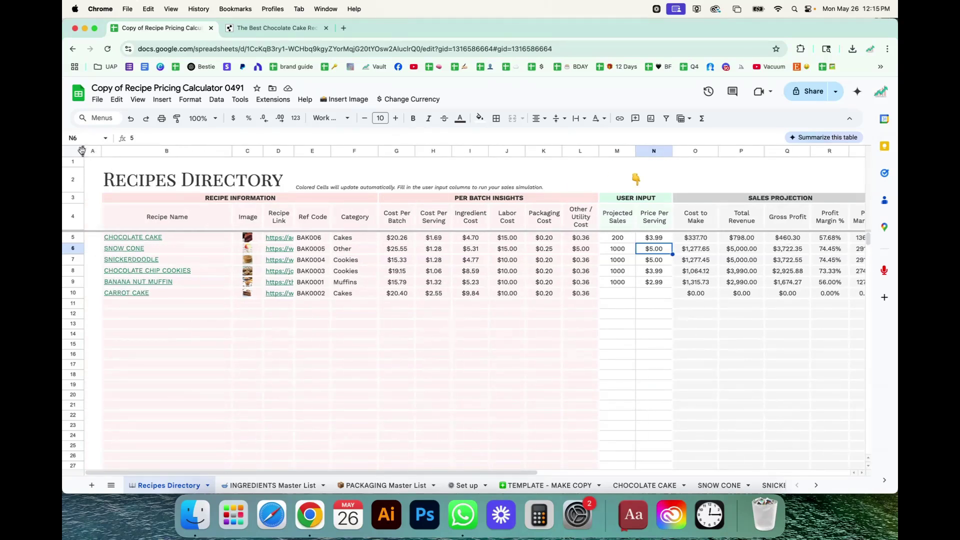
# Step: Freeze the Recipes Directory's columns through Recipe Name and view the sales projection columns beside them
pyautogui.moveTo(82, 150); pyautogui.dragTo(245, 151)
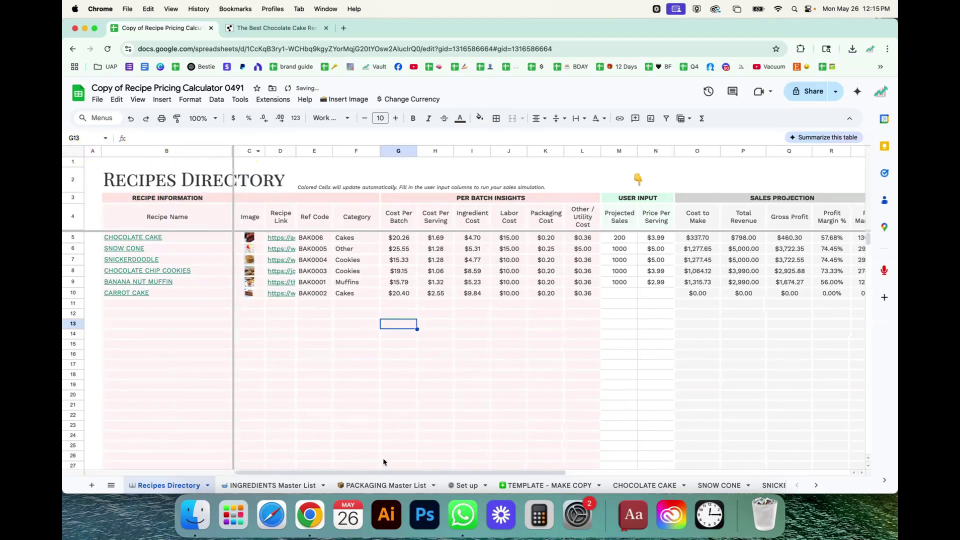
pyautogui.moveTo(388, 473); pyautogui.dragTo(561, 456)
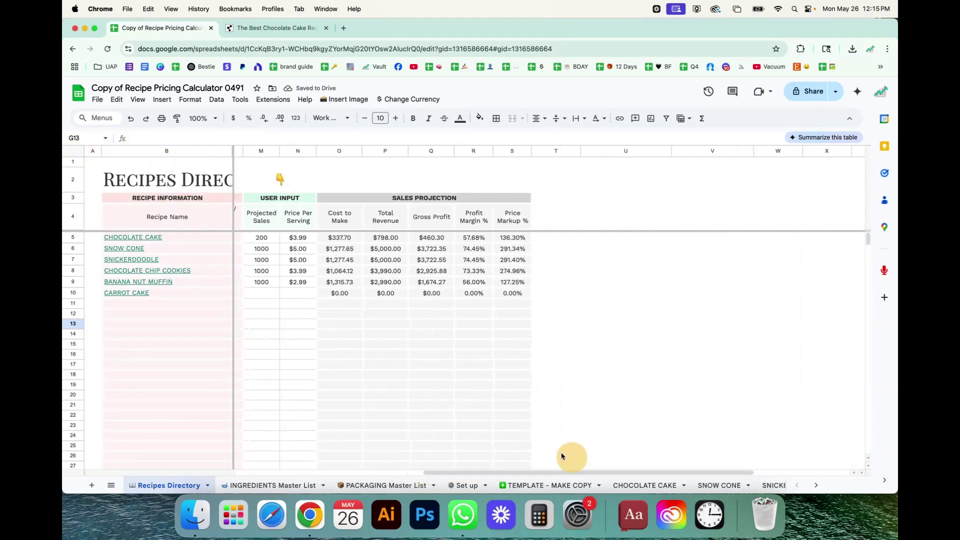
pyautogui.click(590, 269)
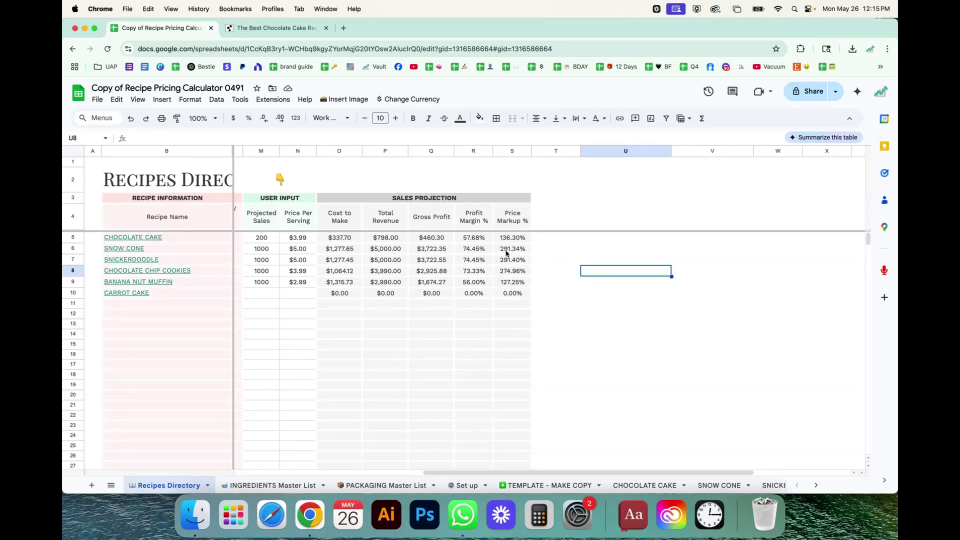
# Step: Set the Carrot Cake's projected sales to 200 and its price per serving to $3.99, checking the profit margins
pyautogui.click(265, 292)
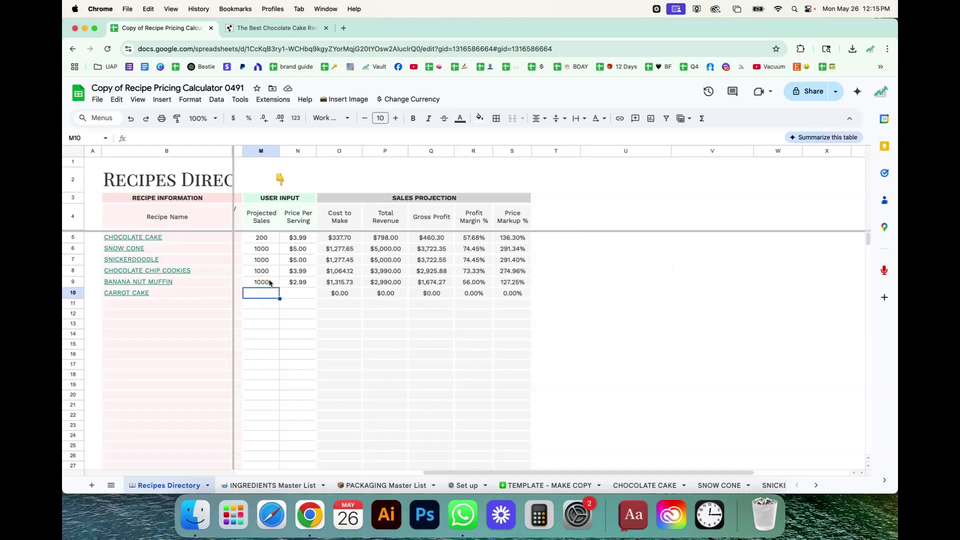
pyautogui.write('200')
pyautogui.press('Return')
pyautogui.moveTo(472, 238); pyautogui.dragTo(476, 294)
pyautogui.click(560, 263)
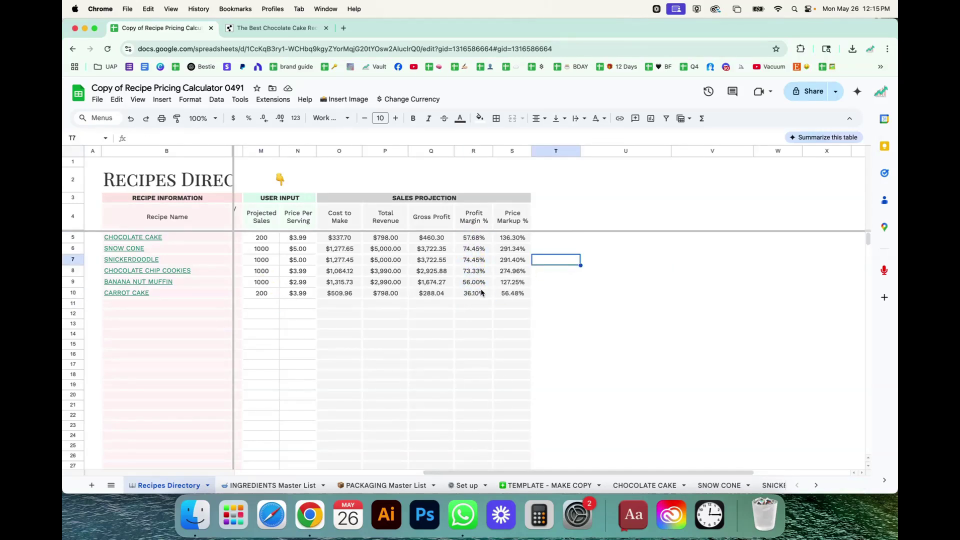
# Step: Set the Snickerdoodle's price per serving to $2.50 and compare the recipes' profit margins and gross profits
pyautogui.press('super+z')
pyautogui.click(664, 272)
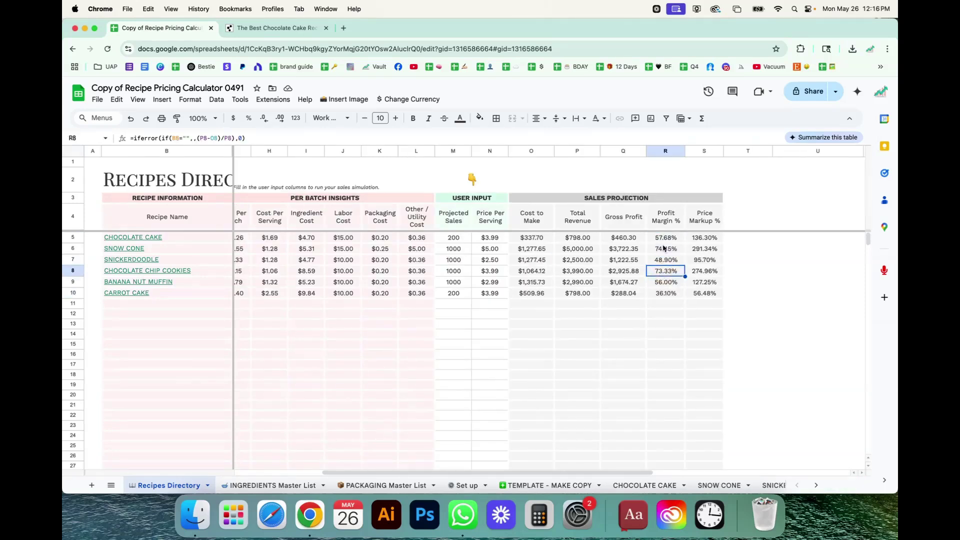
pyautogui.moveTo(124, 271)
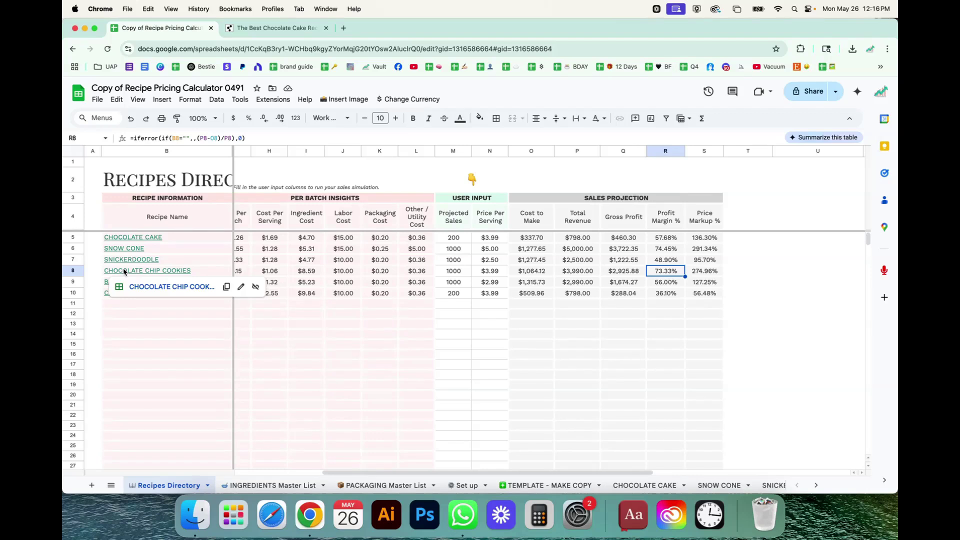
pyautogui.click(738, 262)
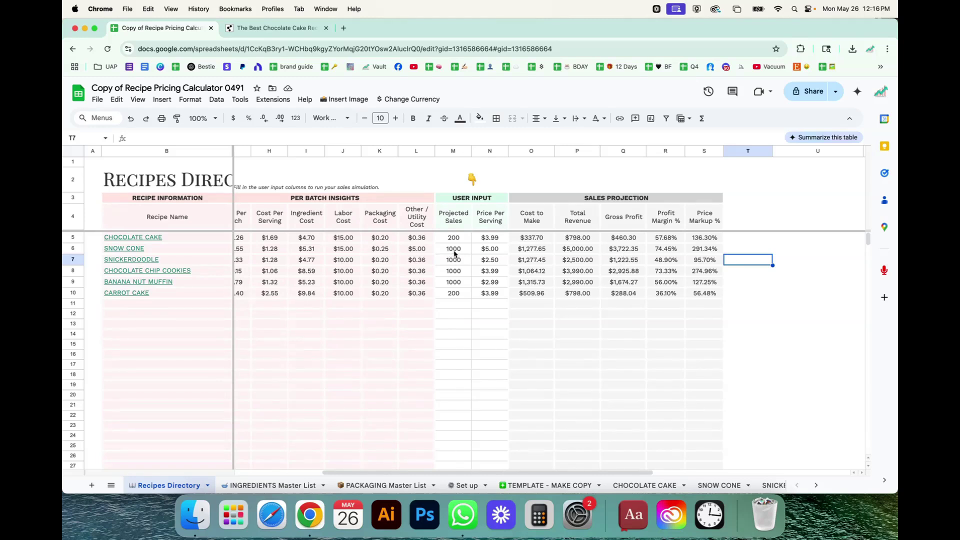
pyautogui.click(631, 253)
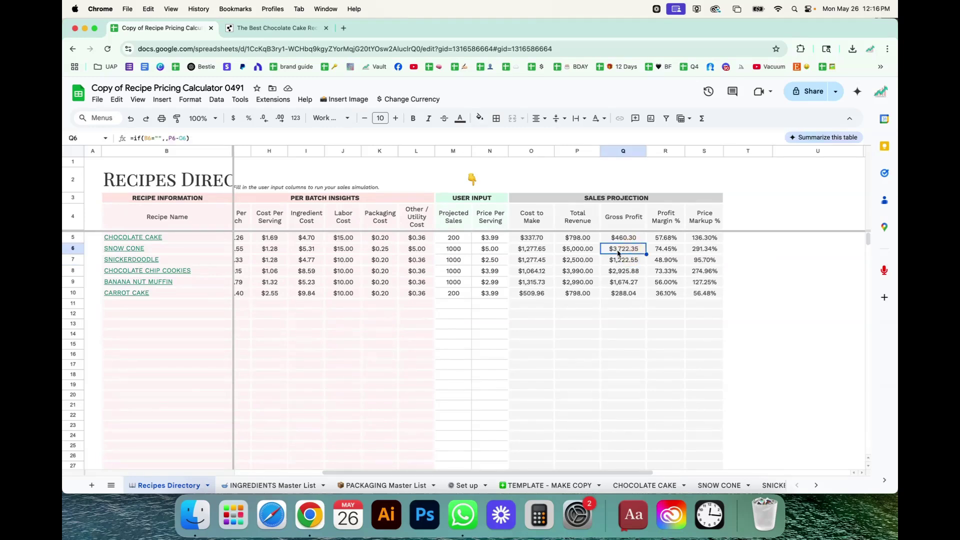
pyautogui.click(792, 275)
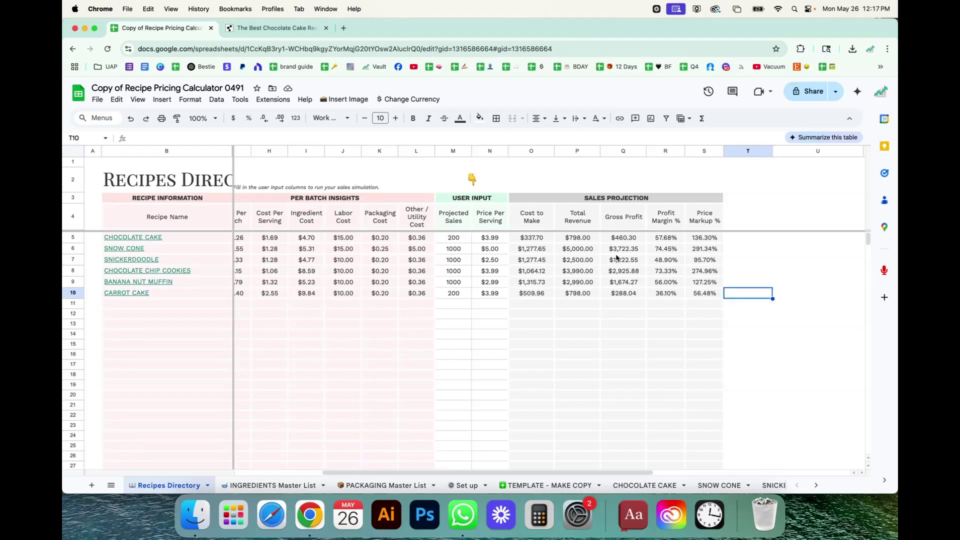
pyautogui.click(779, 249)
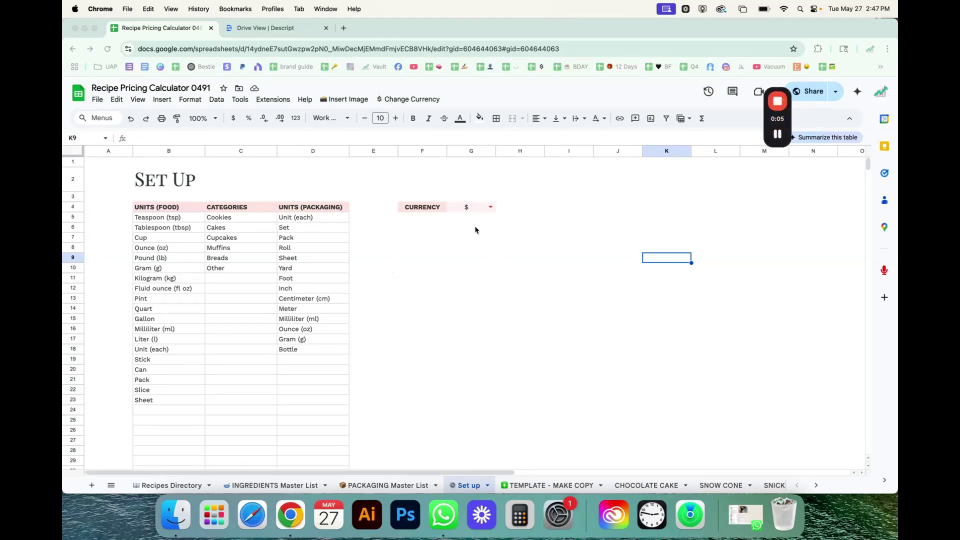
# Step: Choose £ as the currency on the Set Up sheet and update the currency formats throughout the workbook
pyautogui.click(491, 207)
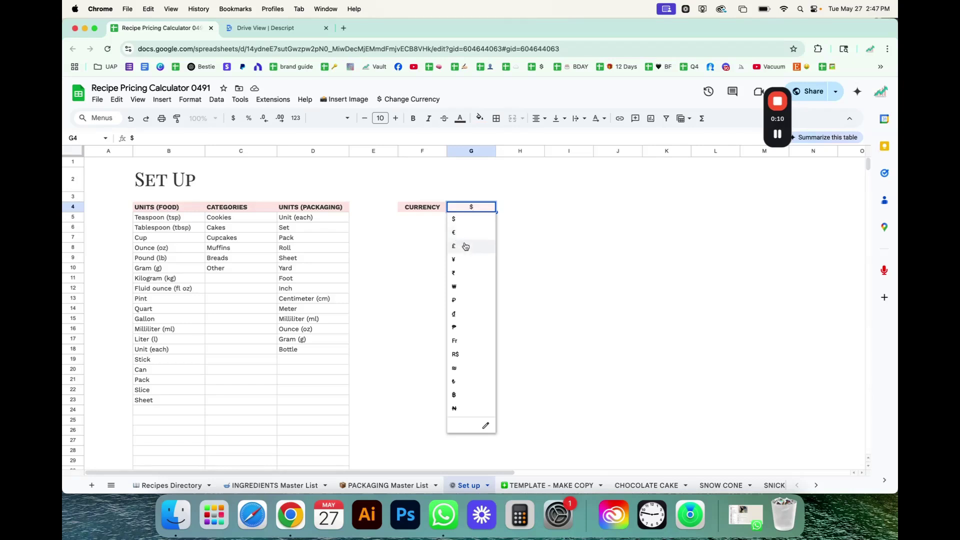
pyautogui.click(466, 246)
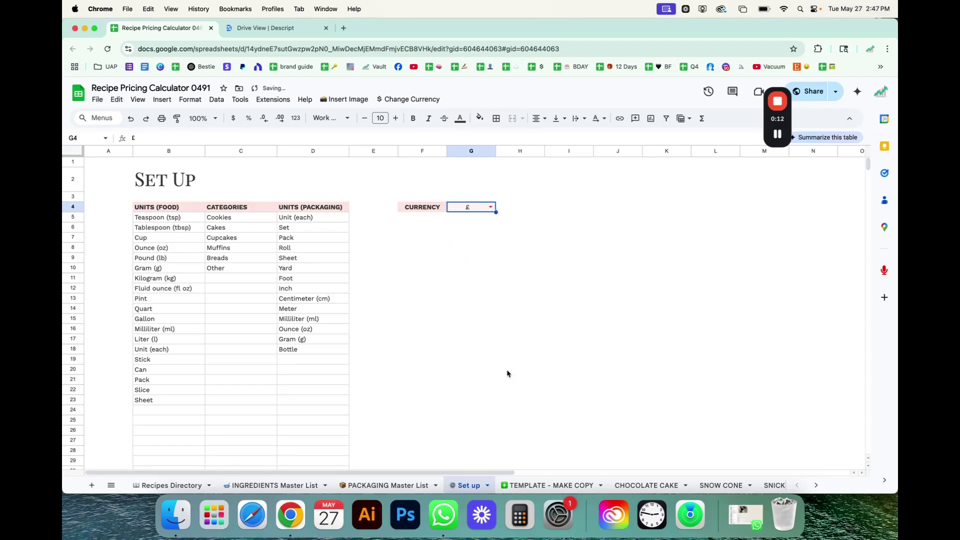
pyautogui.click(409, 100)
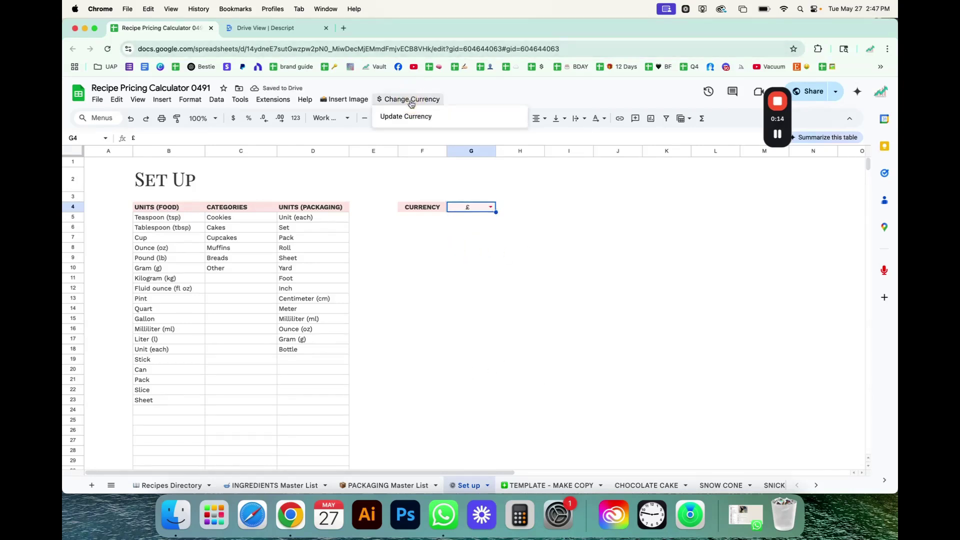
pyautogui.click(407, 116)
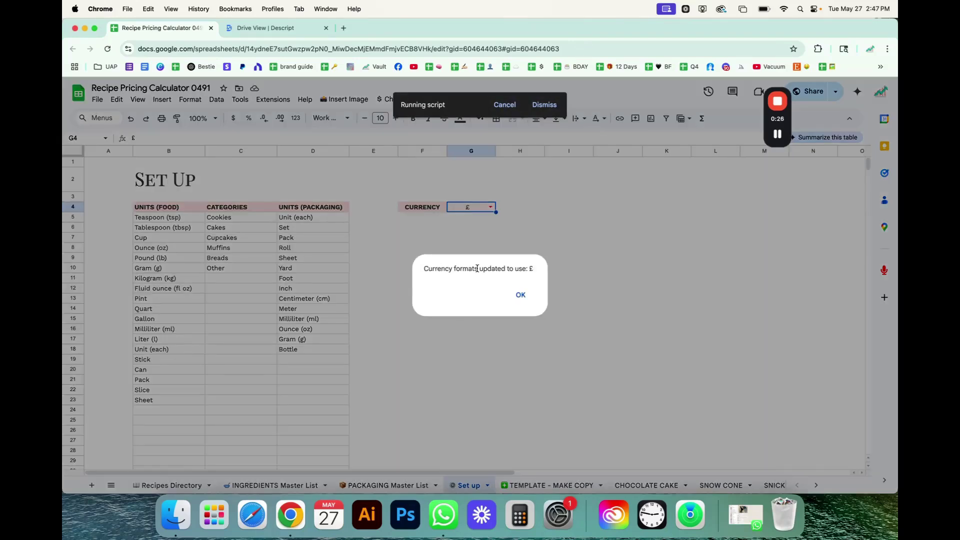
pyautogui.click(520, 296)
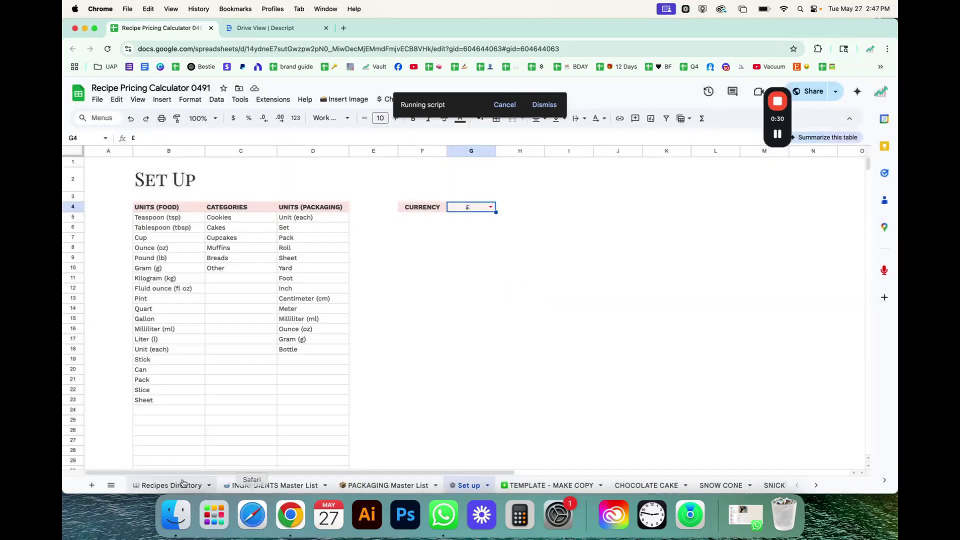
# Step: Check the currency symbols in the Ingredients Master List, the recipe template and the Chocolate Cake sheet
pyautogui.click(260, 485)
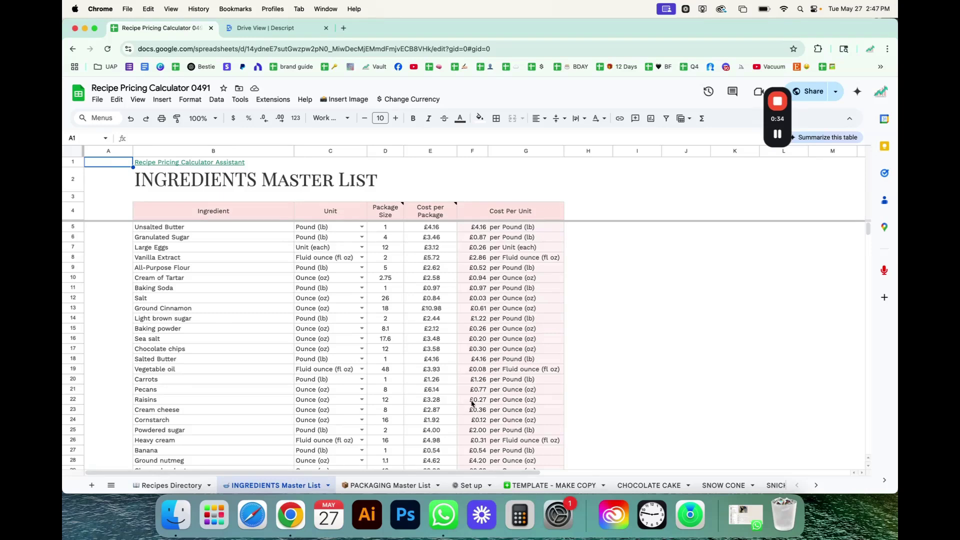
pyautogui.scroll(-5, 473, 428)
pyautogui.scroll(5, 474, 427)
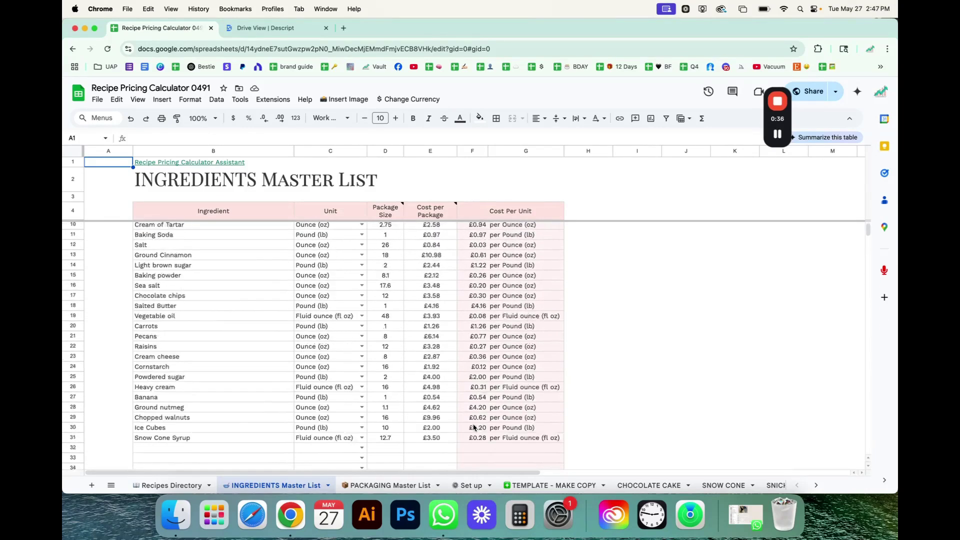
pyautogui.click(538, 486)
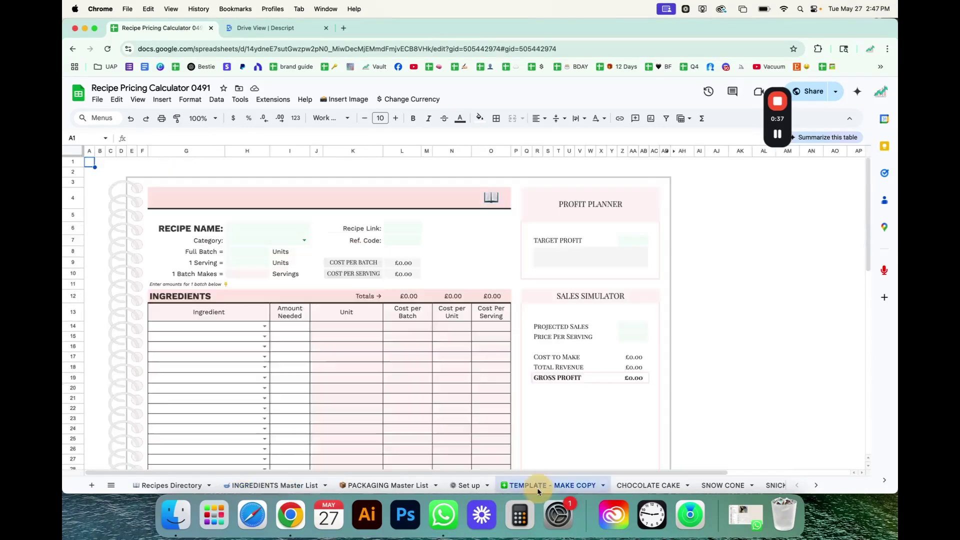
pyautogui.click(648, 485)
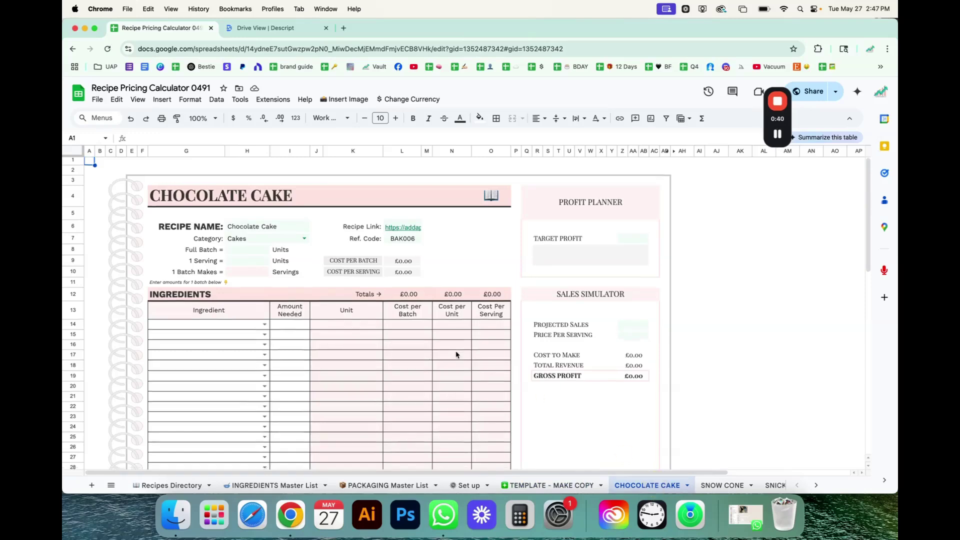
pyautogui.scroll(-3, 456, 353)
pyautogui.scroll(-10, 485, 316)
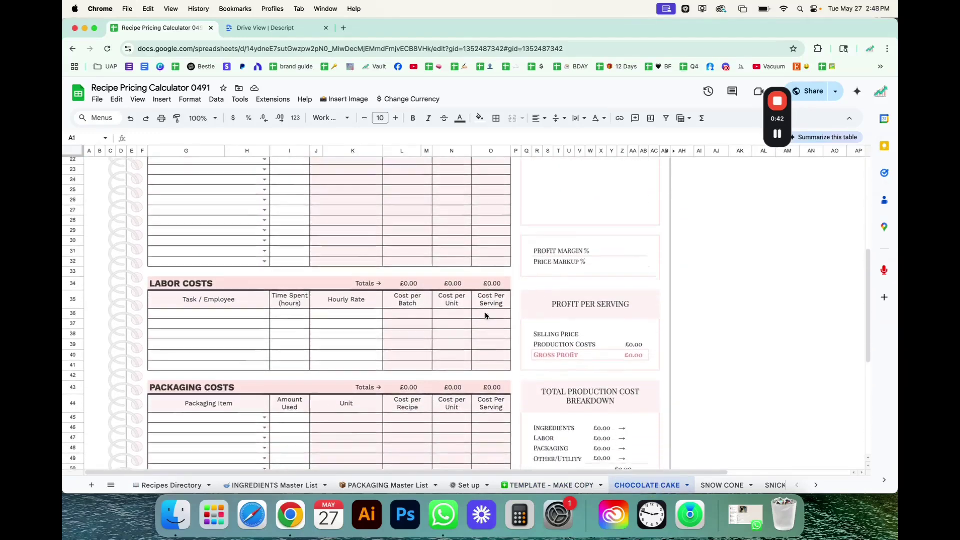